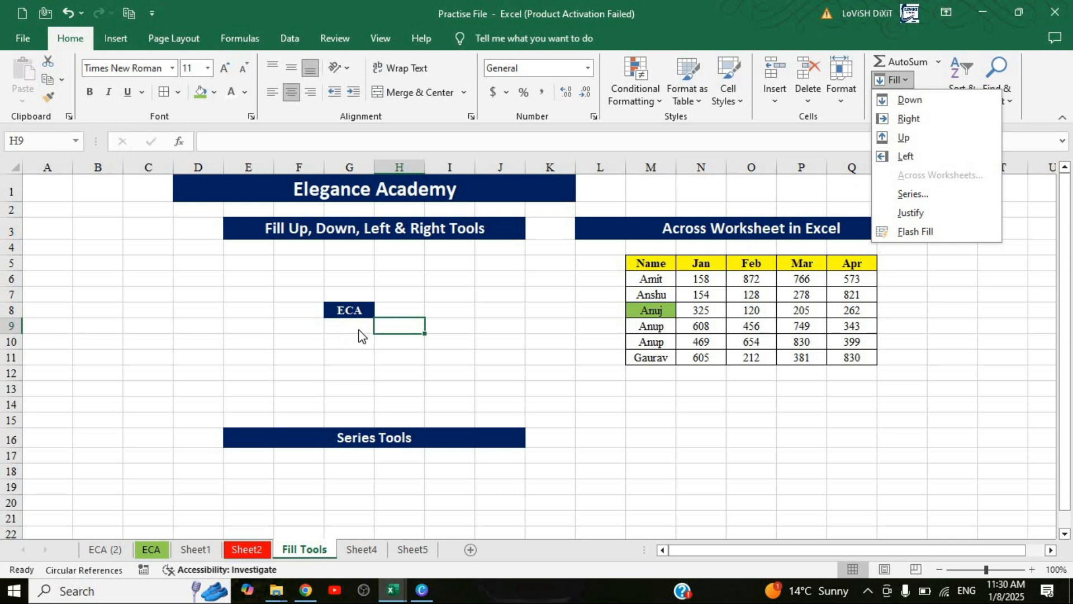
# Fill the ECA cell G8 down into cells G9 and G10 with its formatting.
pyautogui.click(351, 308)
pyautogui.click(354, 311)
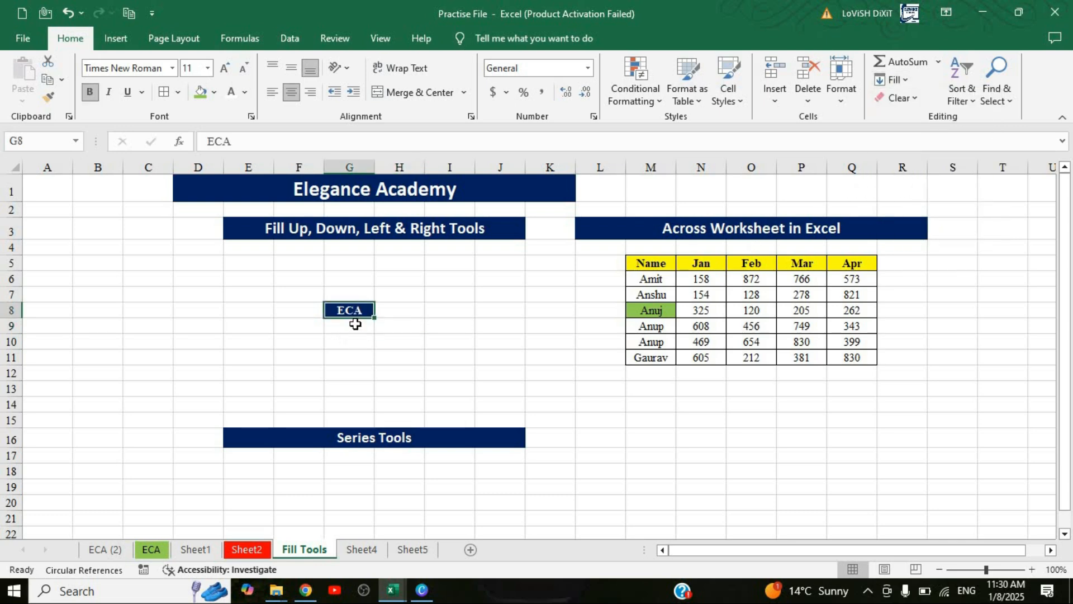
pyautogui.click(352, 326)
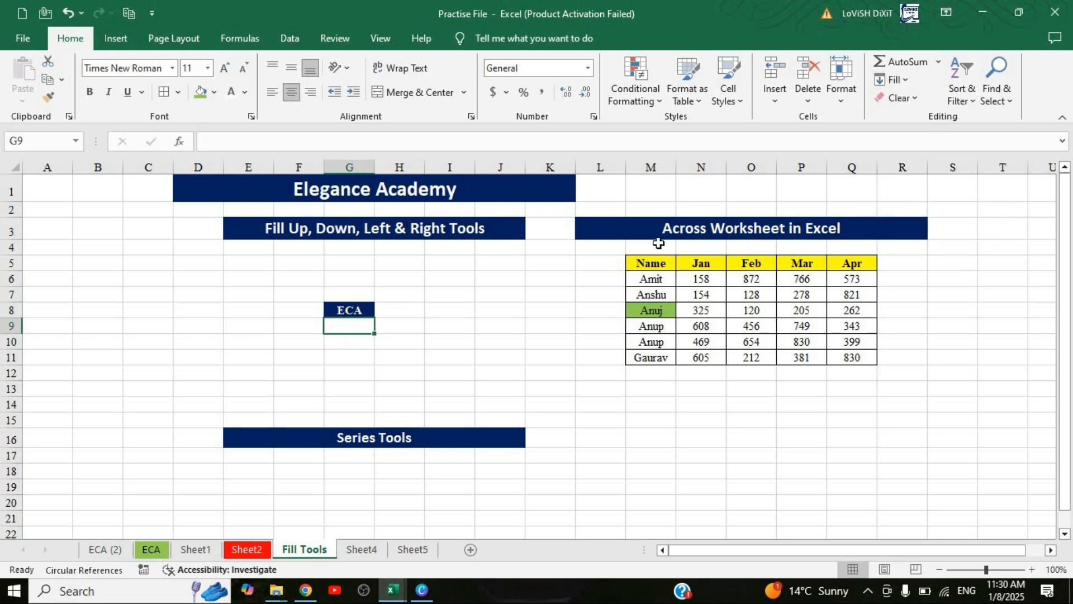
pyautogui.click(907, 81)
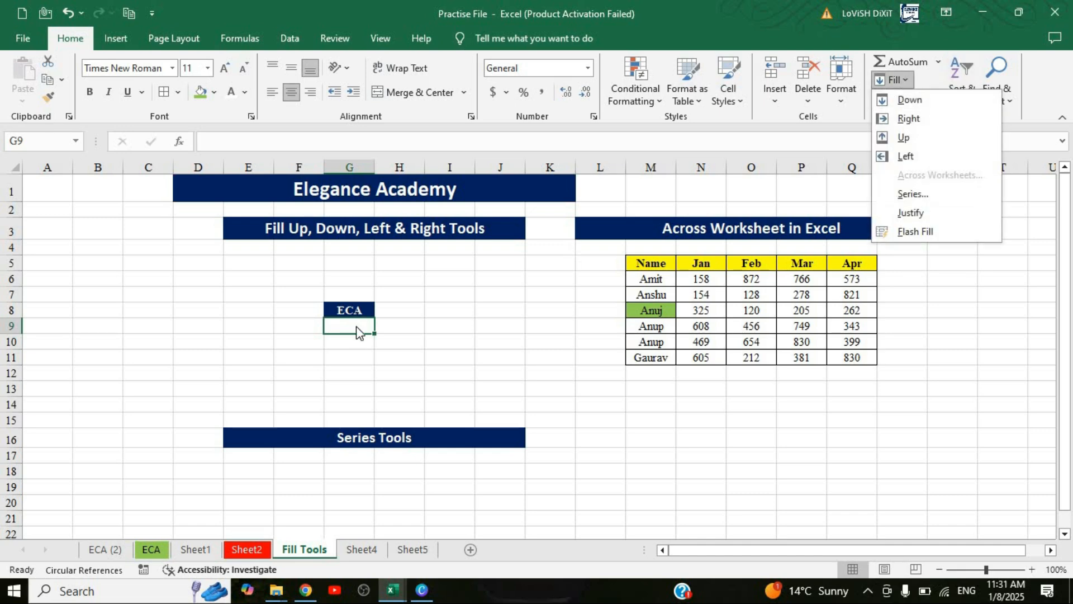
pyautogui.click(909, 101)
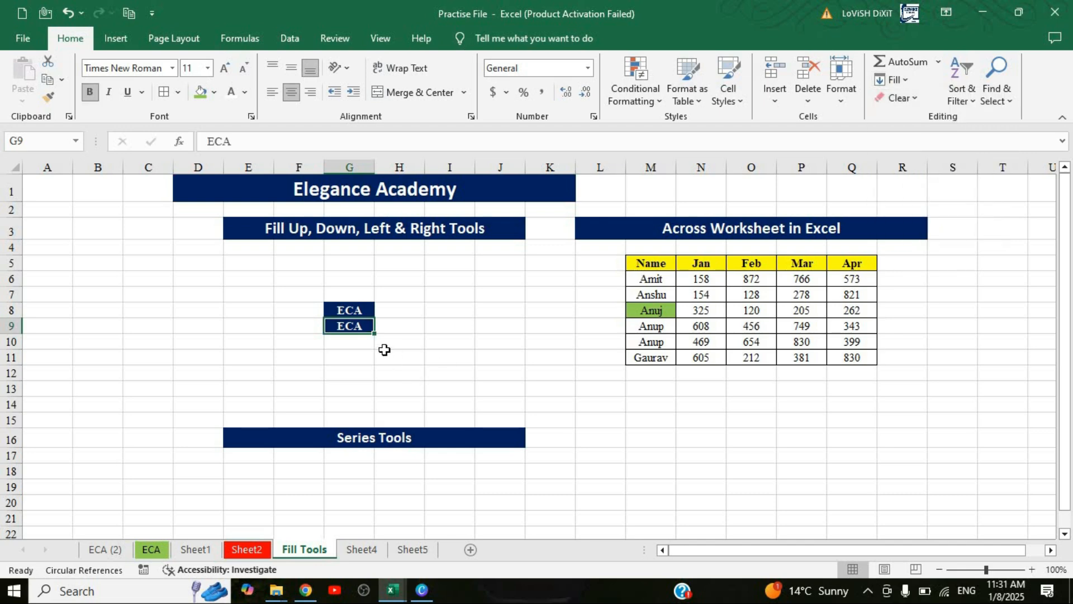
pyautogui.click(355, 343)
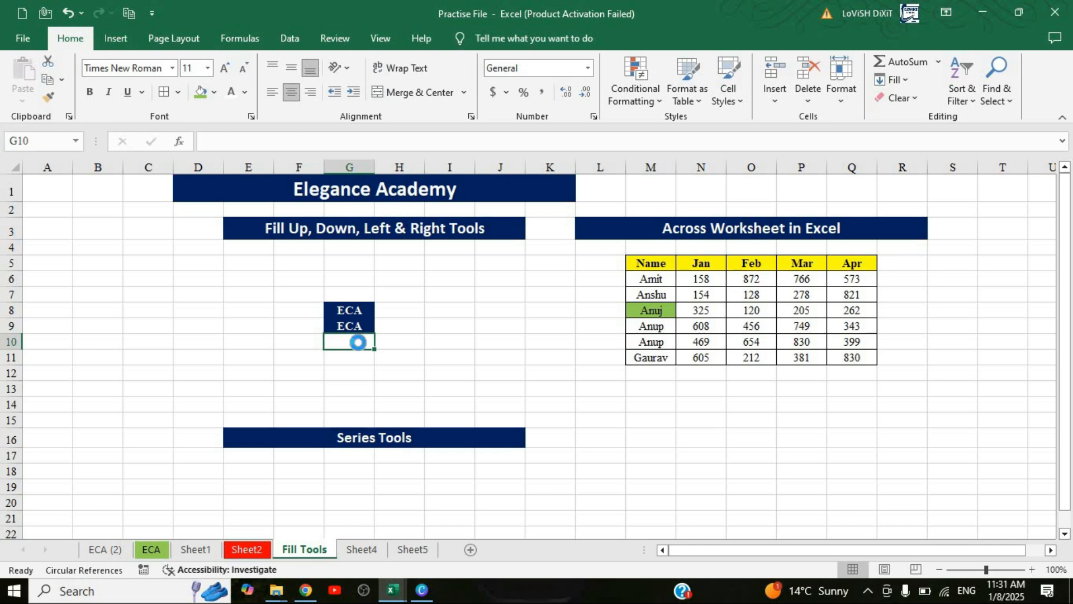
pyautogui.hotkey('ctrl', 'd')
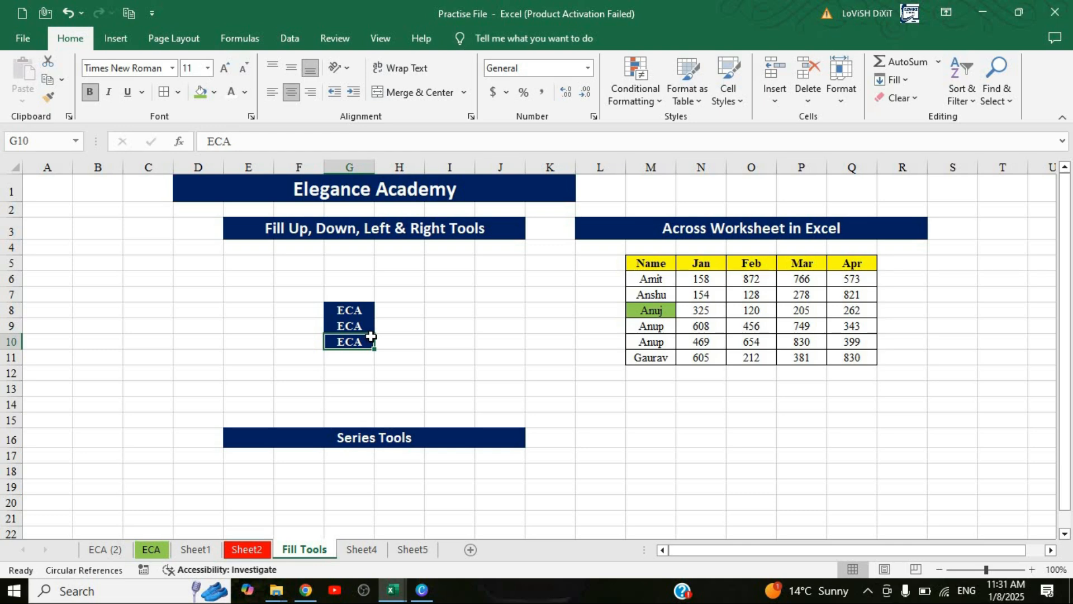
# Fill the ECA cell G8 to the right into cells H8 and I8.
pyautogui.click(362, 310)
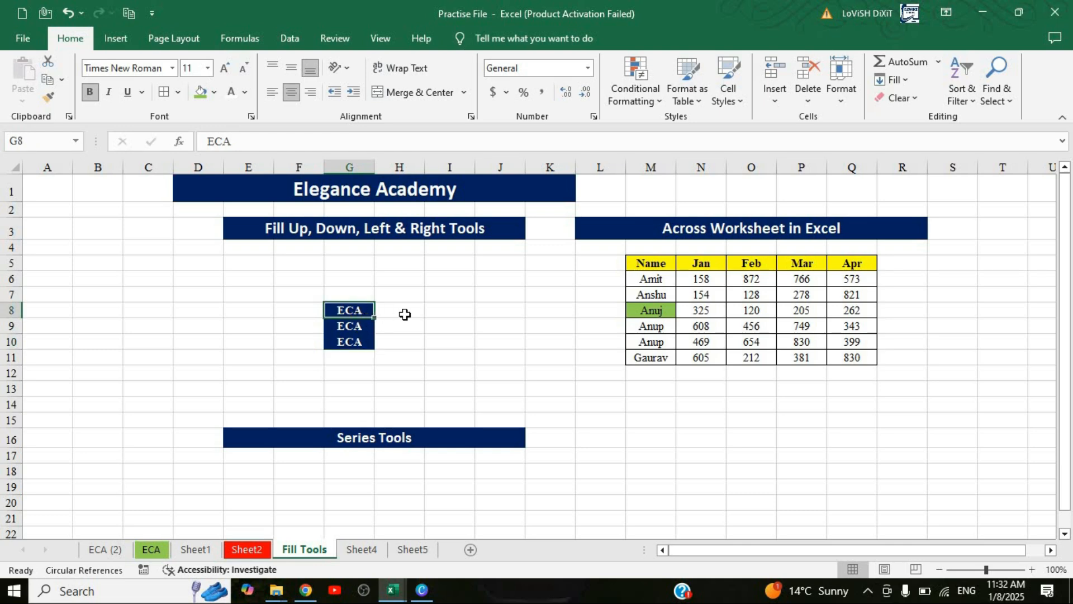
pyautogui.click(396, 312)
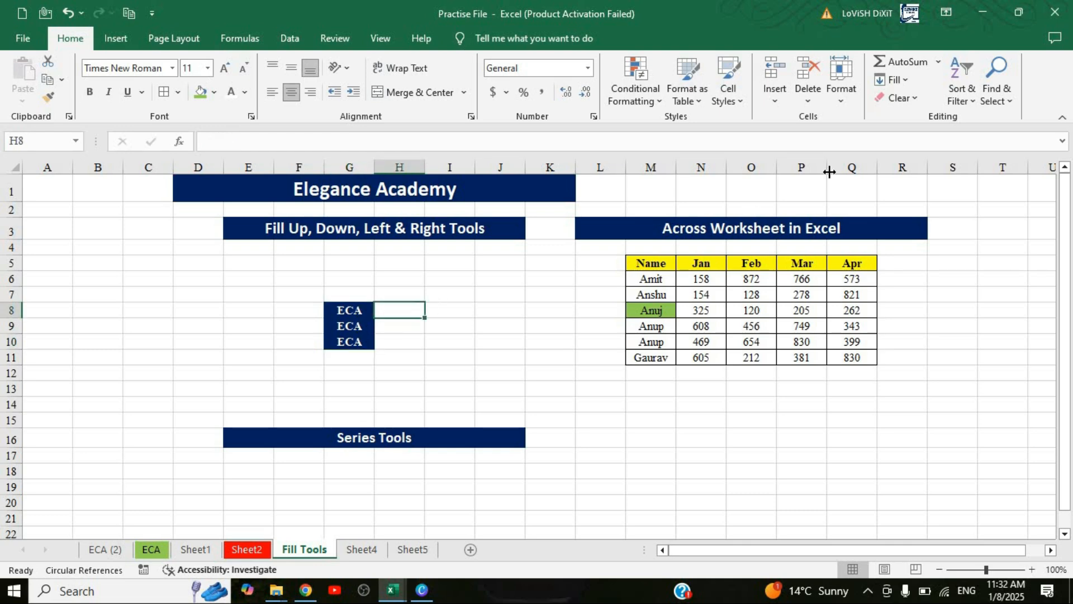
pyautogui.click(897, 79)
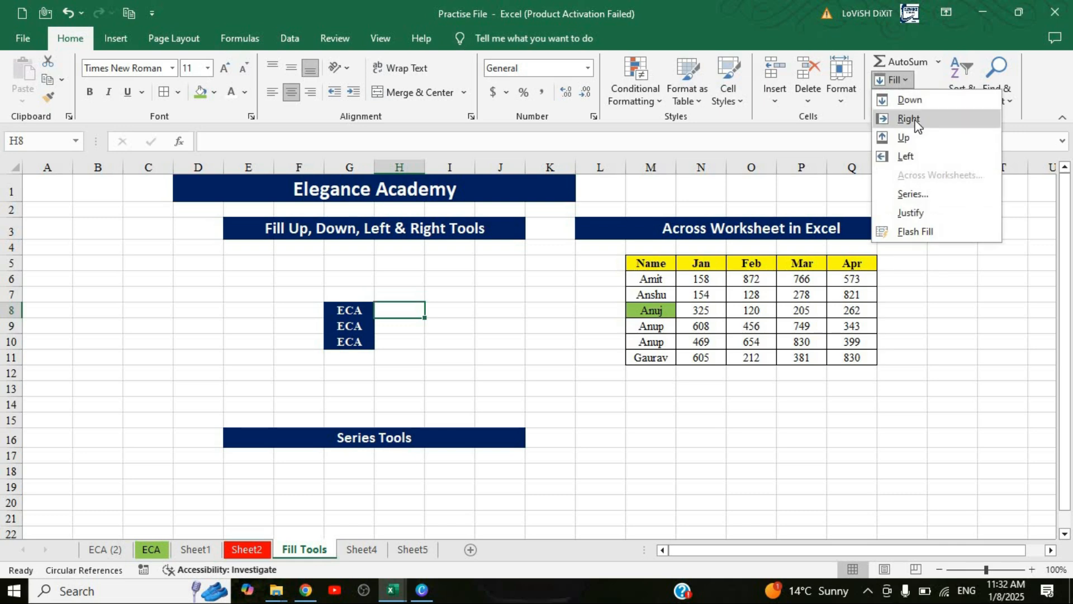
pyautogui.click(907, 119)
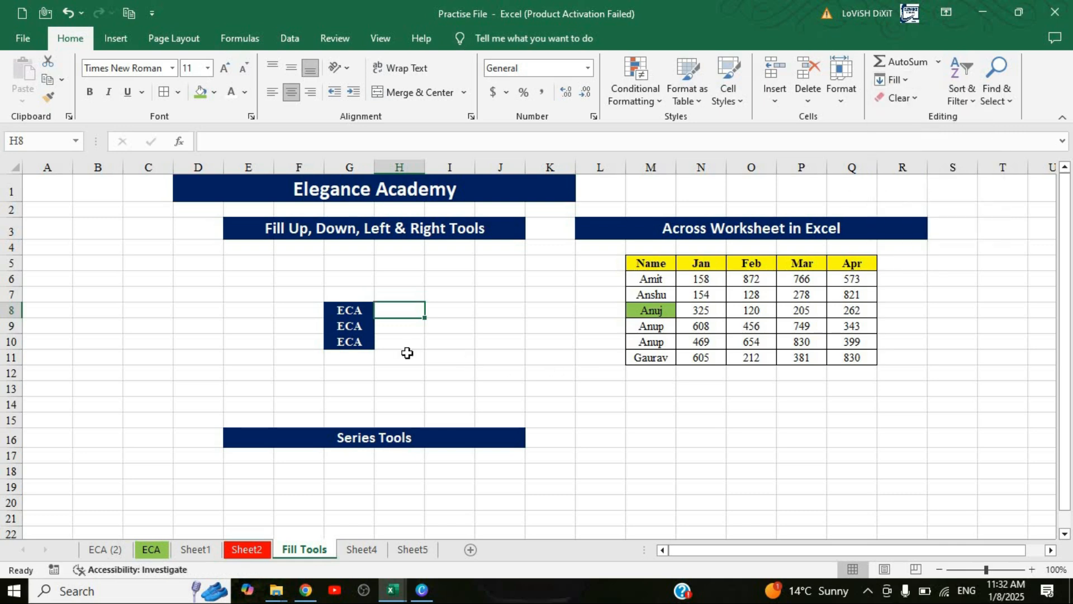
pyautogui.click(351, 313)
pyautogui.click(400, 314)
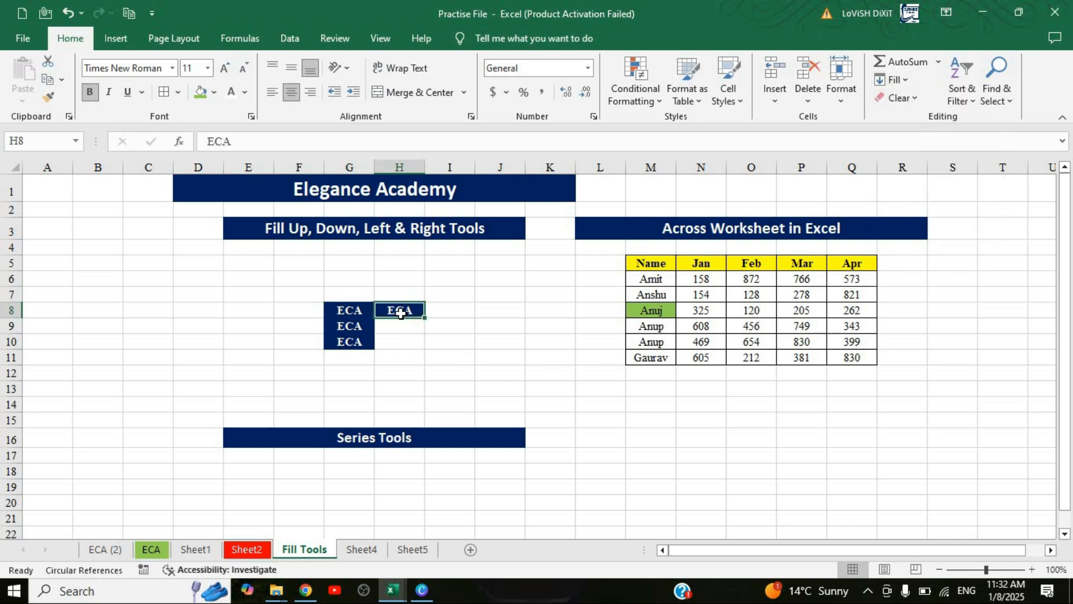
pyautogui.click(446, 314)
pyautogui.hotkey('ctrl', 'r')
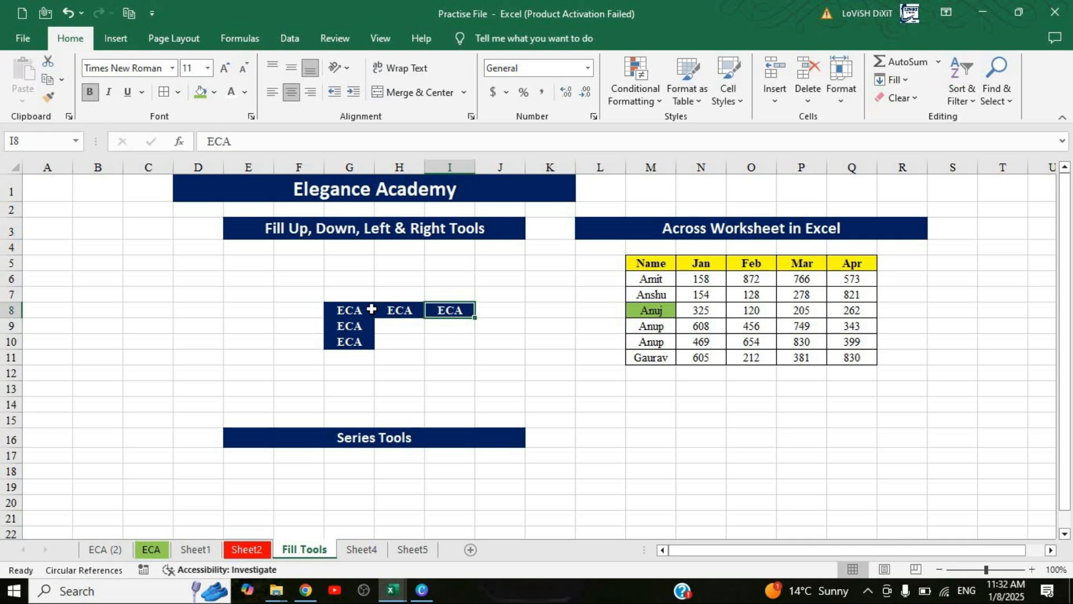
# Fill the ECA cell G8 up into G7 and left into F8.
pyautogui.click(352, 309)
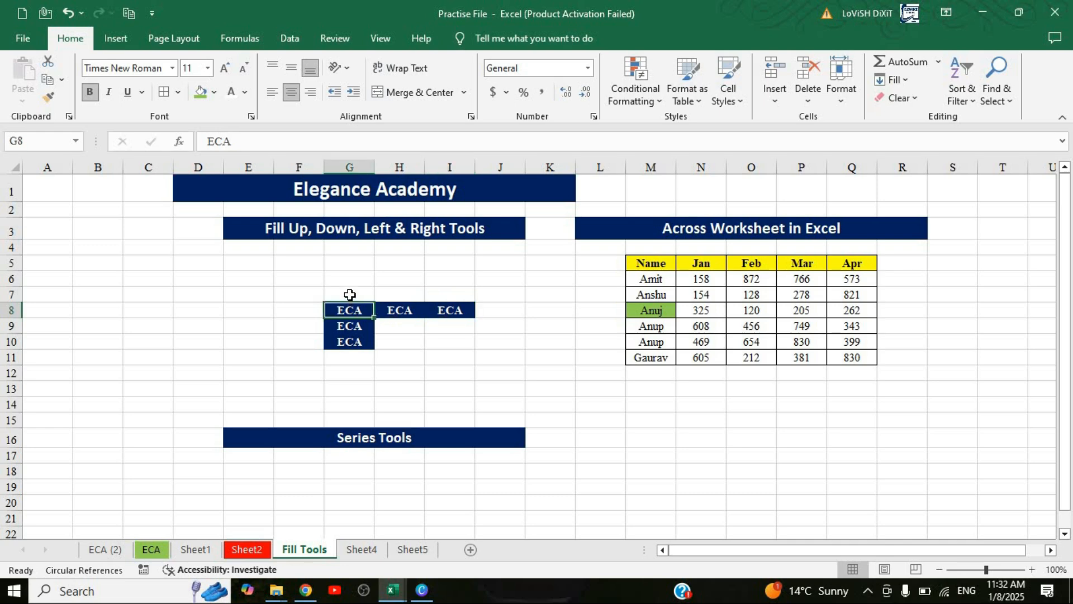
pyautogui.click(349, 295)
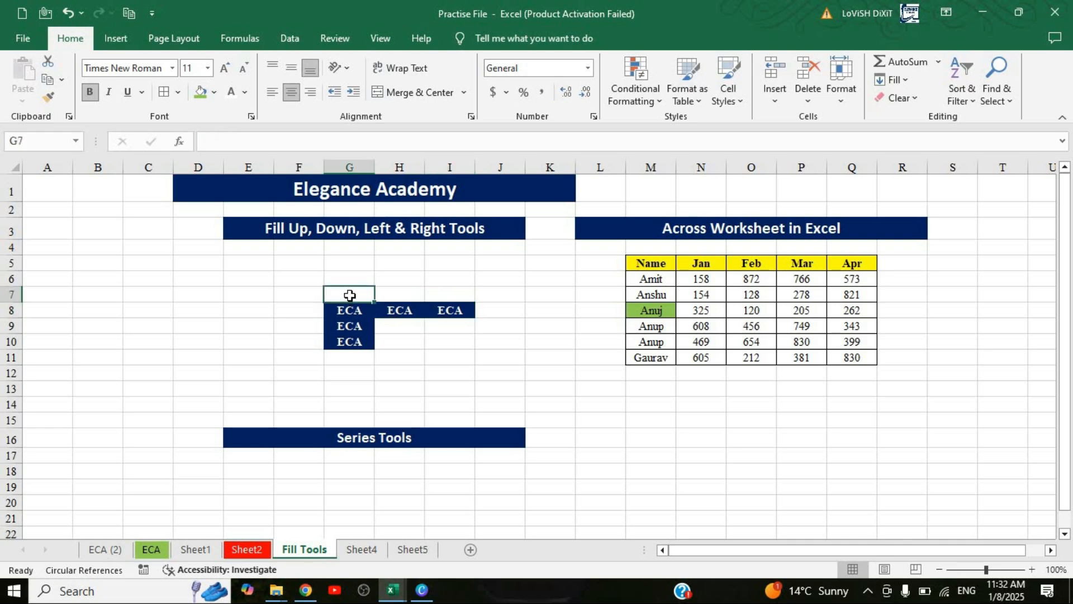
pyautogui.click(901, 80)
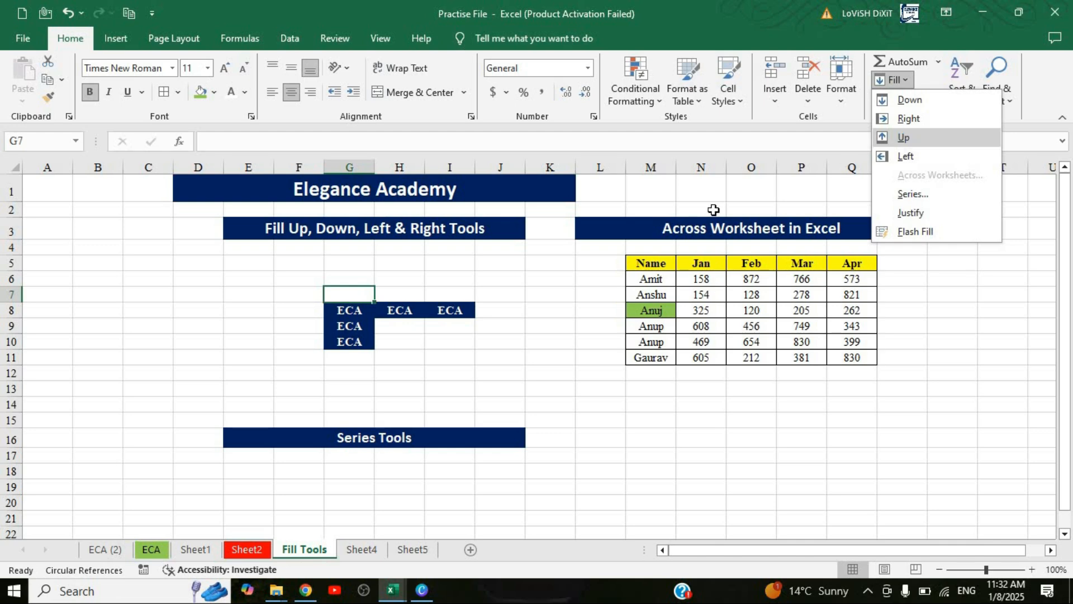
pyautogui.click(917, 137)
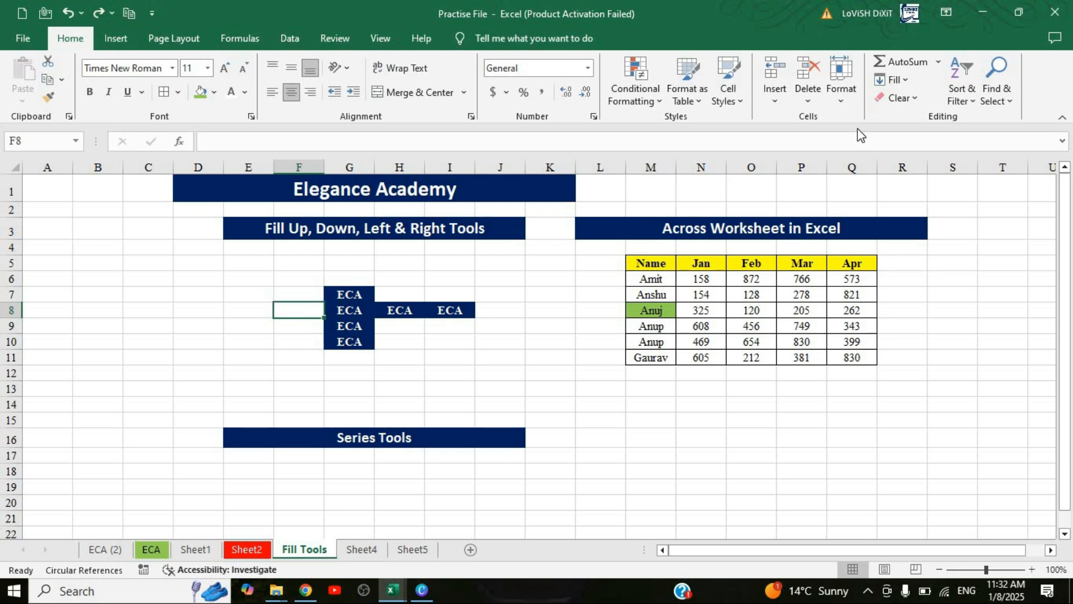
pyautogui.click(908, 79)
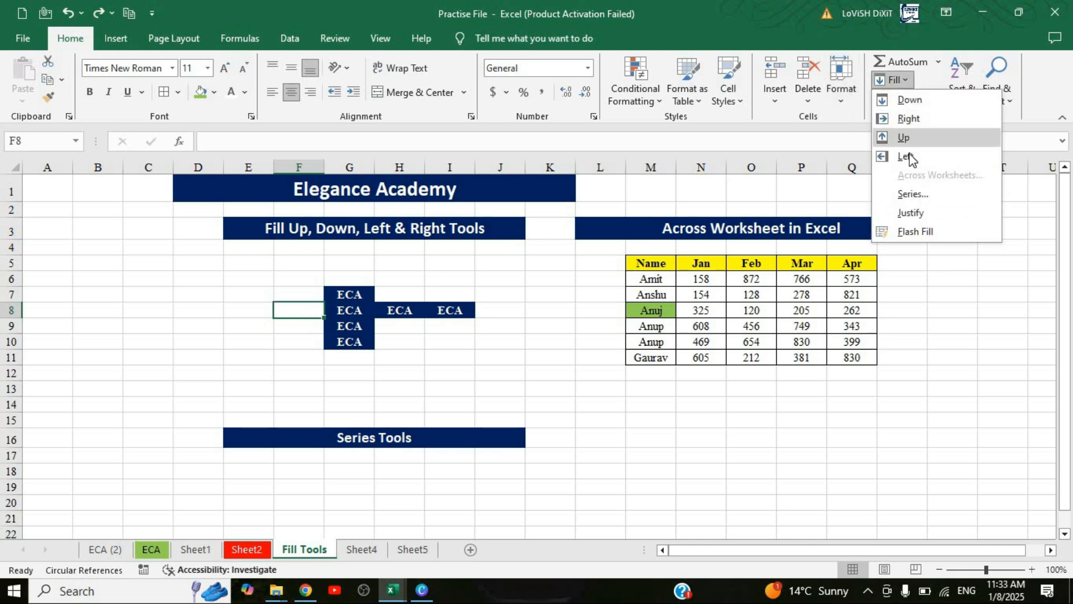
pyautogui.click(908, 154)
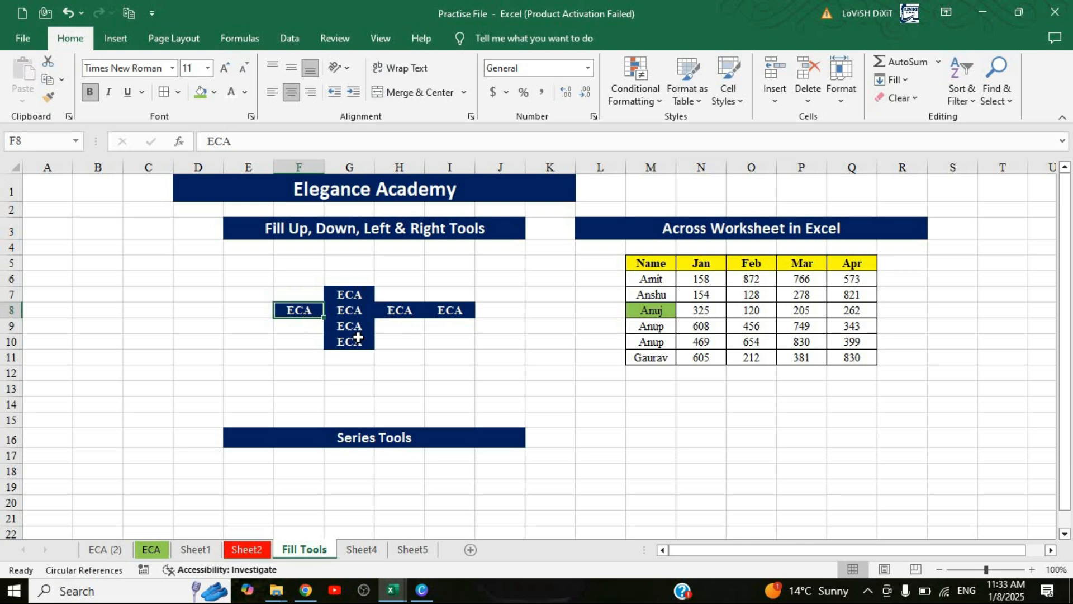
# Review the monthly table M5:Q11 on the Fill Tools sheet and the destination sheets Sheet4 and Sheet5.
pyautogui.click(893, 79)
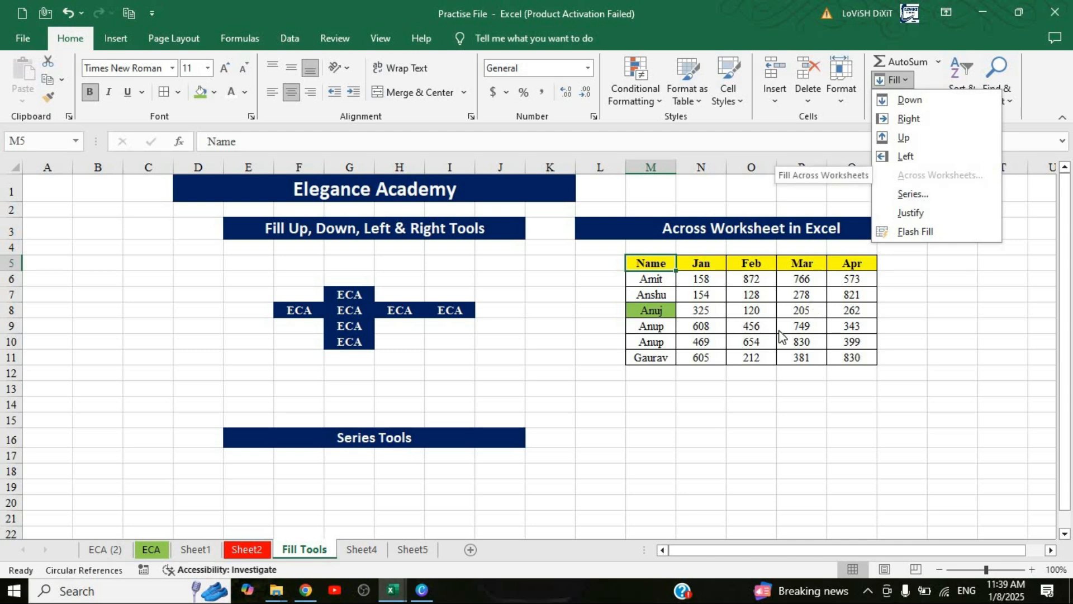
pyautogui.click(742, 305)
pyautogui.moveTo(651, 263); pyautogui.dragTo(849, 358)
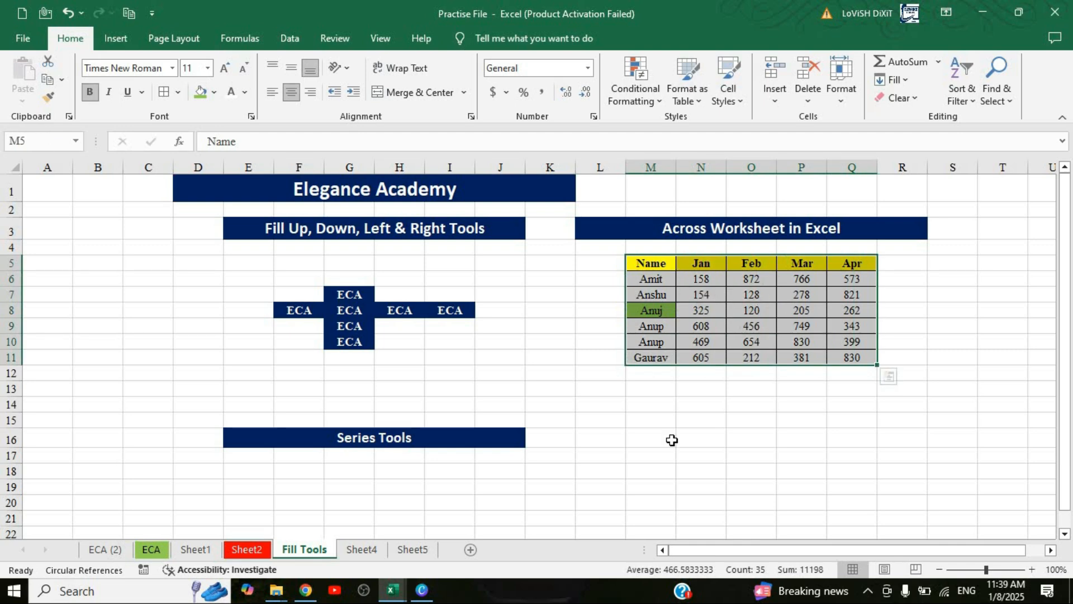
pyautogui.click(364, 549)
pyautogui.keyDown('ctrl'); pyautogui.click(411, 548); pyautogui.keyUp('ctrl')
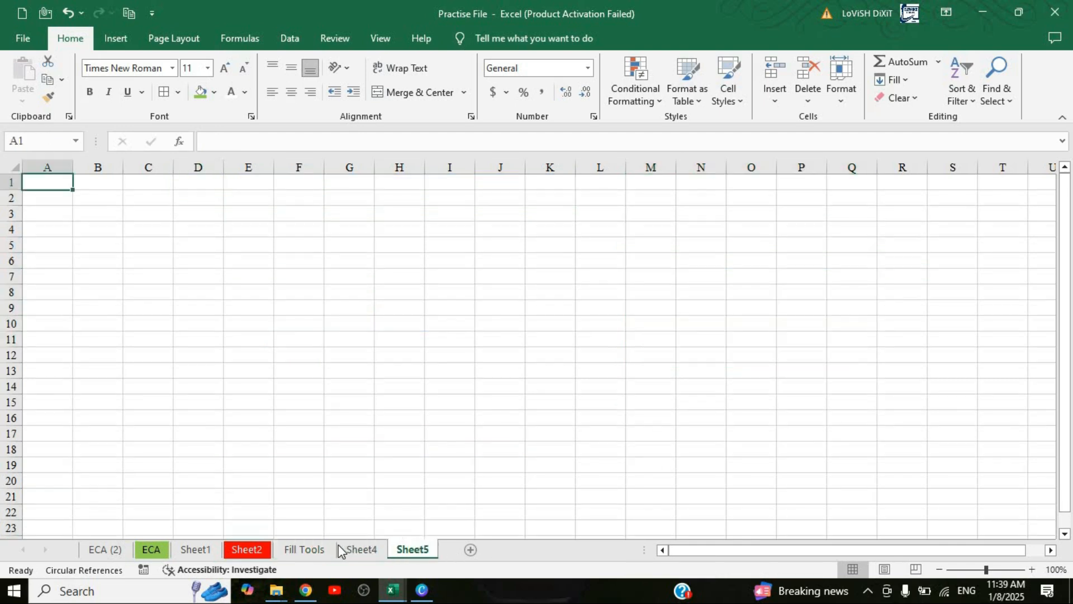
pyautogui.click(313, 550)
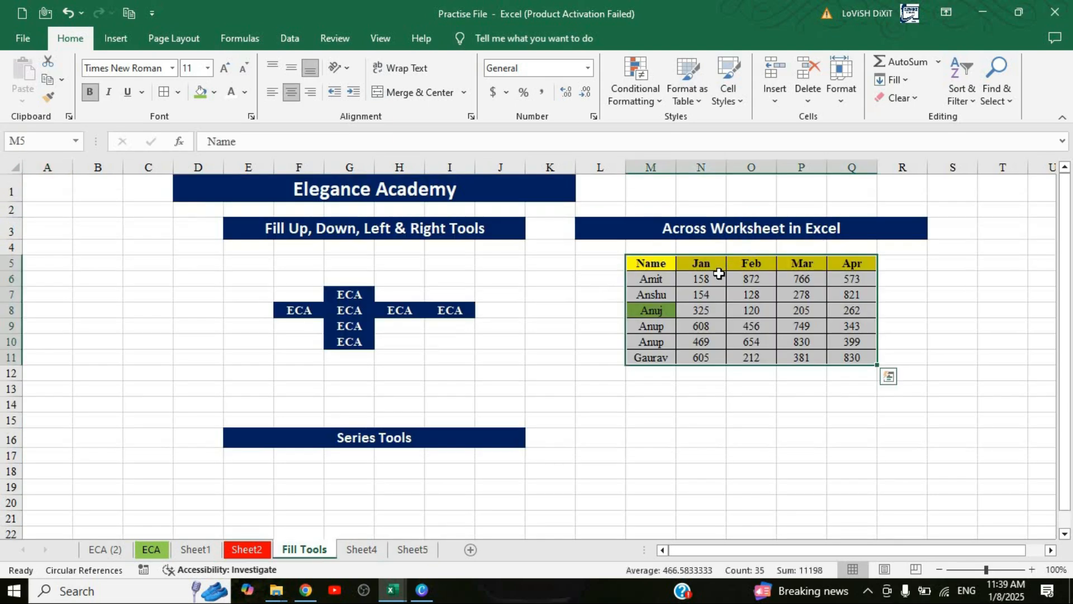
pyautogui.click(385, 555)
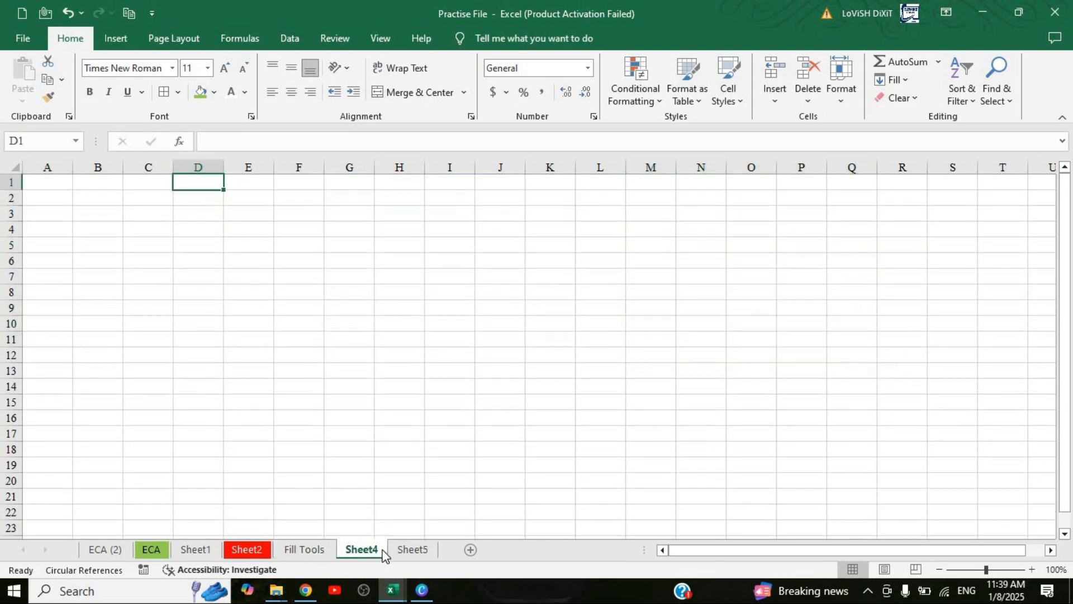
pyautogui.keyDown('ctrl'); pyautogui.click(412, 552); pyautogui.keyUp('ctrl')
pyautogui.click(318, 552)
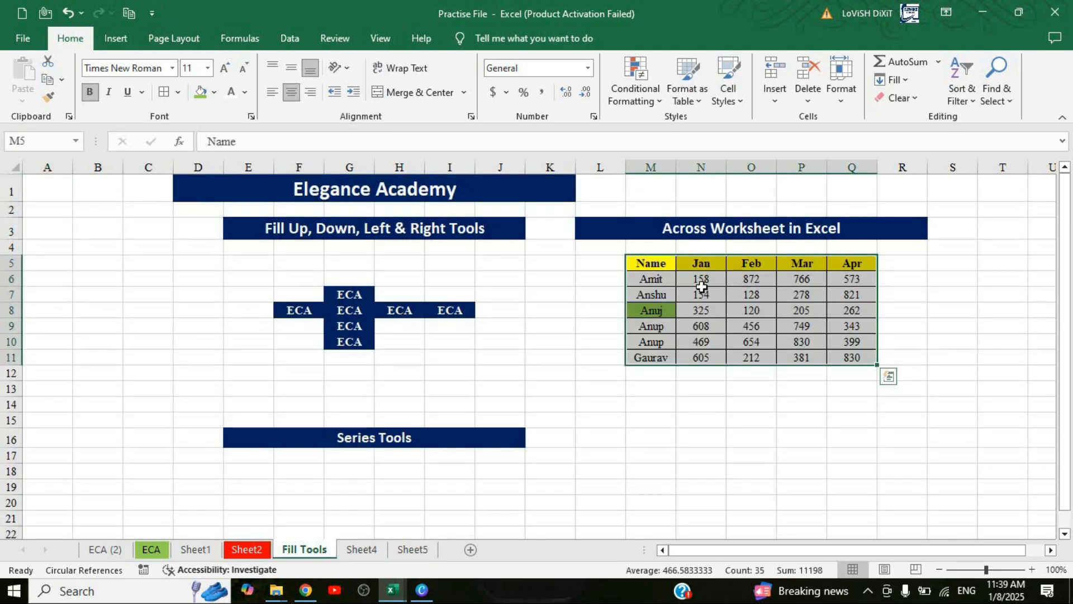
pyautogui.click(370, 548)
pyautogui.click(306, 550)
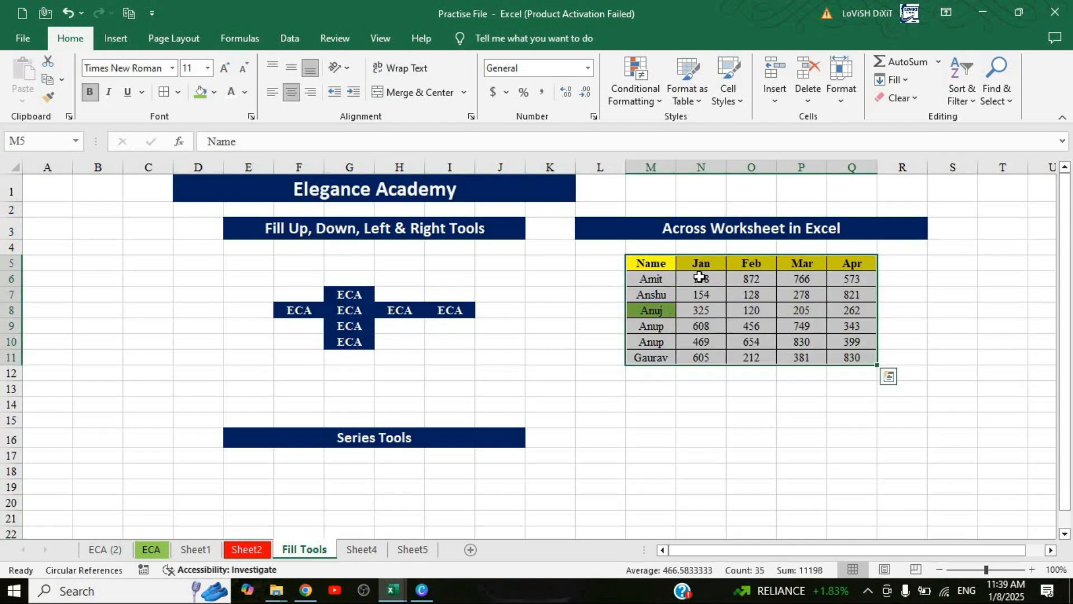
# Check the availability of the Across Worksheets fill option while only the Fill Tools sheet is selected.
pyautogui.click(729, 307)
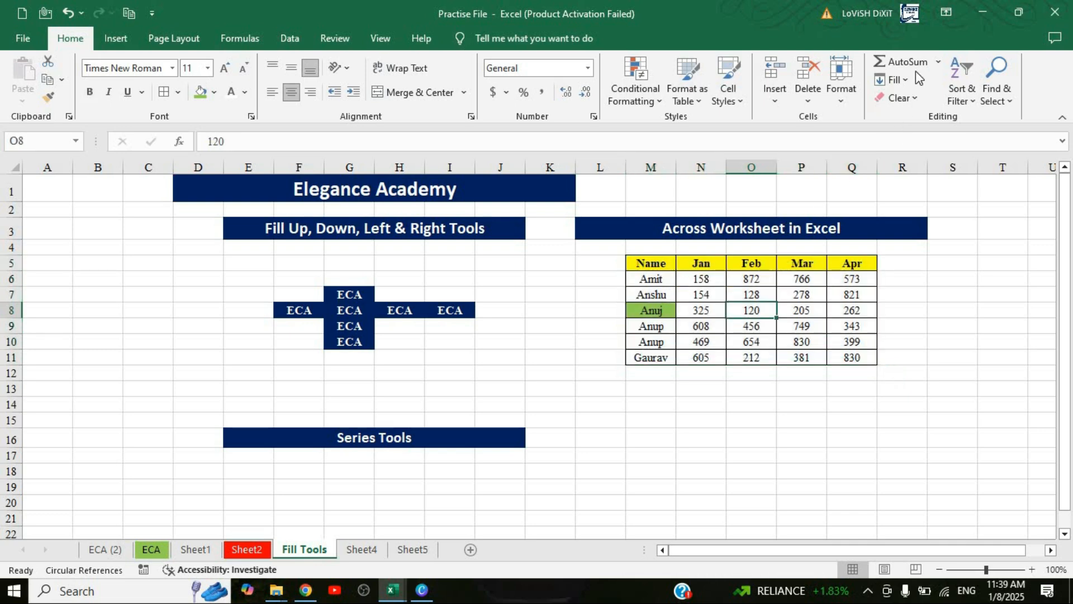
pyautogui.click(899, 79)
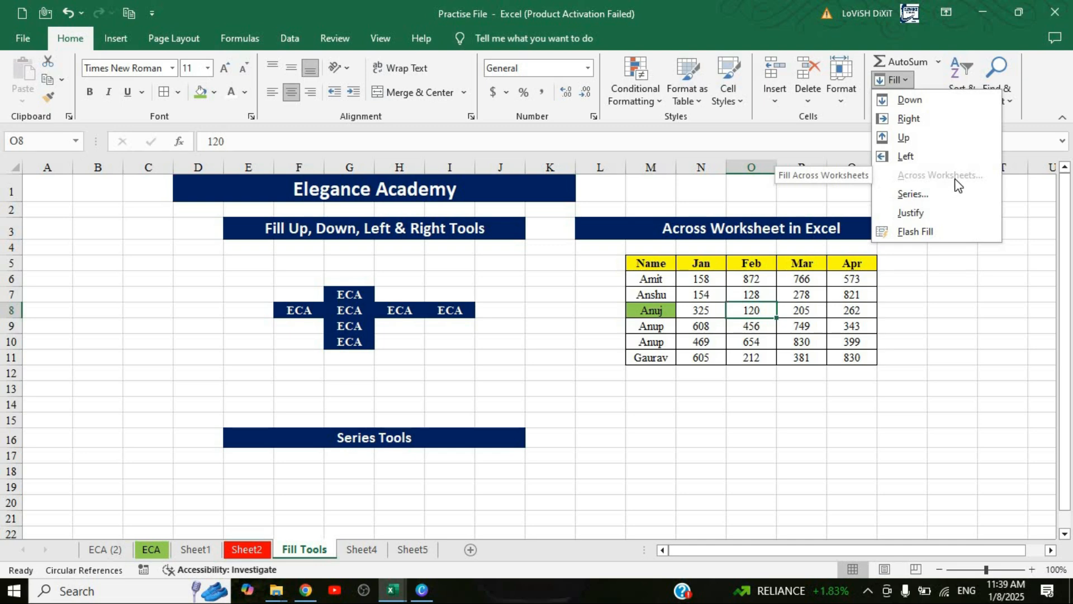
pyautogui.press('Escape')
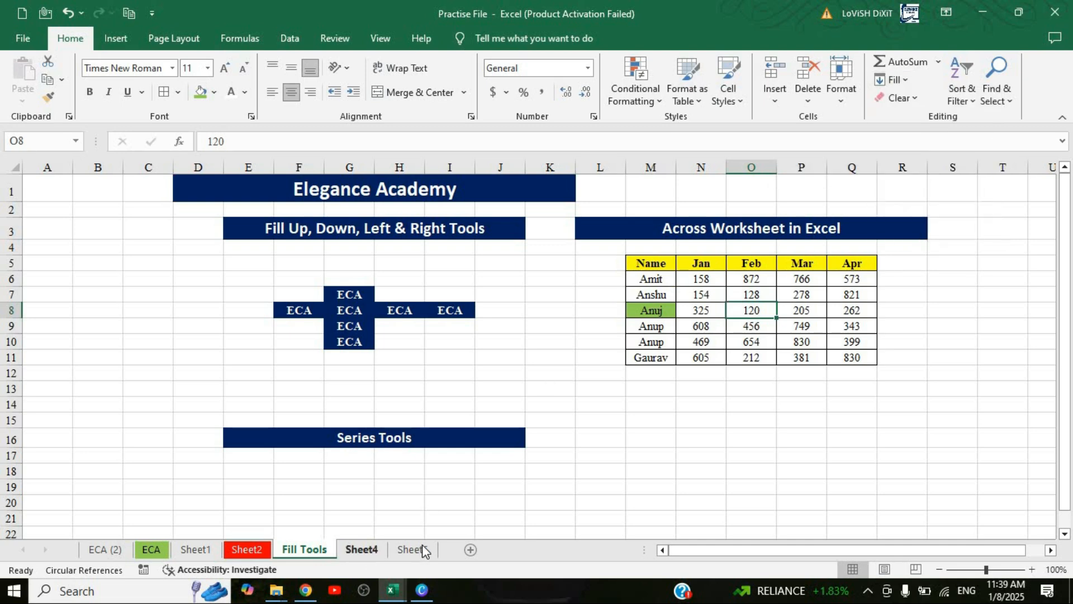
# Group the Fill Tools sheet with Sheet4 and Sheet5, and fill only the contents of table M5:Q11 across the grouped worksheets.
pyautogui.keyDown('shift'); pyautogui.click(414, 549); pyautogui.keyUp('shift')
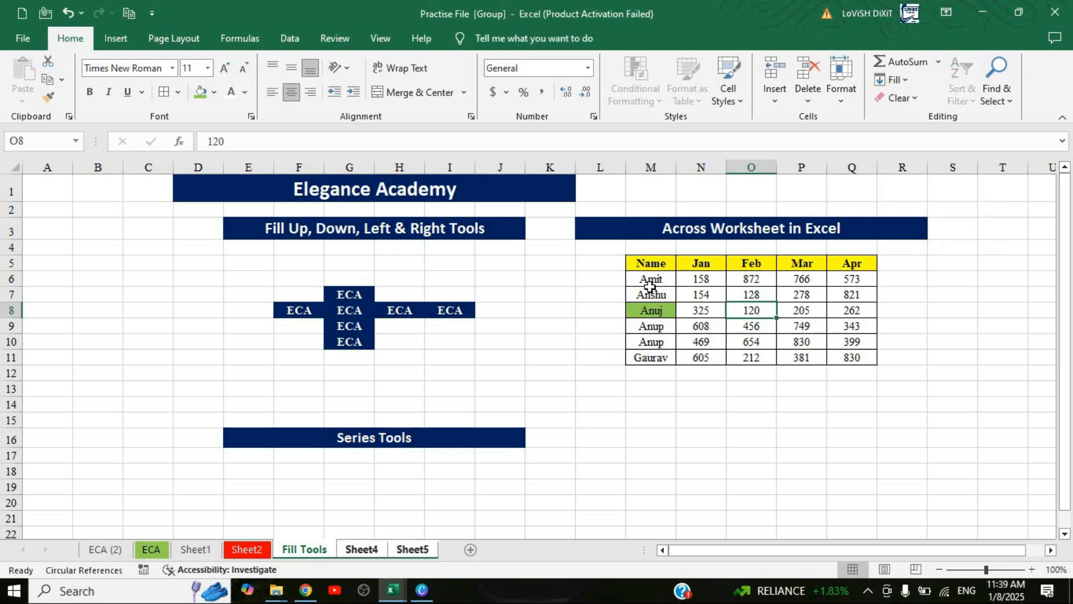
pyautogui.moveTo(651, 263); pyautogui.dragTo(845, 339)
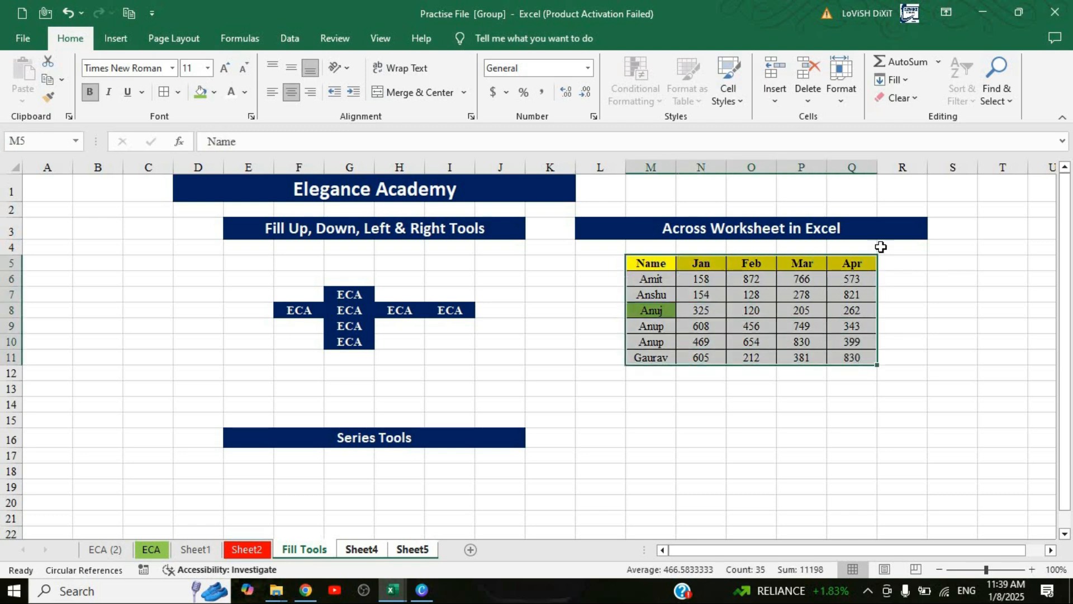
pyautogui.click(909, 79)
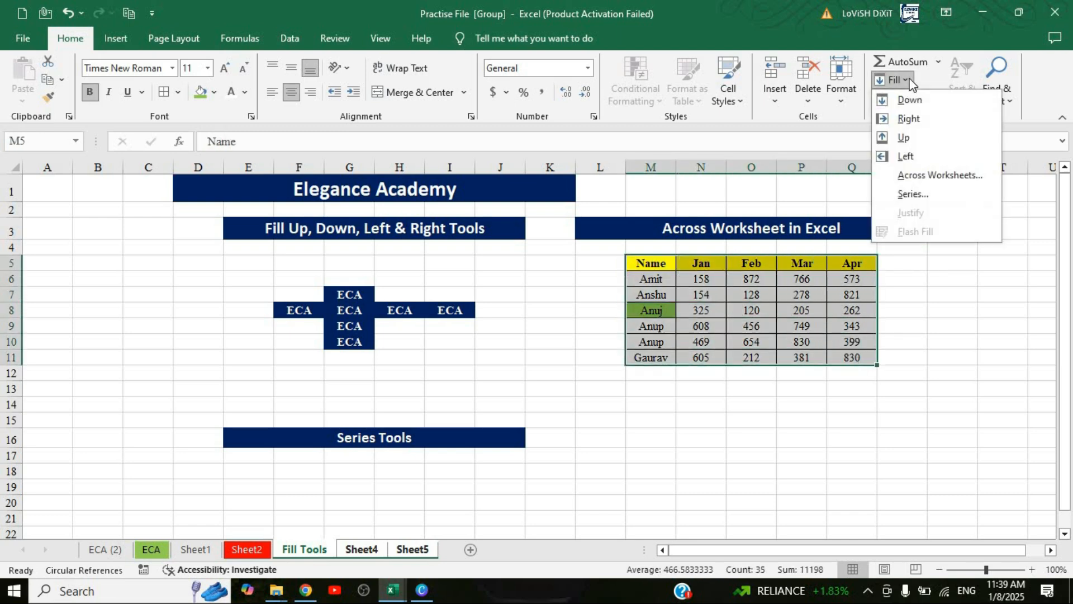
pyautogui.click(929, 177)
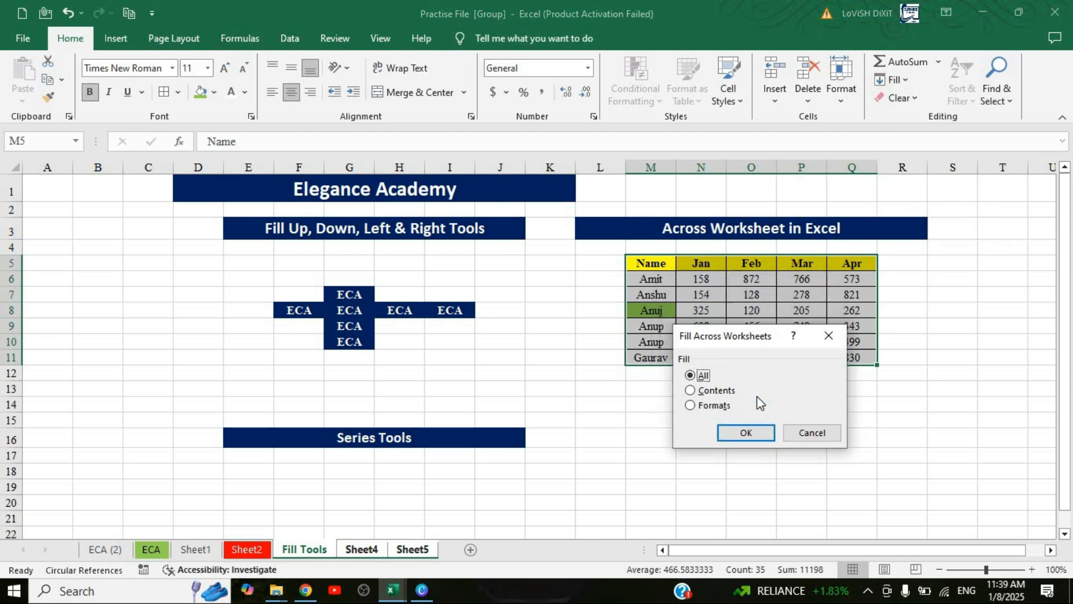
pyautogui.moveTo(743, 336); pyautogui.dragTo(755, 391)
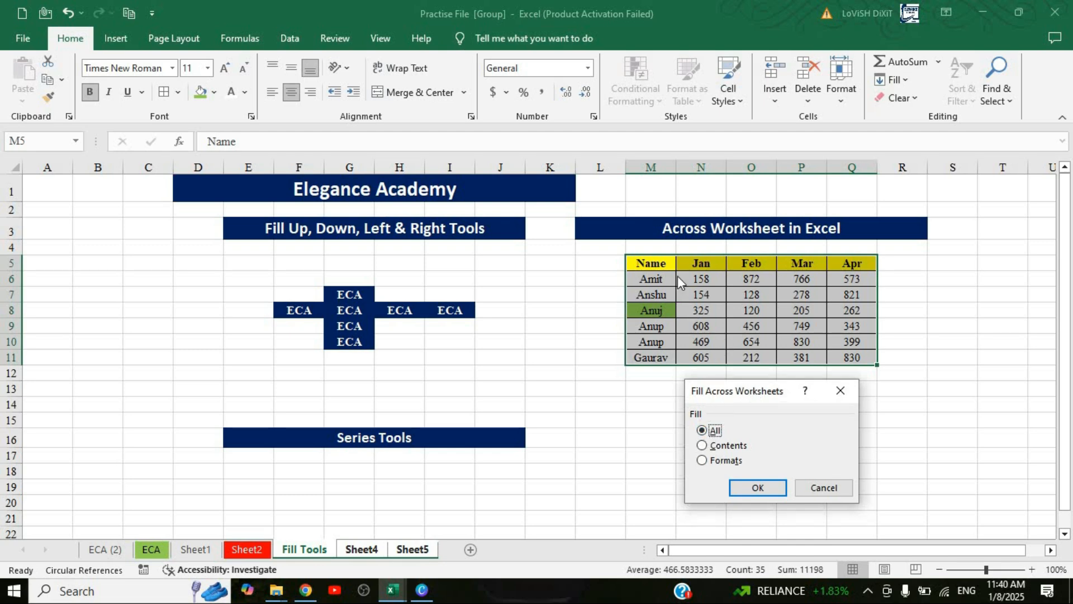
pyautogui.click(703, 447)
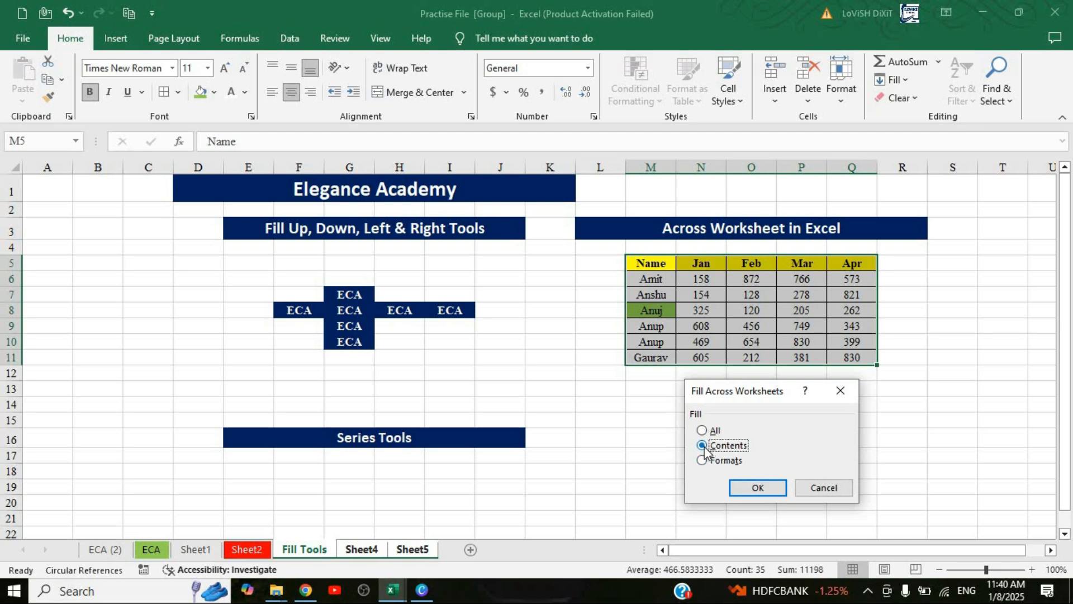
pyautogui.click(757, 488)
pyautogui.click(436, 511)
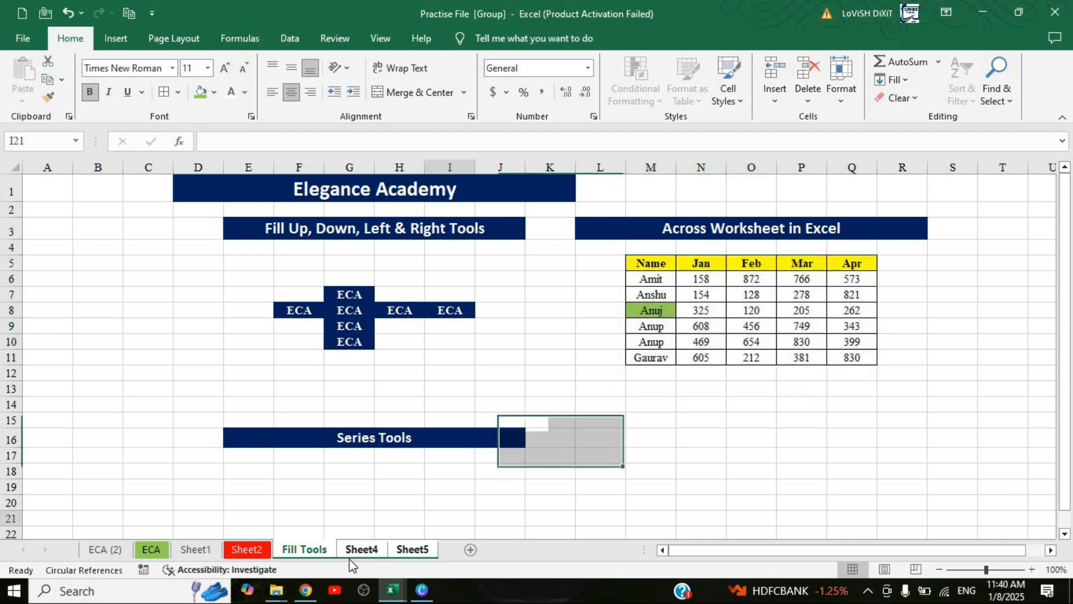
# Check the contents-only copy of the table on Sheet4 and Sheet5, and undo that fill across worksheets.
pyautogui.click(362, 549)
pyautogui.hotkey('ctrl', 'pageup')
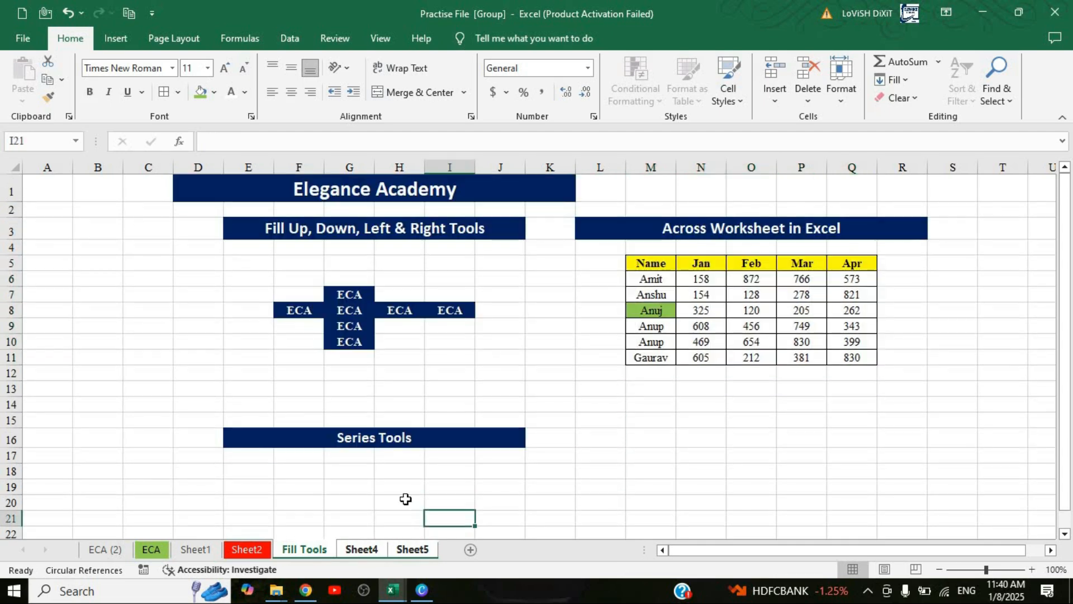
pyautogui.hotkey('ctrl', 'pagedown')
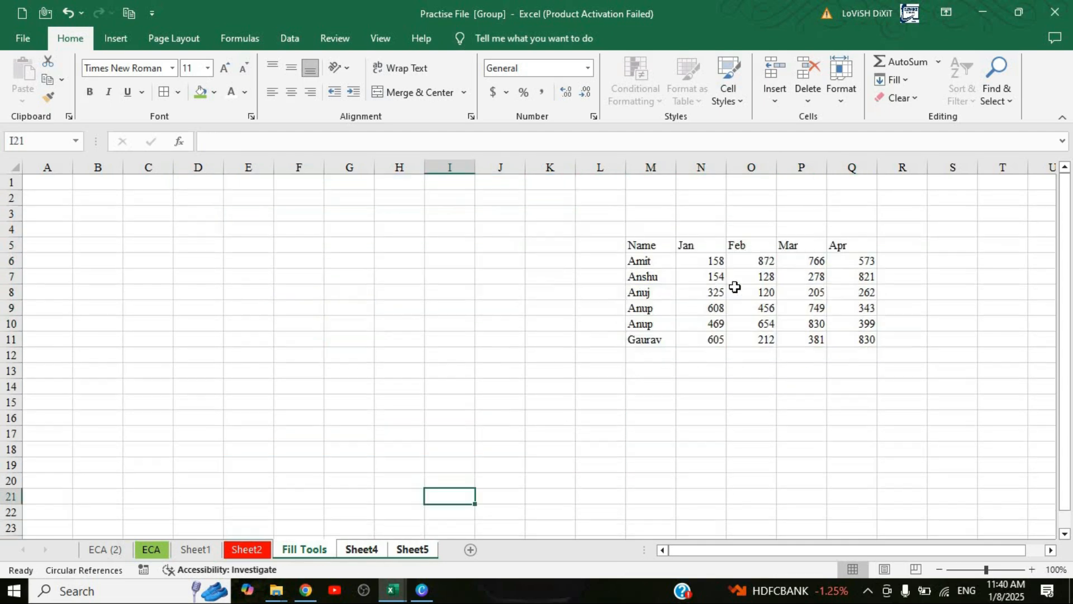
pyautogui.hotkey('ctrl', 'pagedown')
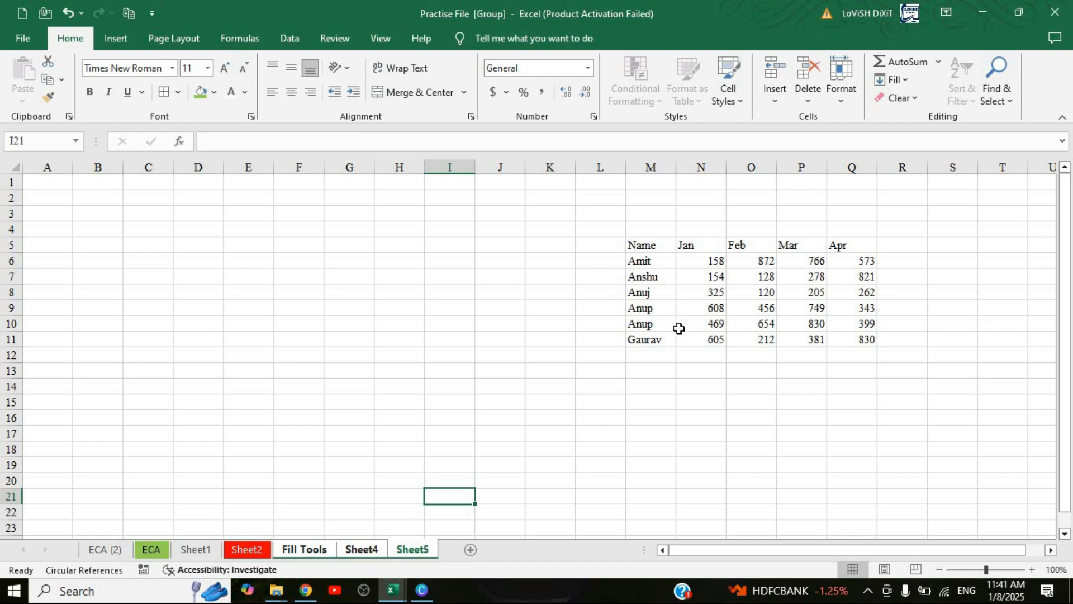
pyautogui.hotkey('ctrl', 'z')
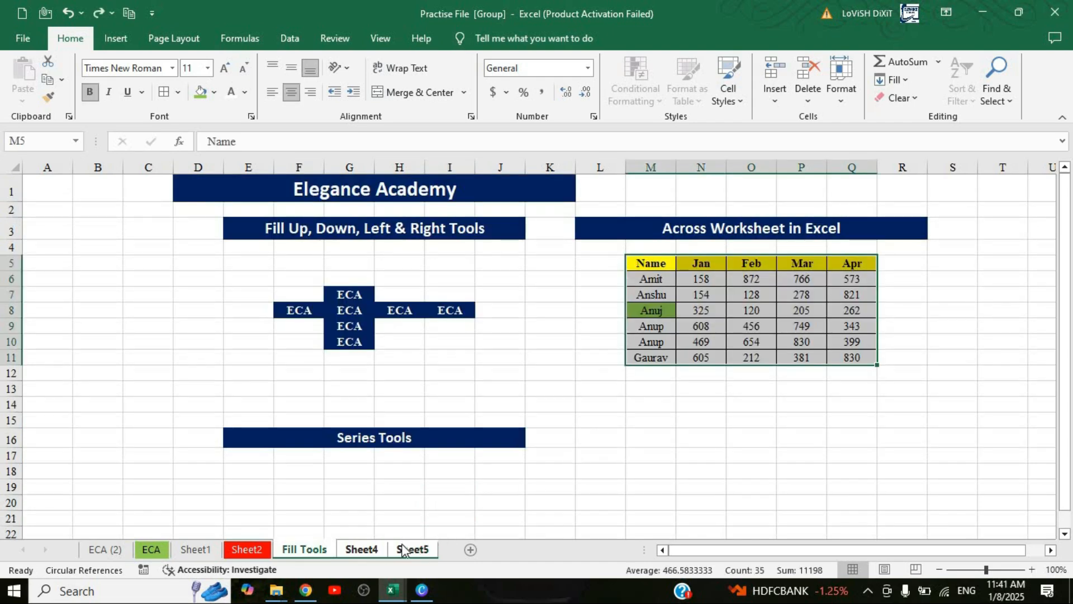
# Fill only the formats of table M5:Q11 from the Fill Tools sheet across the grouped worksheets, and check Sheet5.
pyautogui.click(357, 550)
pyautogui.click(322, 551)
pyautogui.click(893, 80)
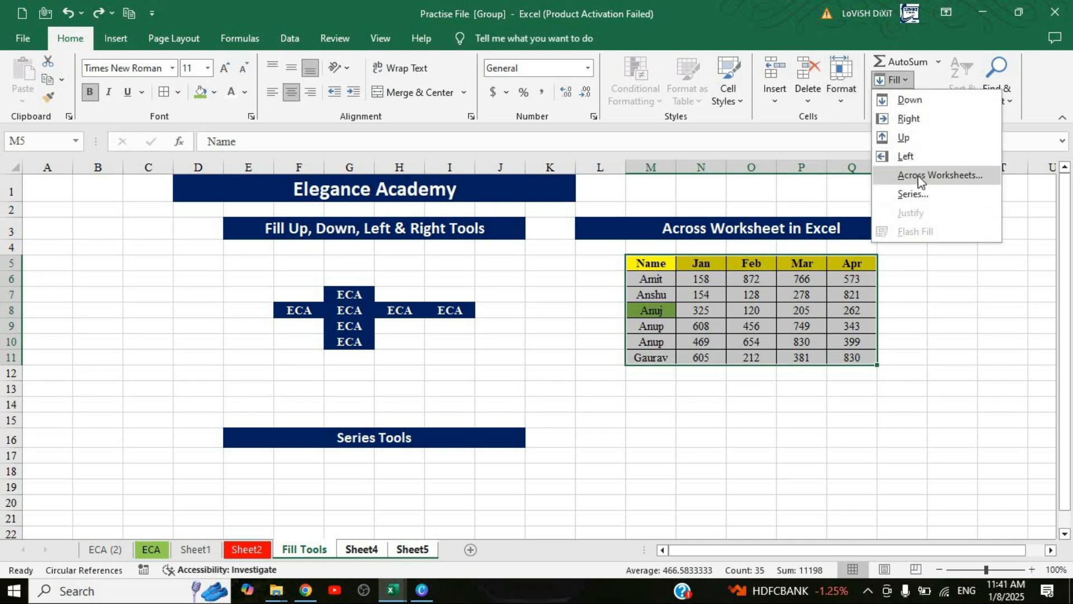
pyautogui.click(918, 175)
pyautogui.click(726, 460)
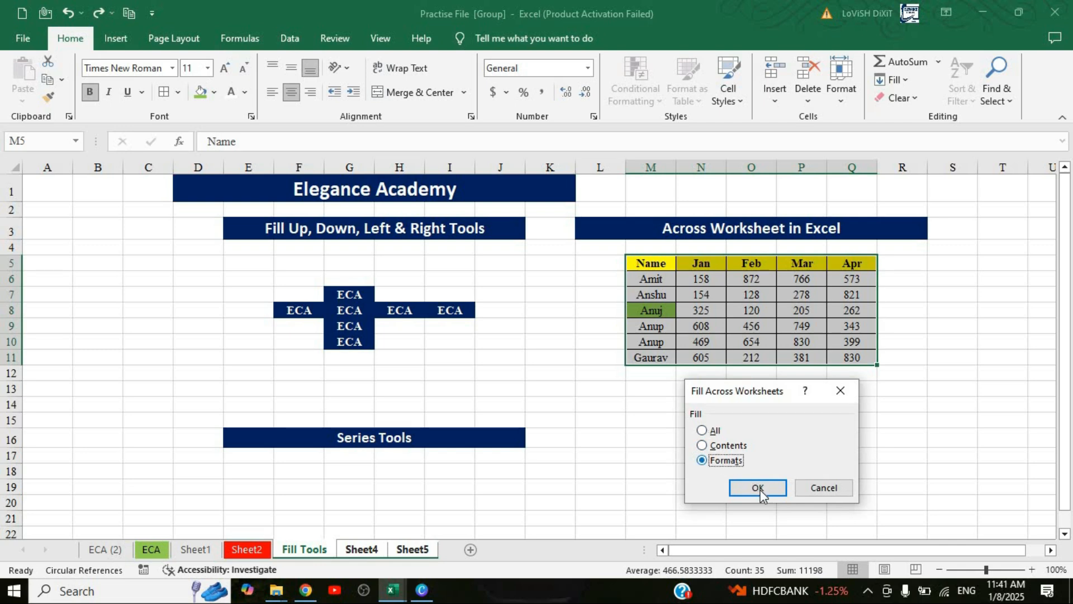
pyautogui.click(758, 487)
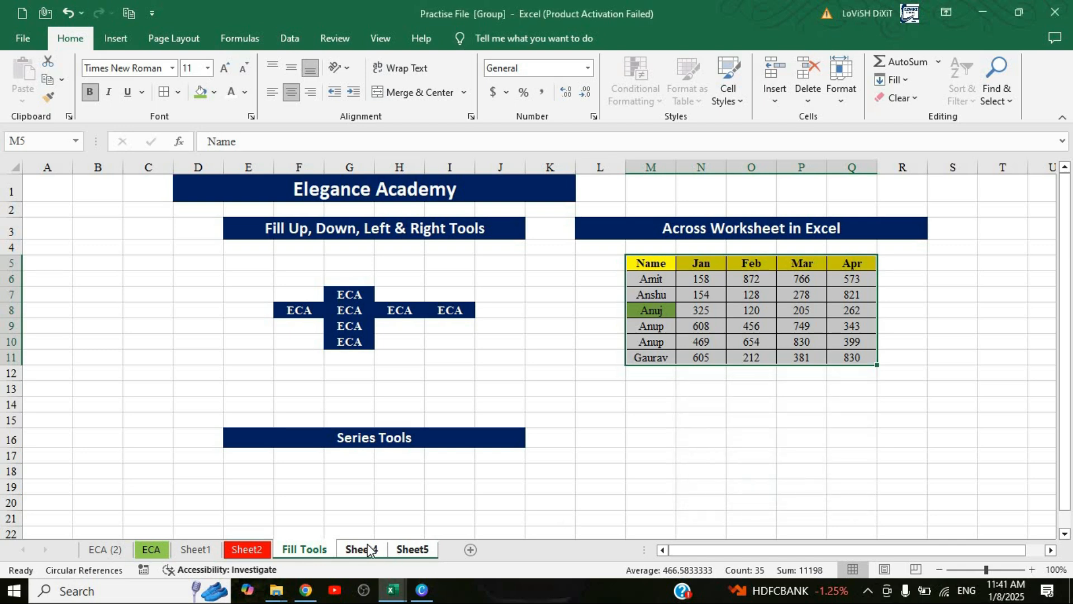
pyautogui.click(410, 552)
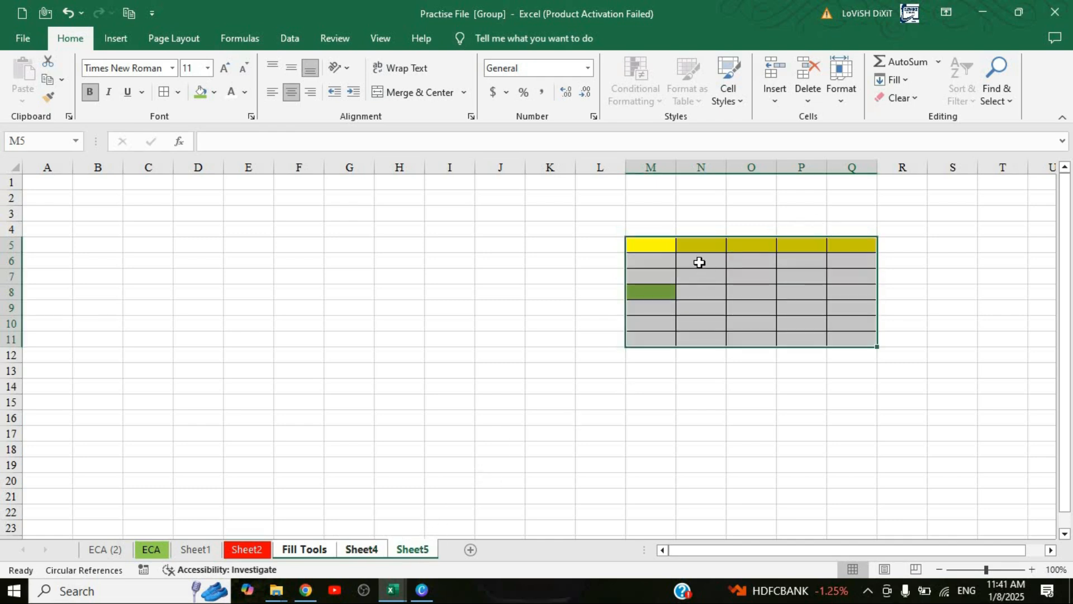
# Fill both contents and formats of table M5:Q11 across the grouped worksheets with the All option, and check Sheet4 and Sheet5.
pyautogui.click(321, 550)
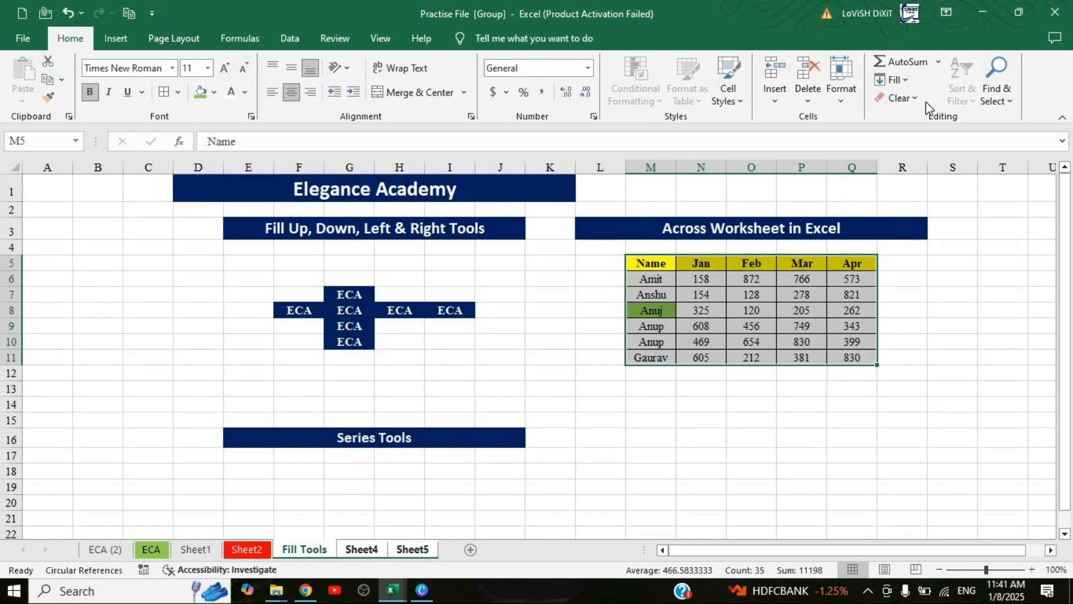
pyautogui.click(909, 84)
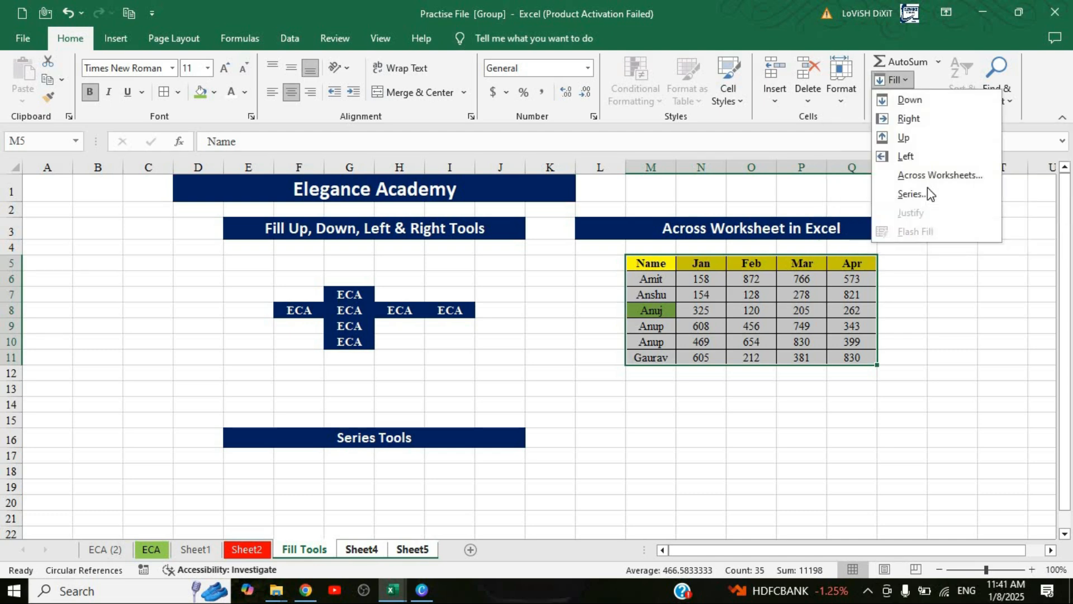
pyautogui.click(924, 173)
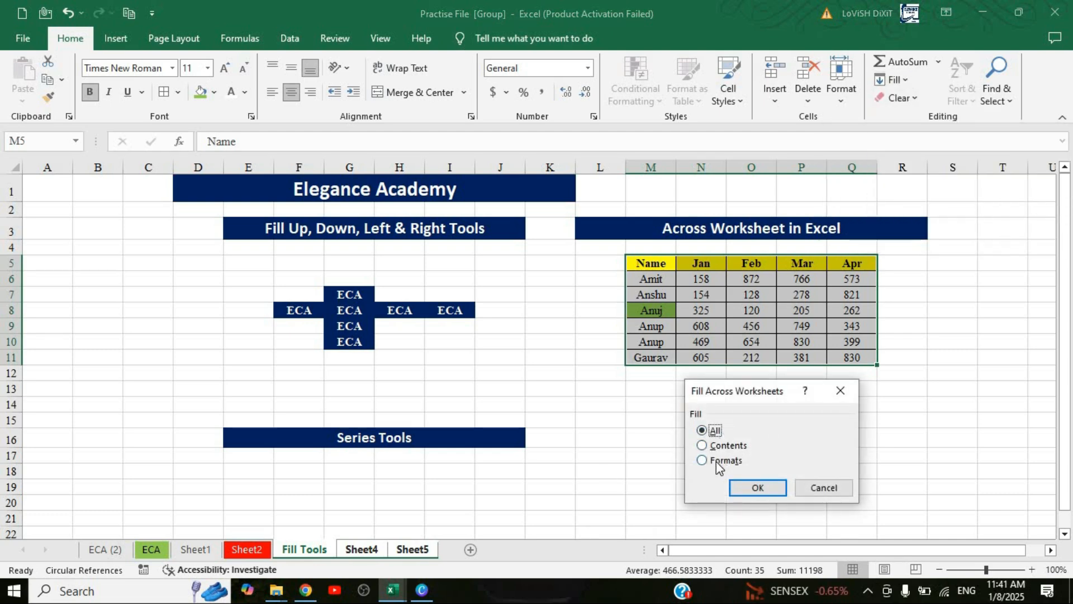
pyautogui.click(754, 488)
pyautogui.click(396, 497)
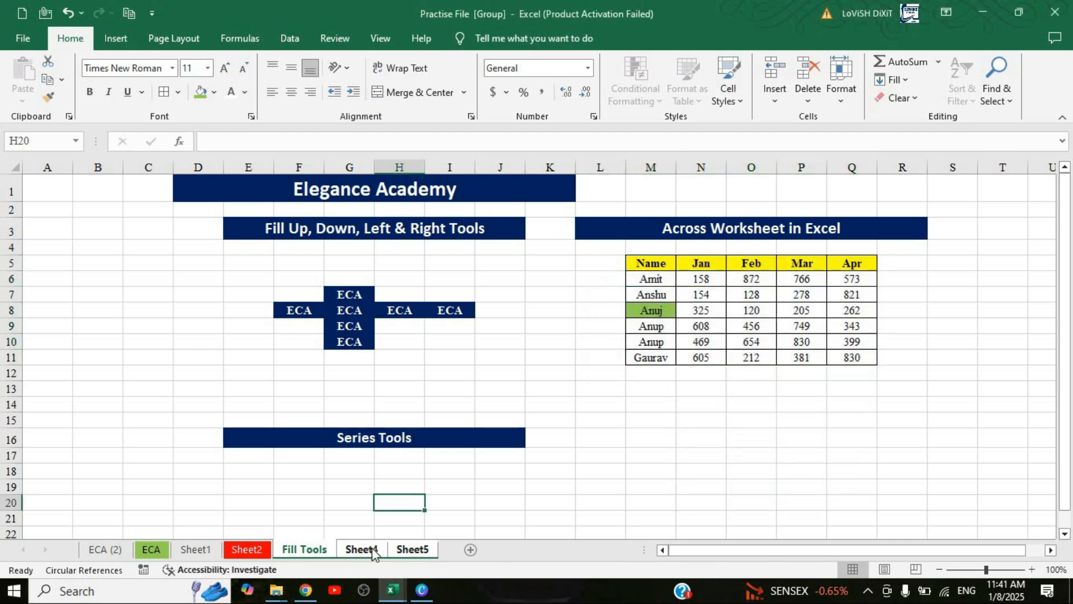
pyautogui.click(373, 550)
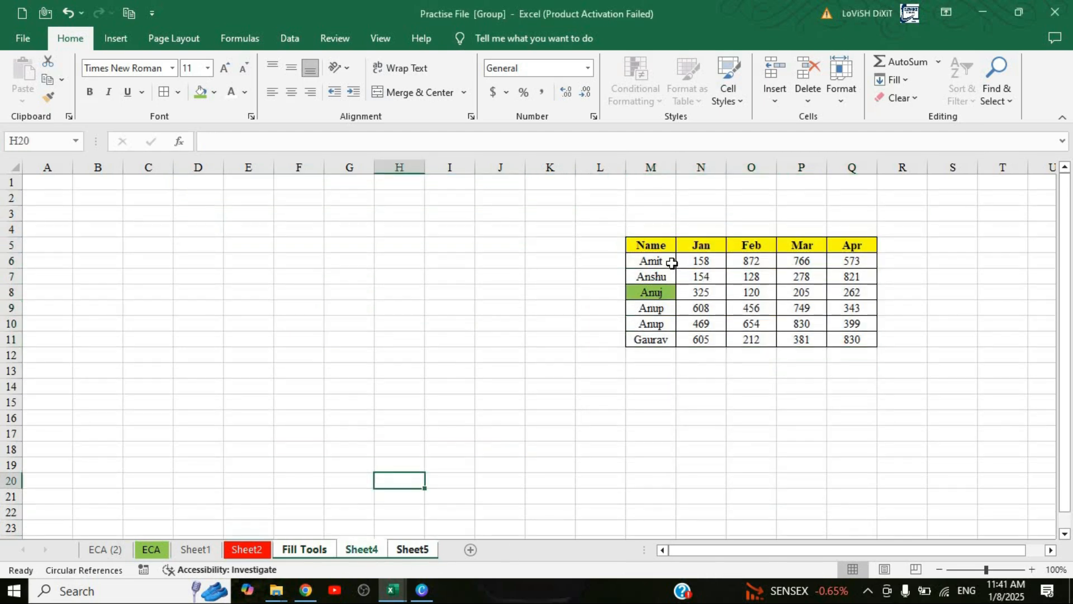
pyautogui.click(418, 550)
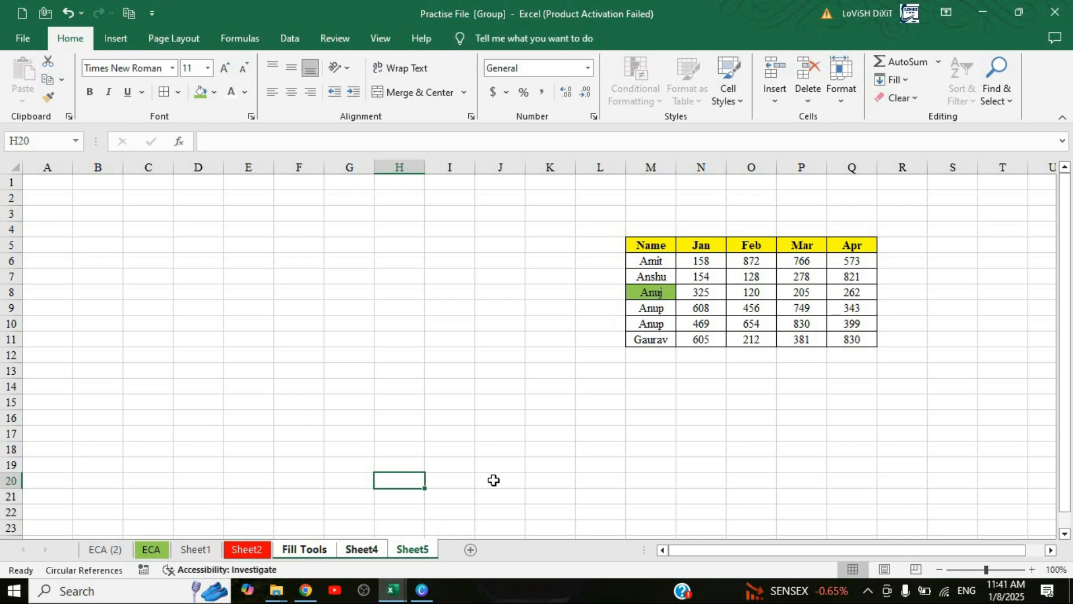
# Return to the Series Tools section of the Fill Tools sheet and examine the direction, type, step and stop options of the Series fill.
pyautogui.click(321, 553)
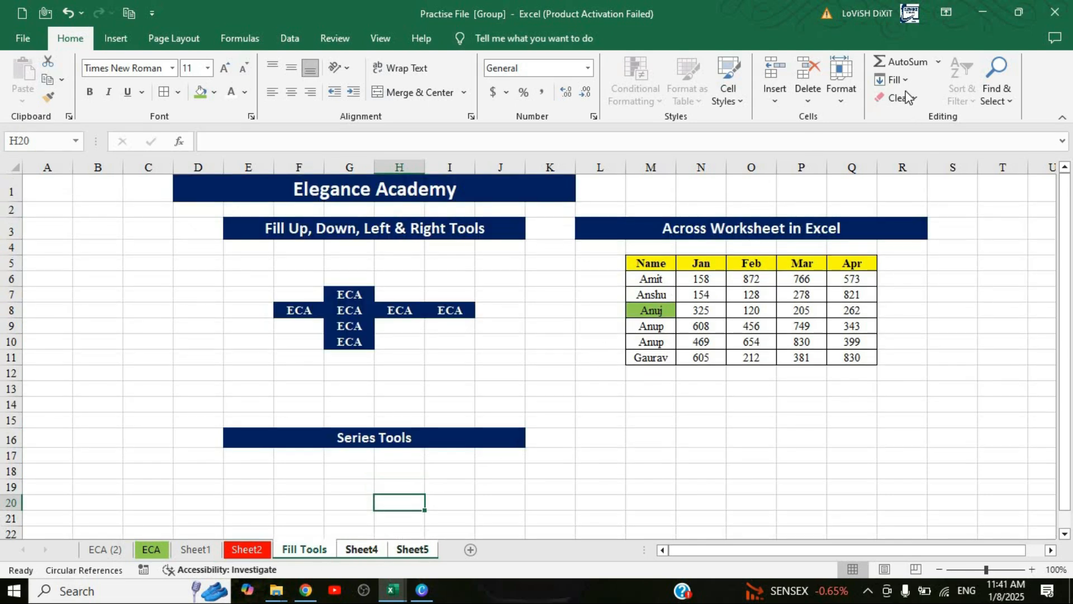
pyautogui.click(906, 80)
pyautogui.click(720, 296)
pyautogui.click(733, 294)
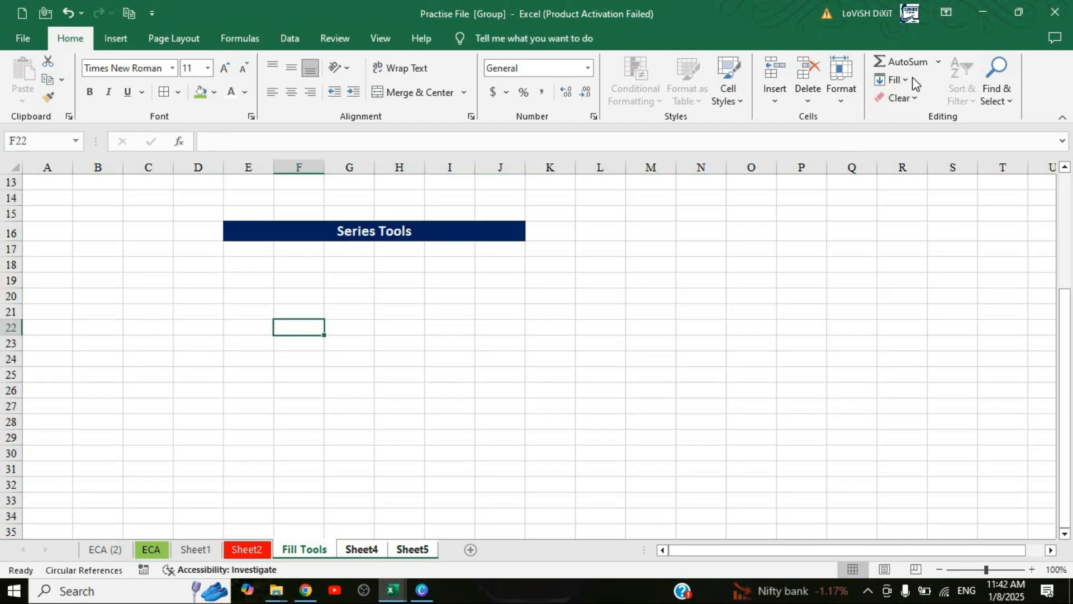
pyautogui.click(892, 79)
pyautogui.click(904, 199)
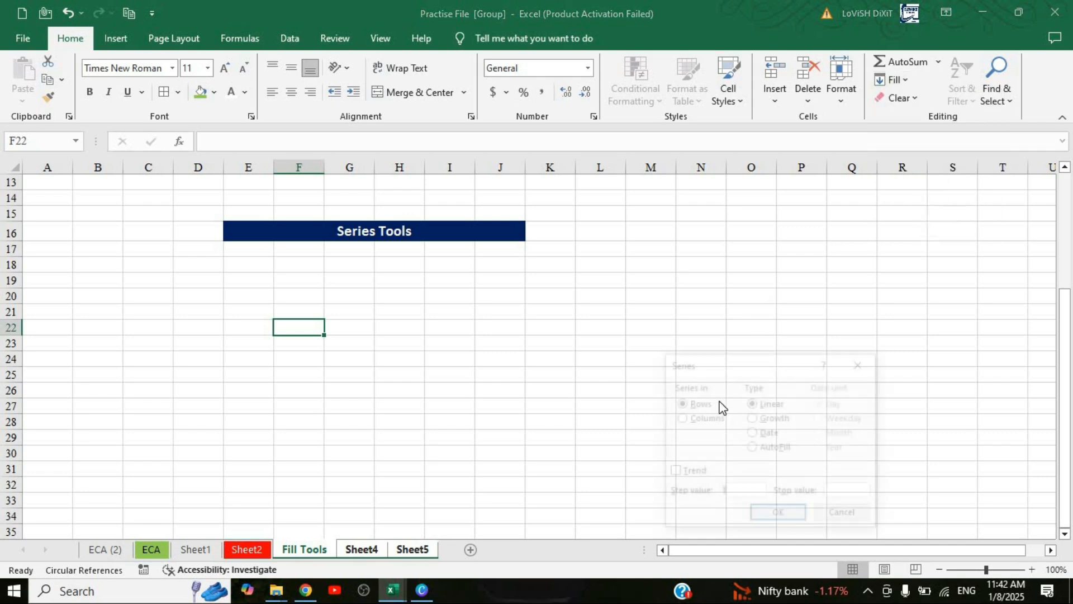
pyautogui.moveTo(736, 366); pyautogui.dragTo(679, 241)
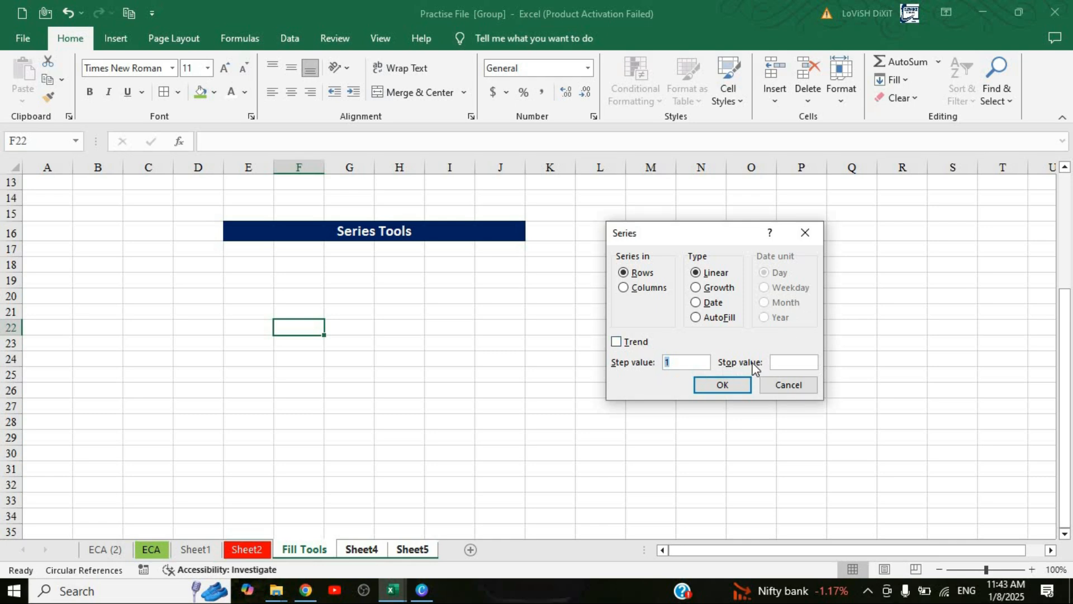
pyautogui.click(804, 232)
# Enter 1 in F21 and fill F21:O21 with a linear row series using a step value of 1.
pyautogui.click(342, 358)
pyautogui.click(307, 313)
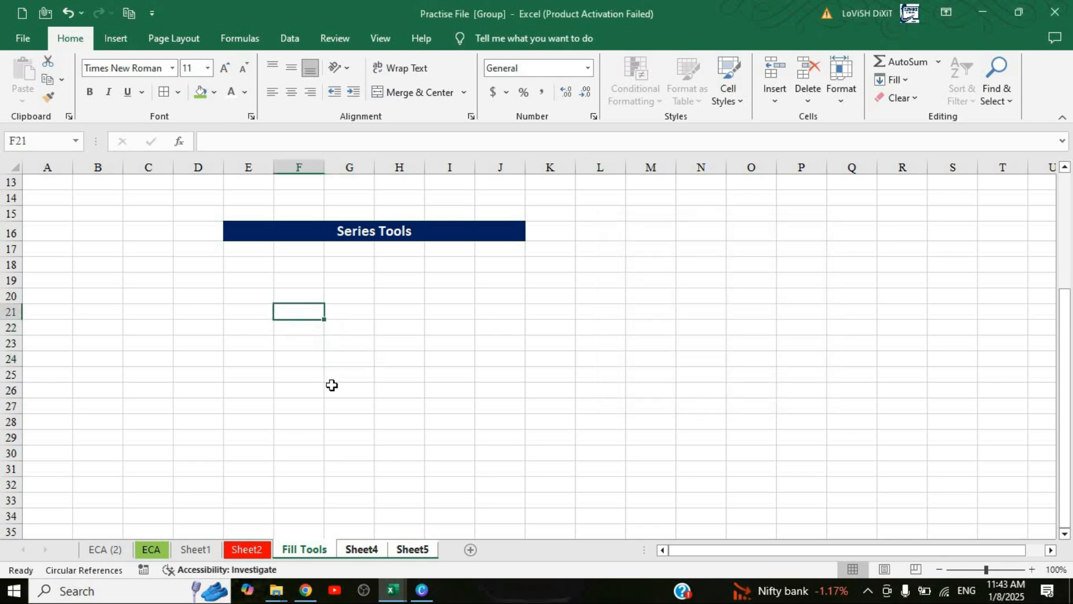
pyautogui.write('1')
pyautogui.click(342, 389)
pyautogui.moveTo(296, 312); pyautogui.dragTo(749, 312)
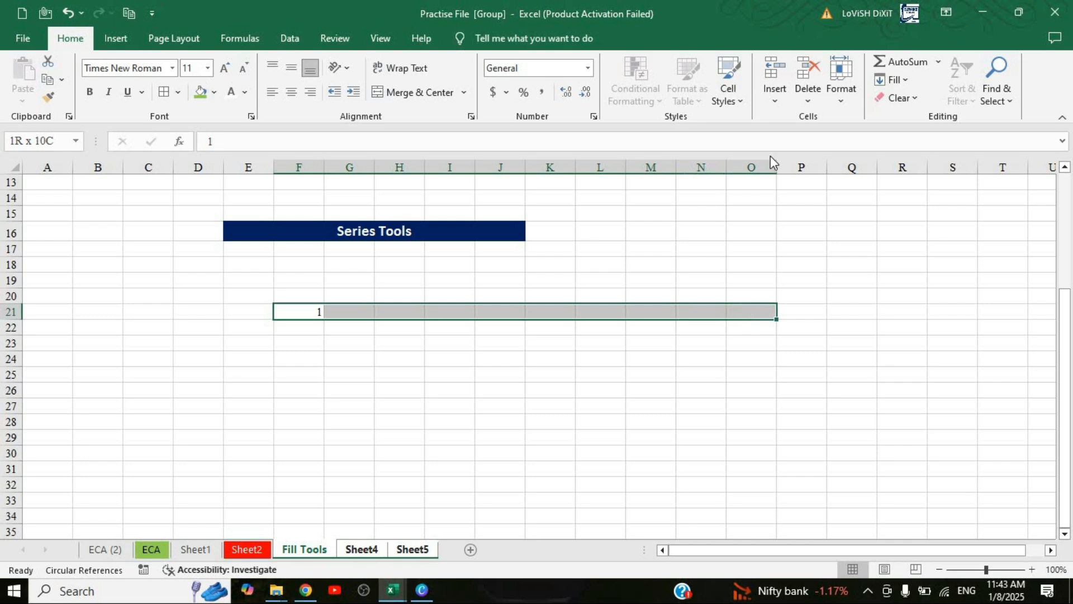
pyautogui.click(894, 80)
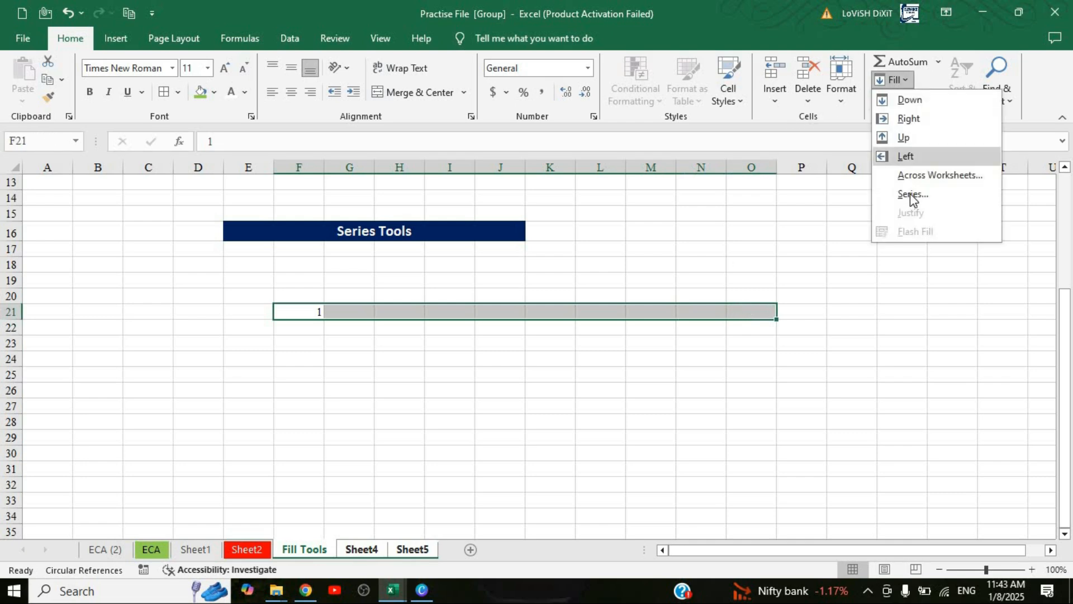
pyautogui.click(910, 191)
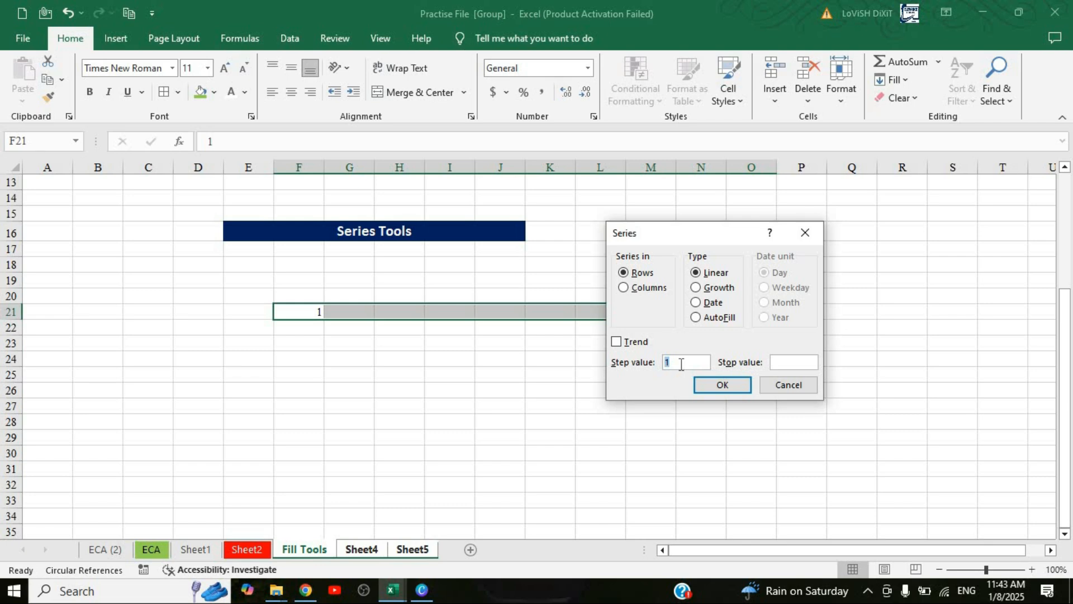
pyautogui.click(726, 385)
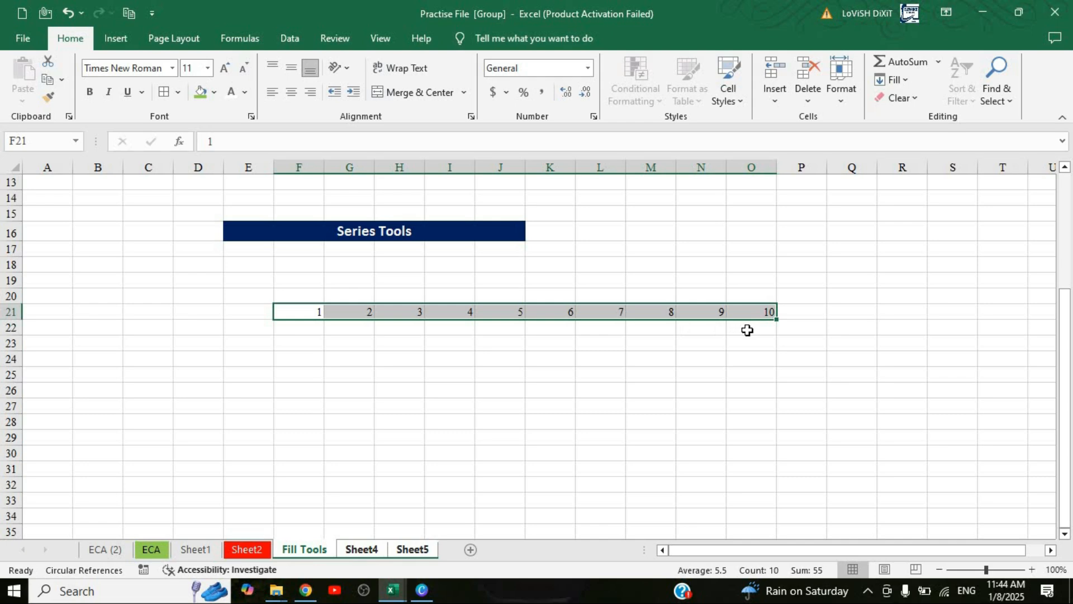
# Enter 1 in F22 and fill F22:O22 with a linear row series using a step value of 2.
pyautogui.click(310, 330)
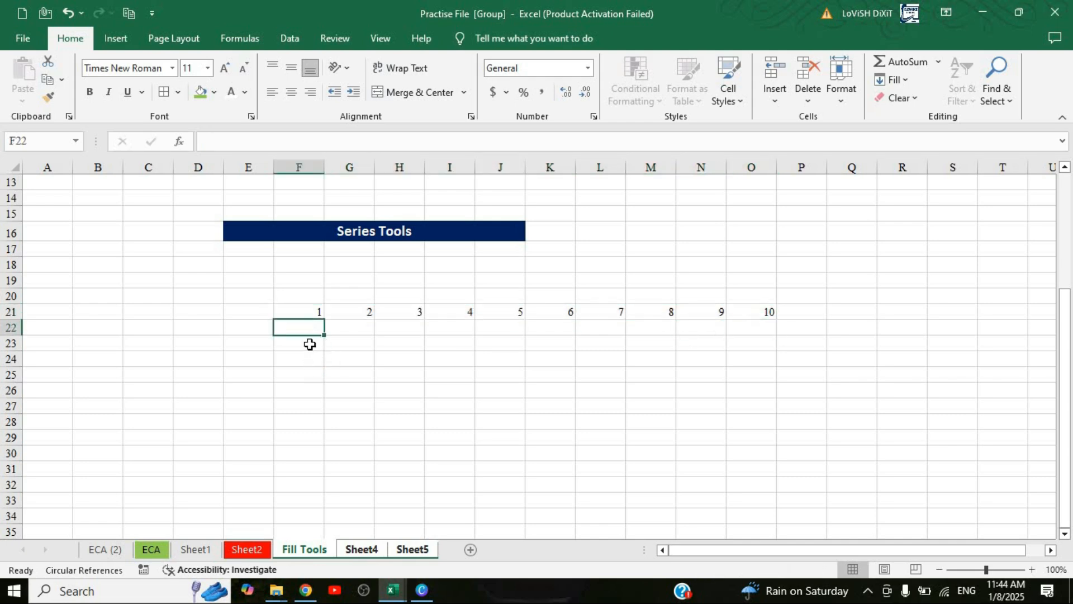
pyautogui.write('1')
pyautogui.click(311, 372)
pyautogui.moveTo(318, 329); pyautogui.dragTo(753, 327)
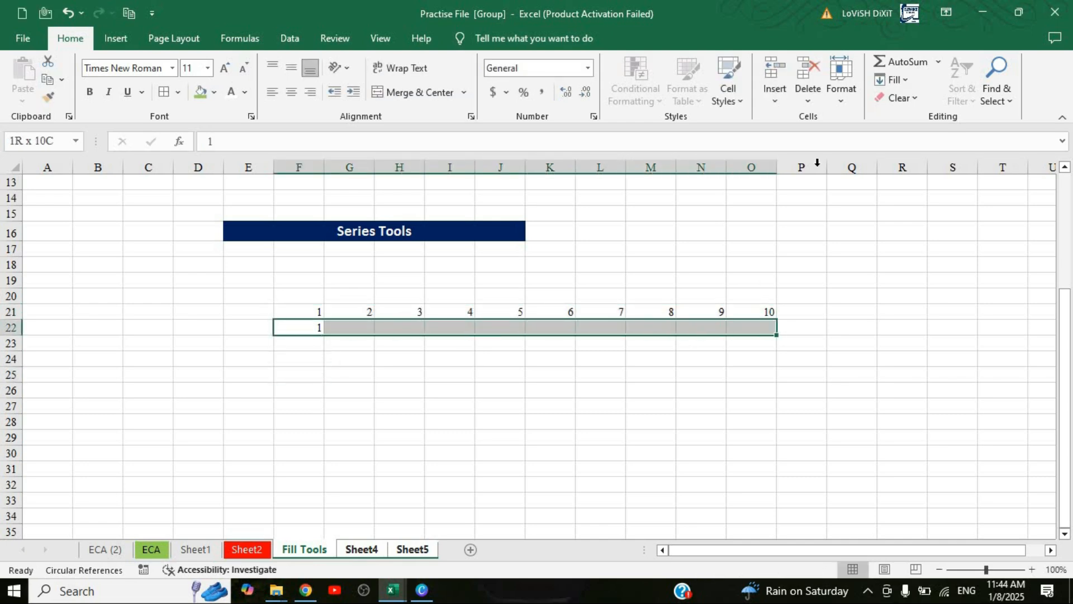
pyautogui.click(892, 80)
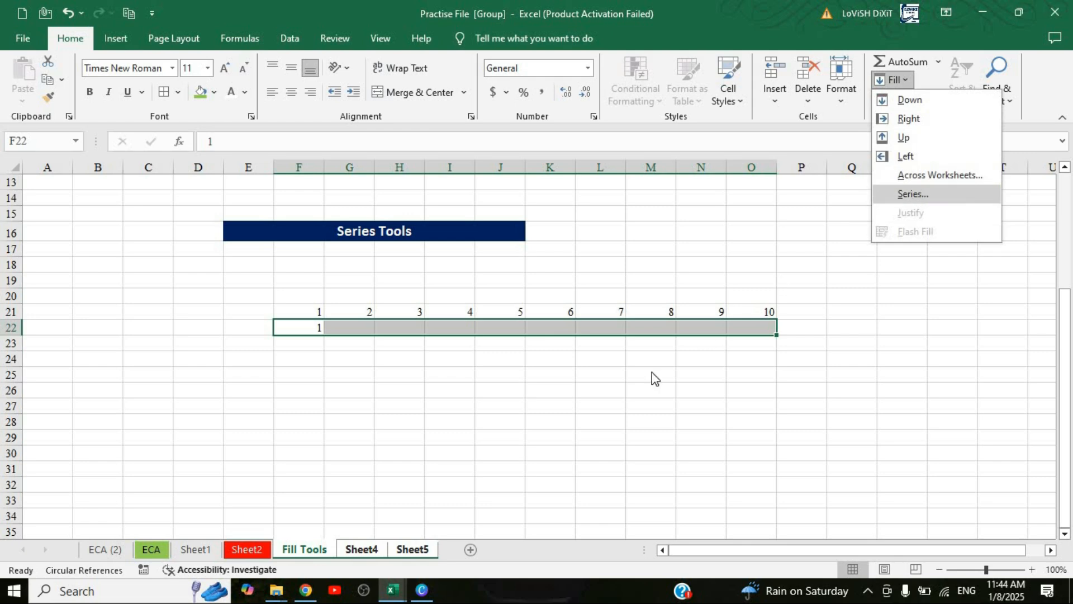
pyautogui.press('Return')
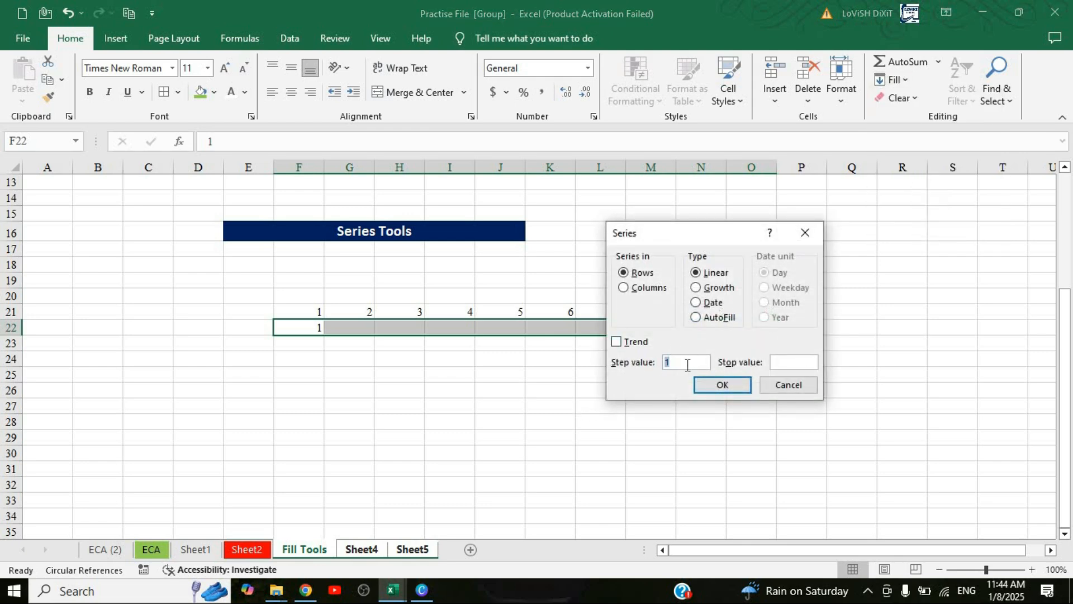
pyautogui.write('2')
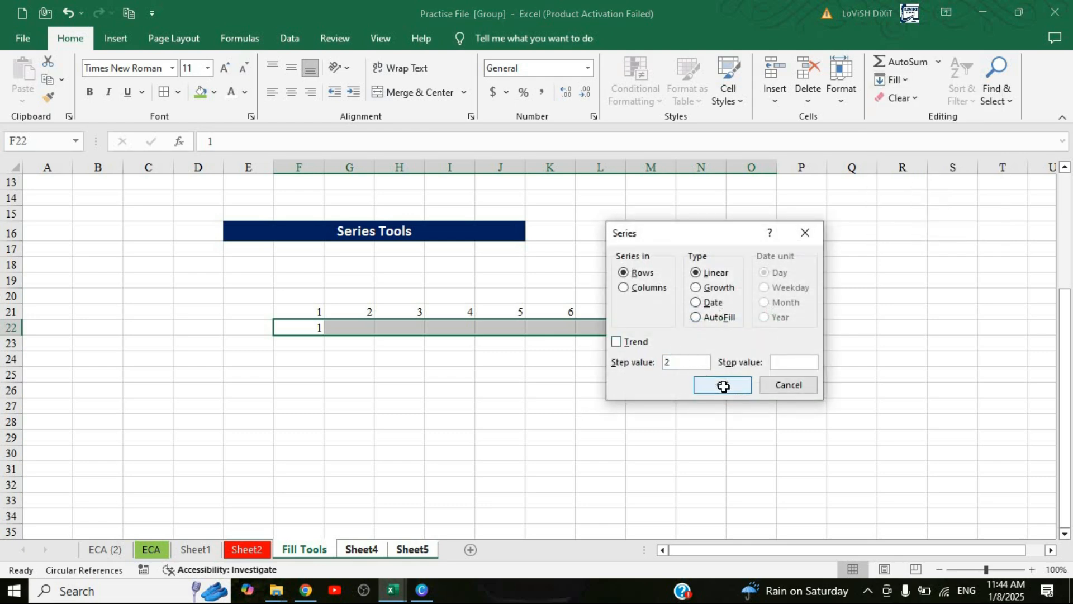
pyautogui.click(720, 385)
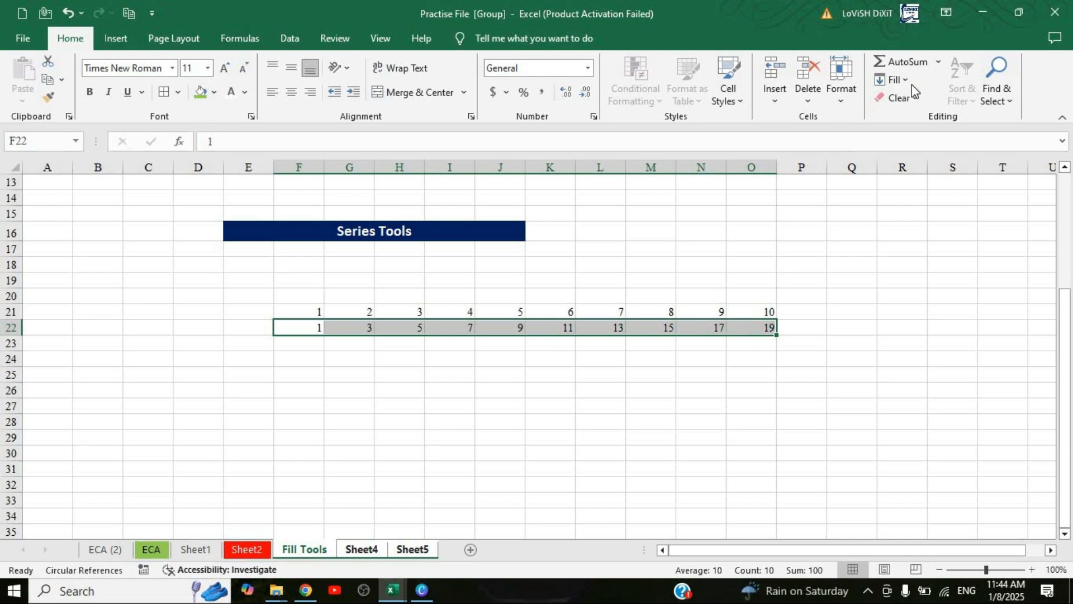
pyautogui.click(893, 79)
pyautogui.click(905, 196)
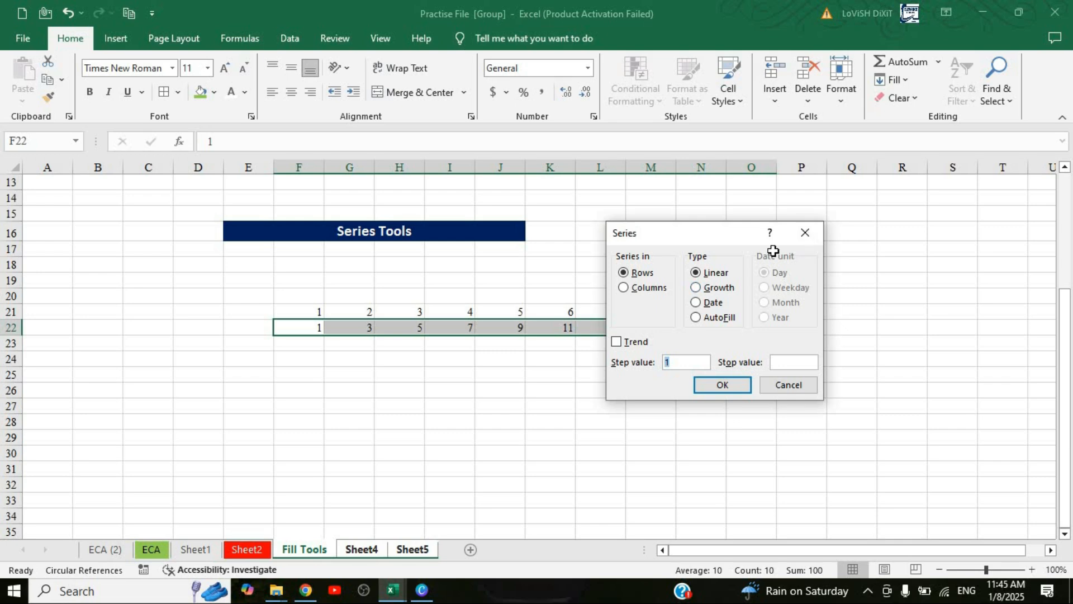
pyautogui.press('Return')
# Enter 1 in F23 and fill F23:O23 with a growth row series using a step value of 2.
pyautogui.click(307, 340)
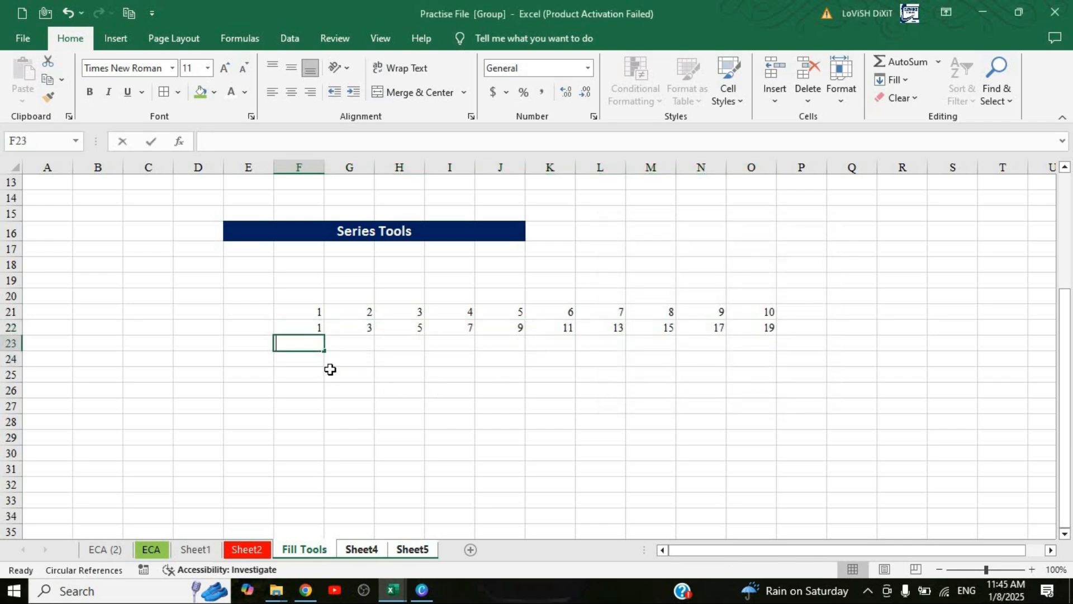
pyautogui.write('1')
pyautogui.press('Return')
pyautogui.moveTo(307, 343); pyautogui.dragTo(774, 345)
pyautogui.click(892, 79)
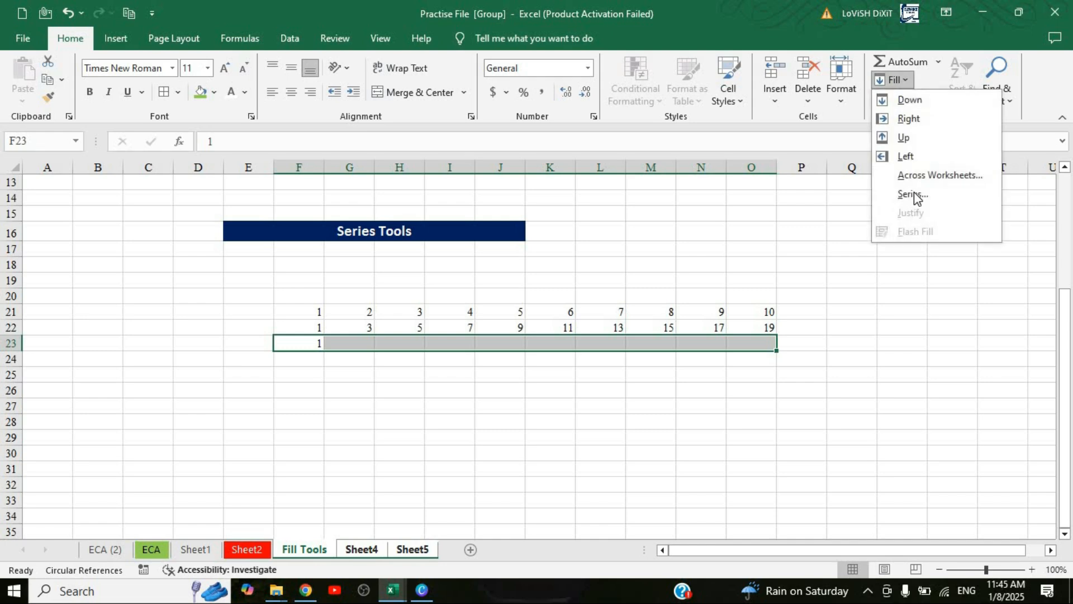
pyautogui.click(914, 195)
pyautogui.click(696, 287)
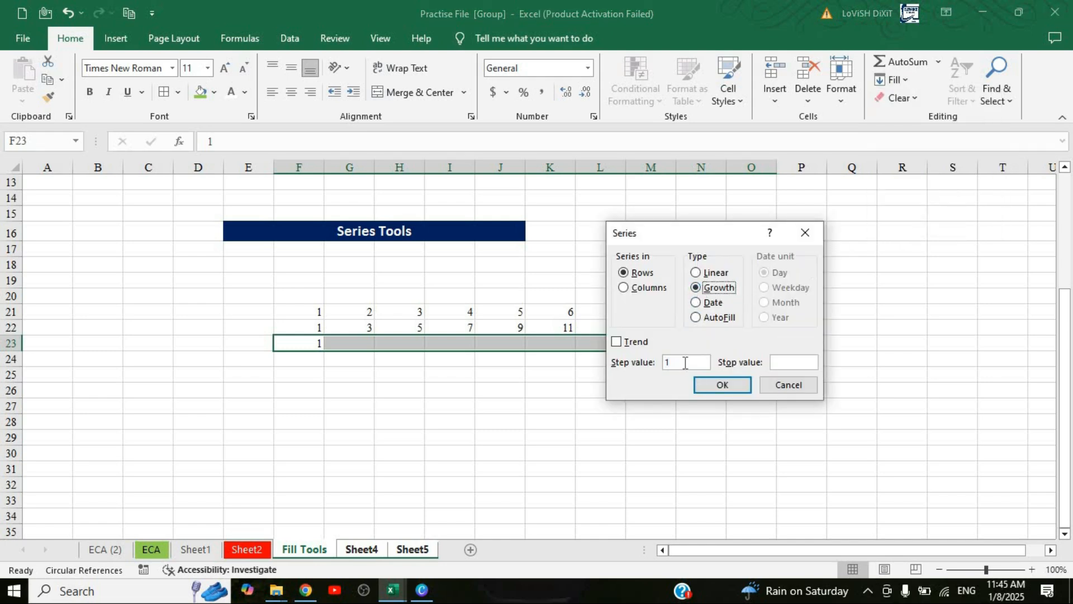
pyautogui.moveTo(673, 361); pyautogui.dragTo(651, 361)
pyautogui.write('2')
pyautogui.click(722, 385)
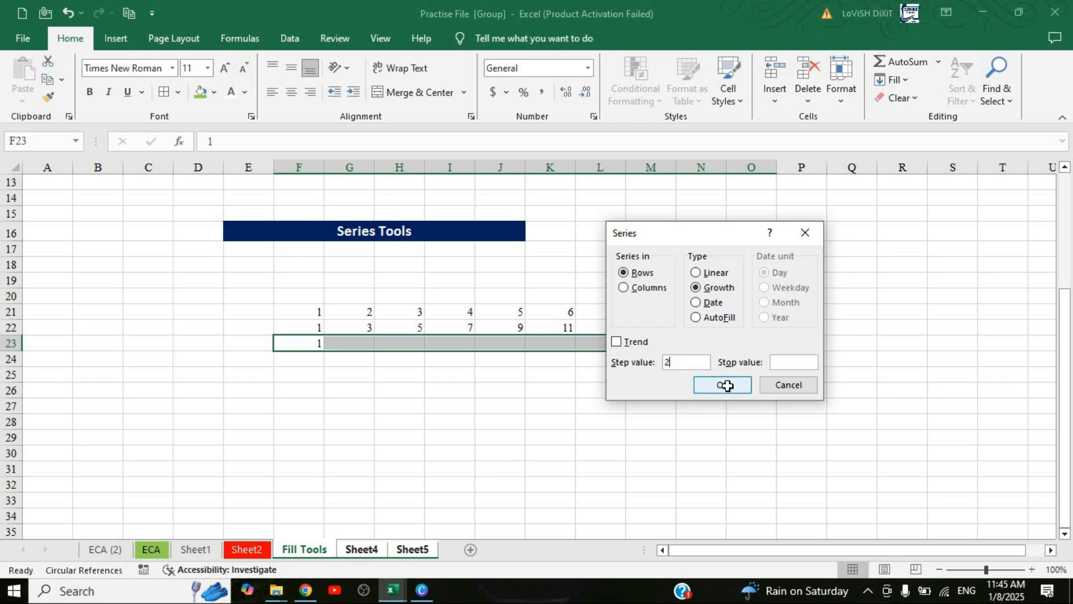
# Inspect the growth series in row 23 cell by cell from F23 to I23.
pyautogui.click(317, 345)
pyautogui.click(362, 347)
pyautogui.click(409, 343)
pyautogui.click(459, 343)
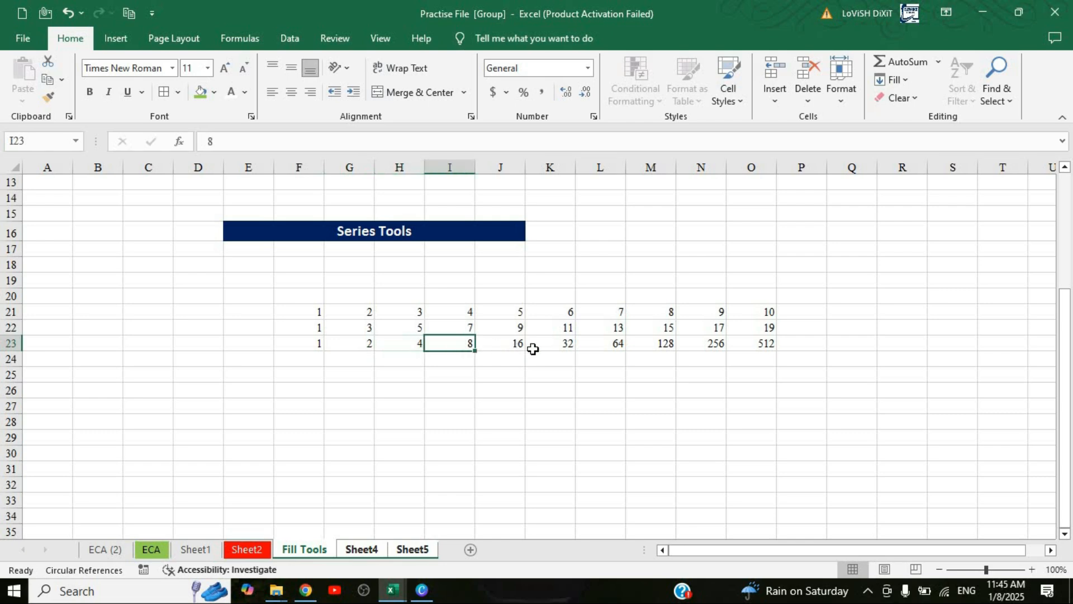
# Inspect the remaining growth series values from J23 to O23 and review G23 through K23 again.
pyautogui.click(532, 347)
pyautogui.click(565, 344)
pyautogui.click(612, 343)
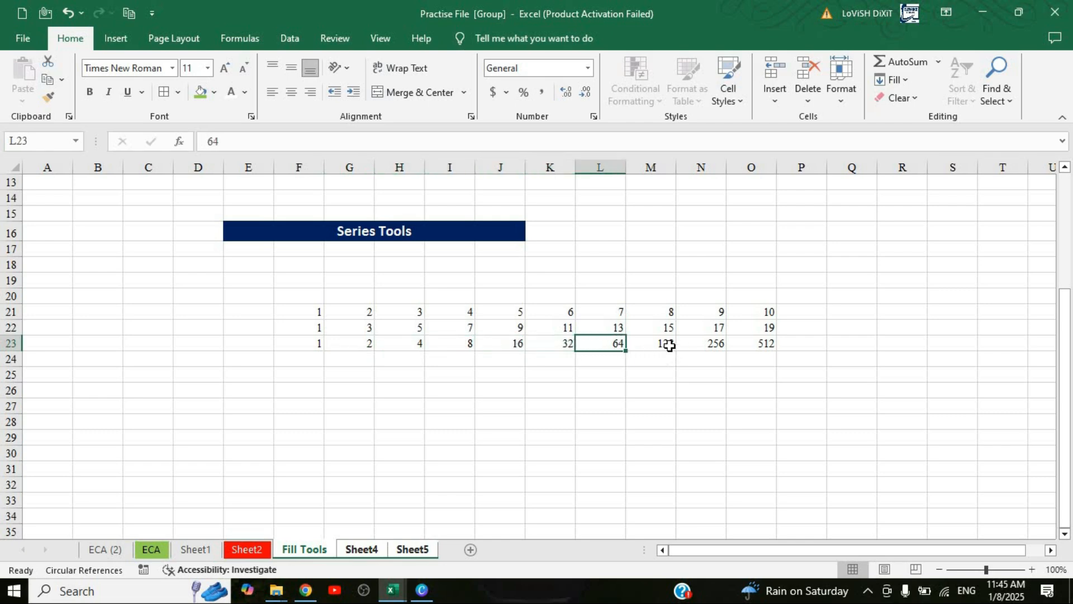
pyautogui.click(764, 339)
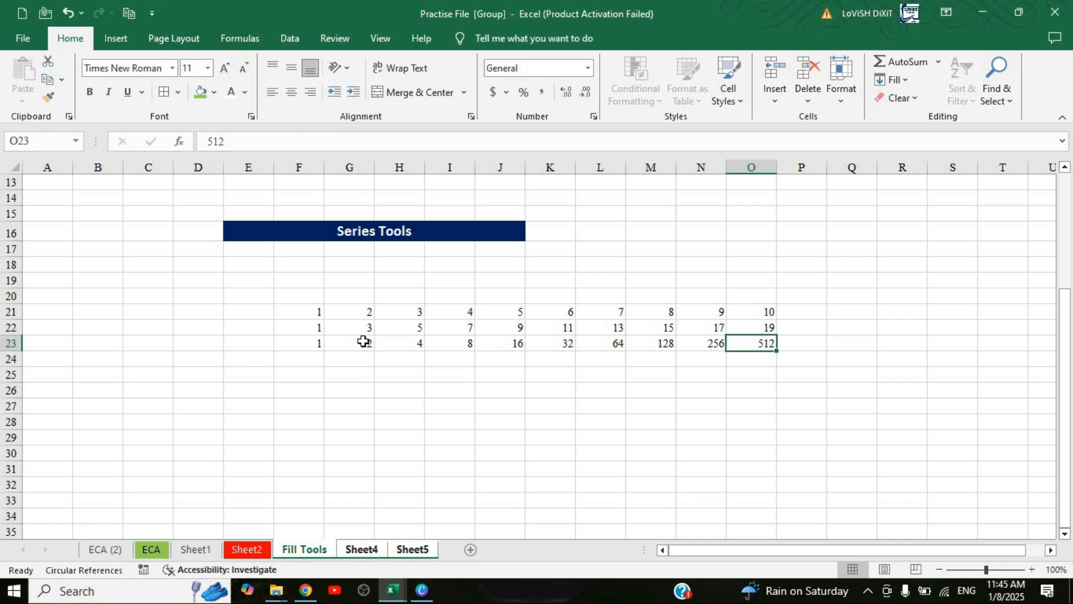
pyautogui.click(341, 342)
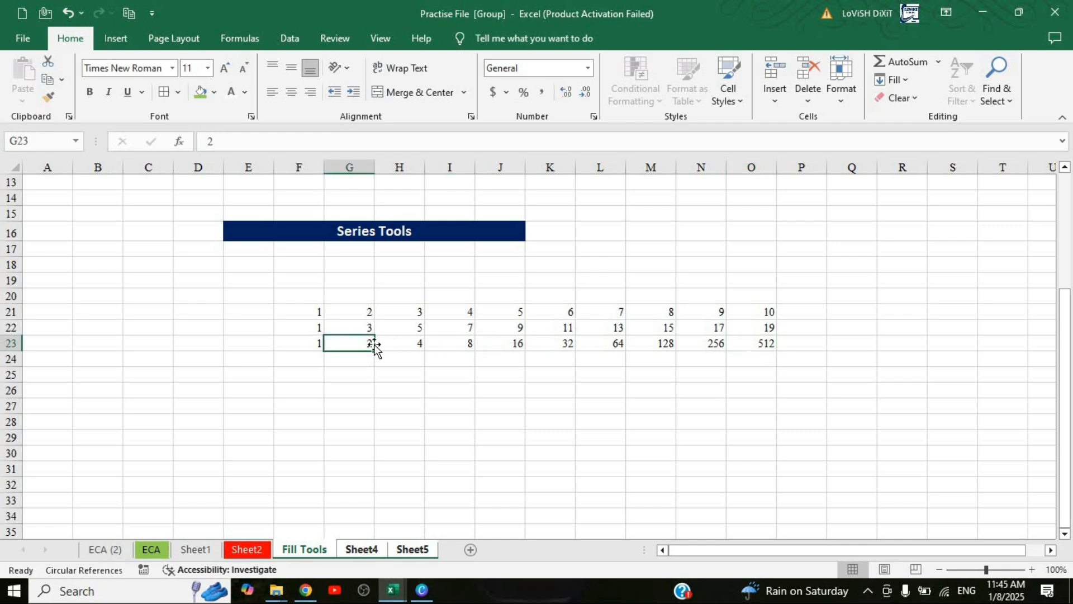
pyautogui.click(413, 344)
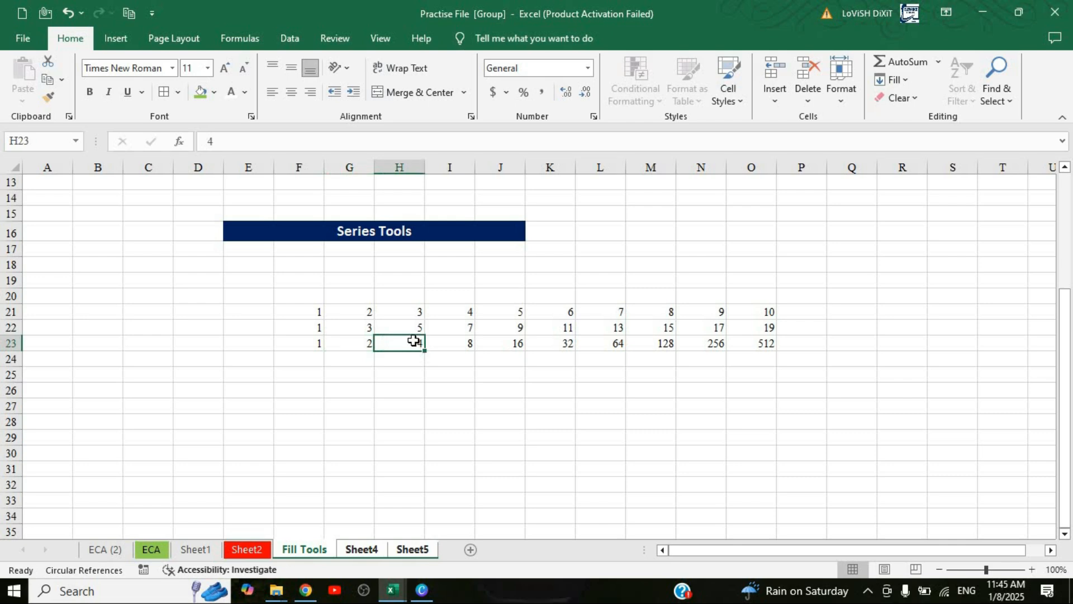
pyautogui.click(461, 344)
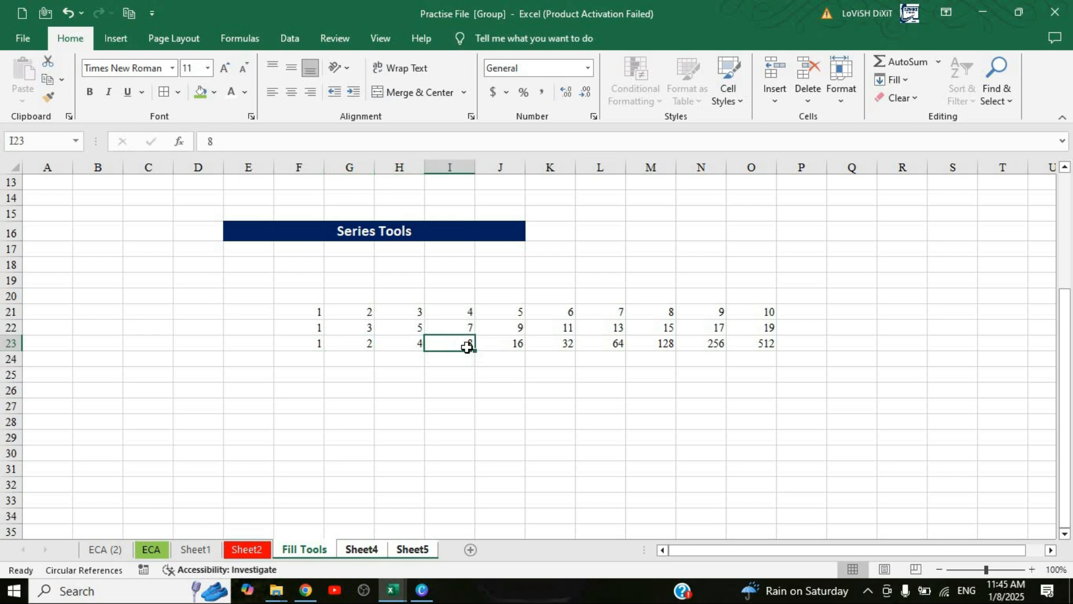
pyautogui.click(497, 352)
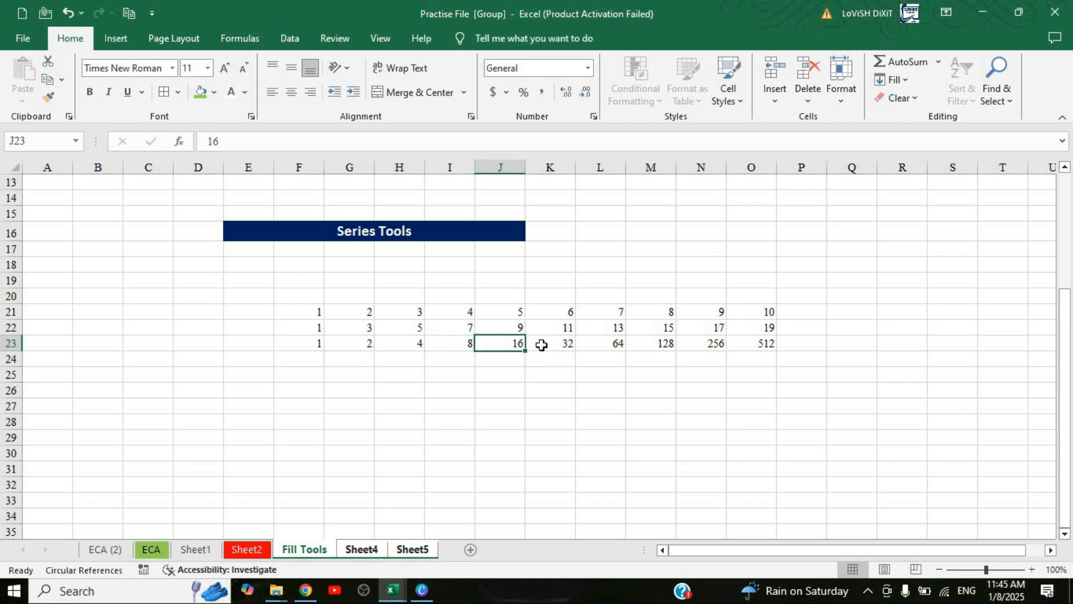
pyautogui.click(559, 346)
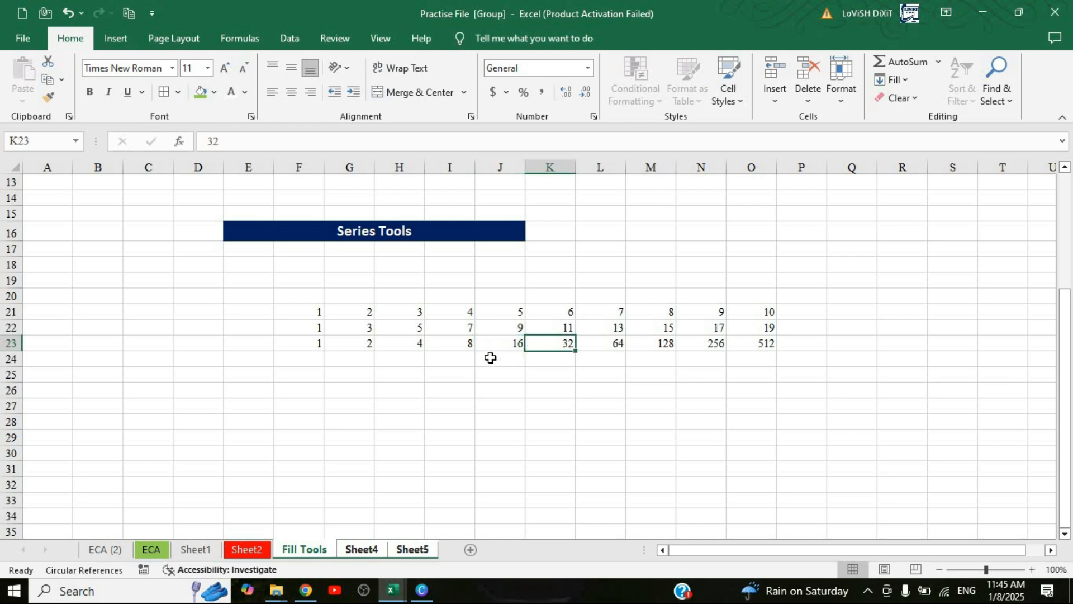
pyautogui.click(304, 346)
pyautogui.click(894, 79)
pyautogui.click(887, 205)
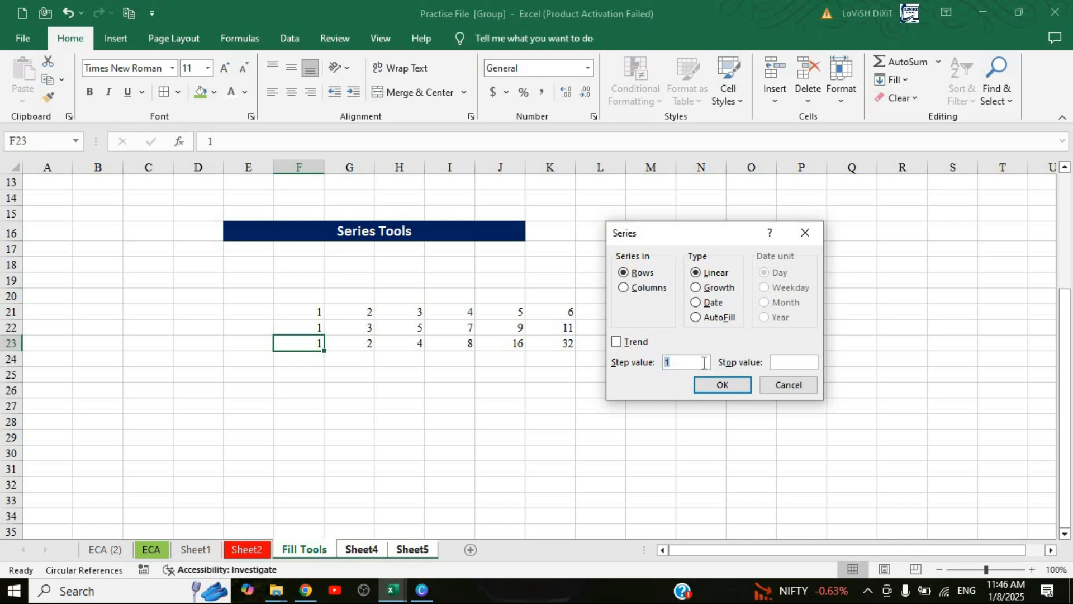
pyautogui.click(805, 231)
pyautogui.click(450, 437)
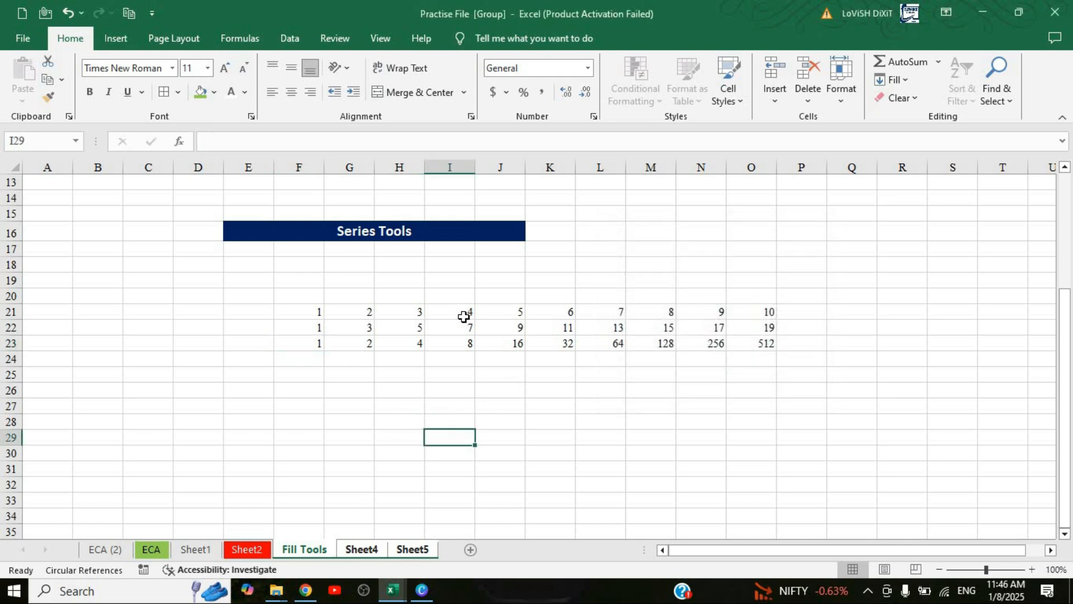
# Fill down from F23 over F23:F35 with a linear column series using step value 1 and stop value 10.
pyautogui.click(306, 344)
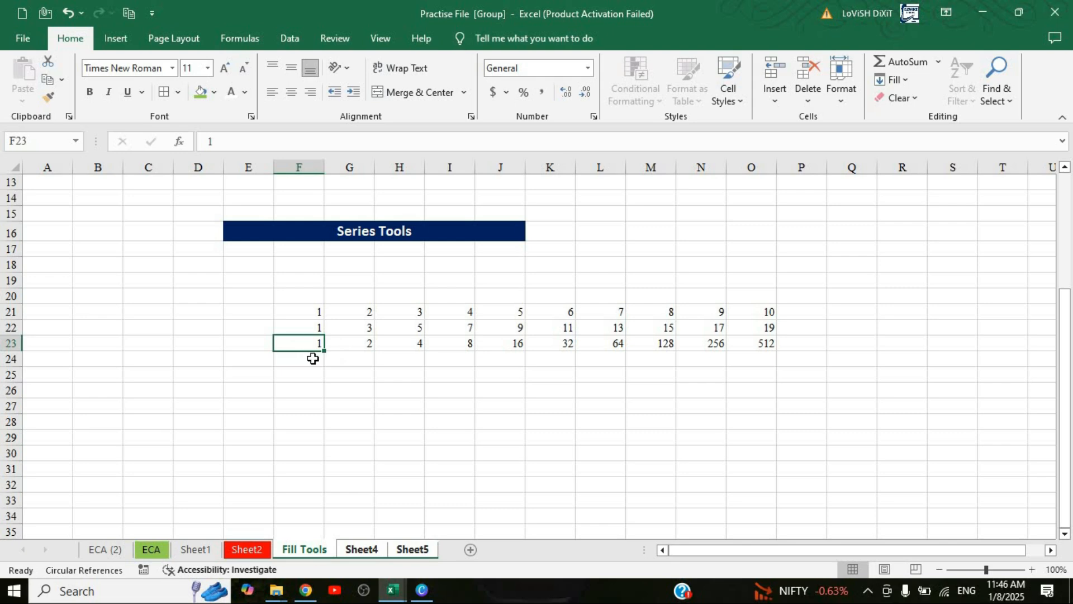
pyautogui.keyDown('shift'); pyautogui.click(307, 513); pyautogui.keyUp('shift')
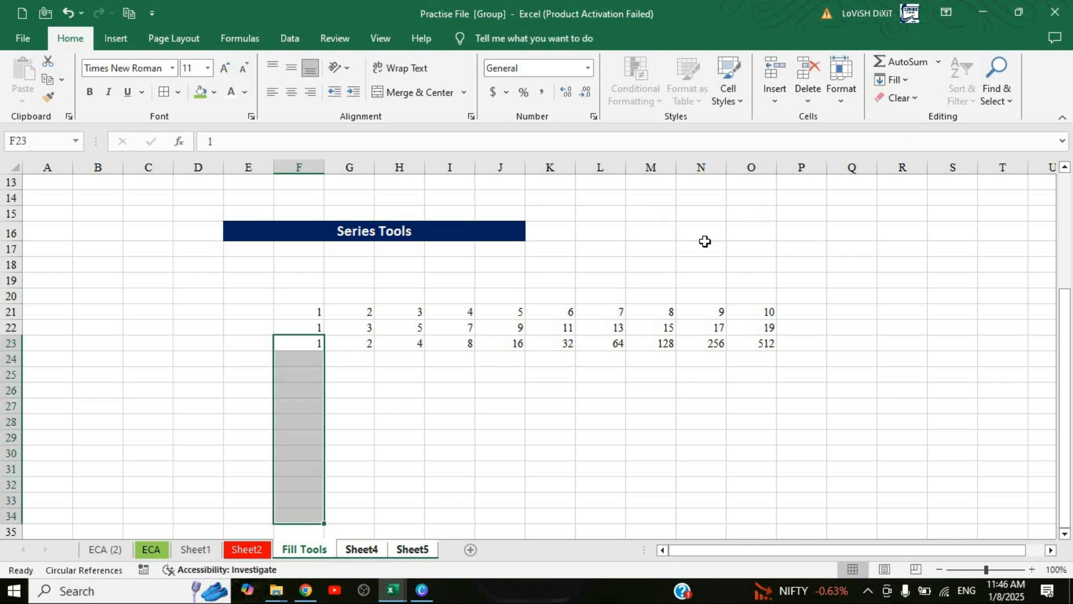
pyautogui.keyDown('shift'); pyautogui.click(311, 527); pyautogui.keyUp('shift')
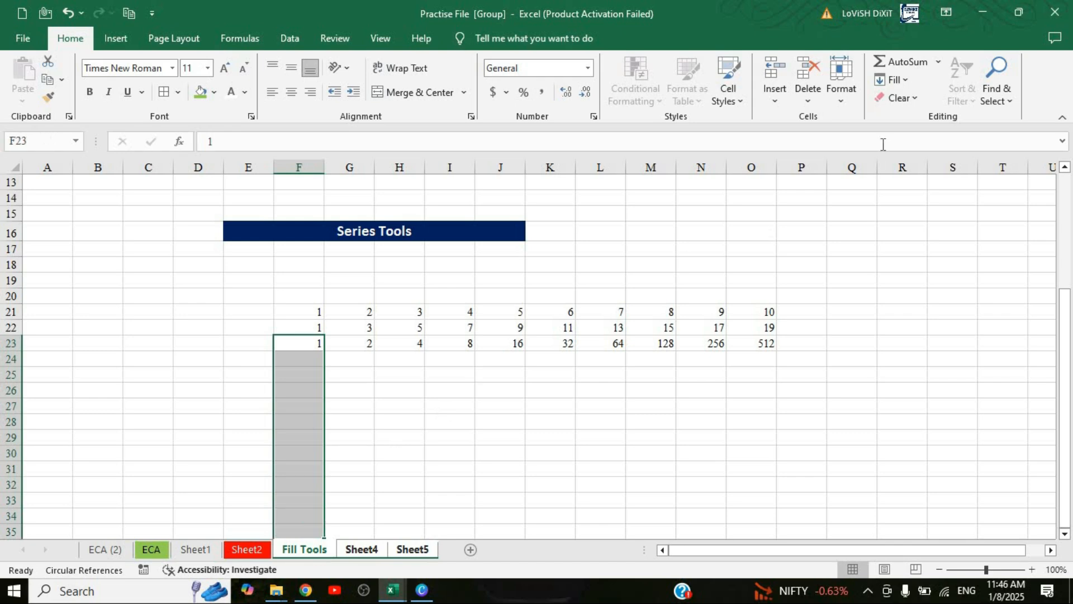
pyautogui.click(893, 80)
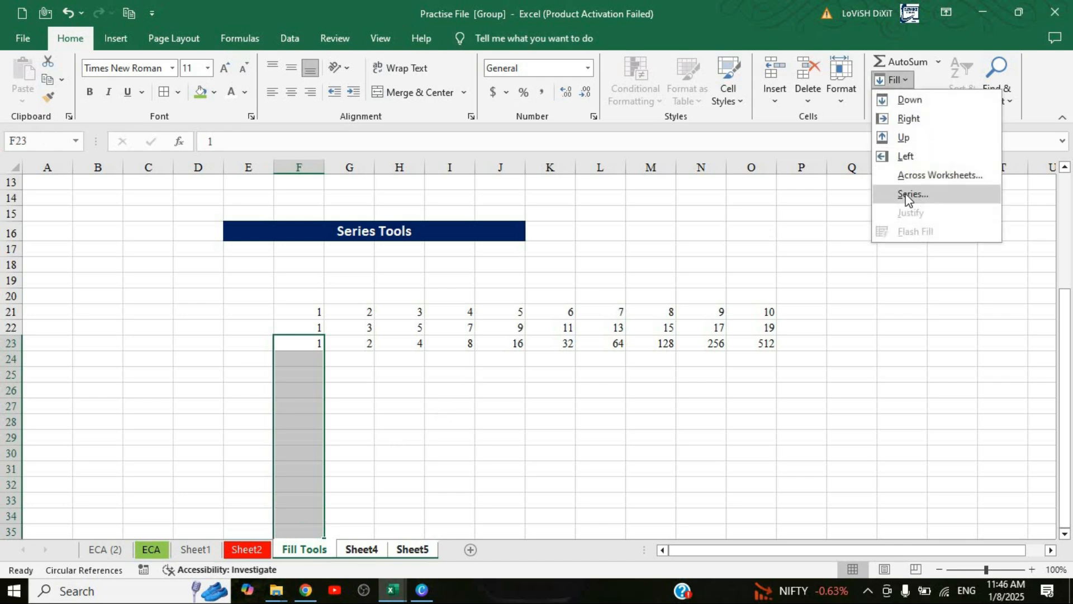
pyautogui.click(907, 195)
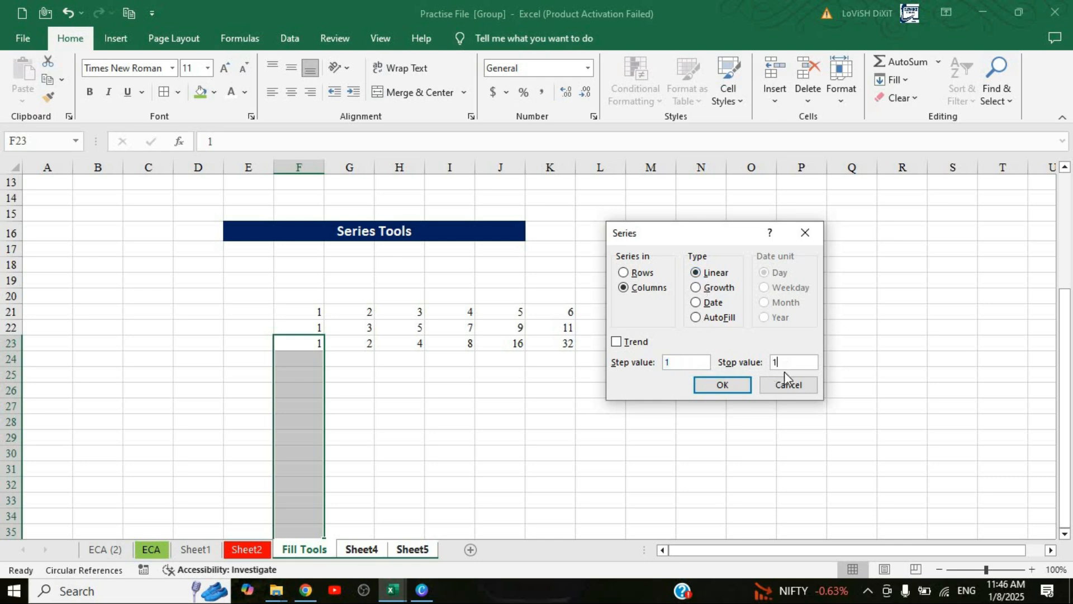
pyautogui.write('0')
pyautogui.click(723, 386)
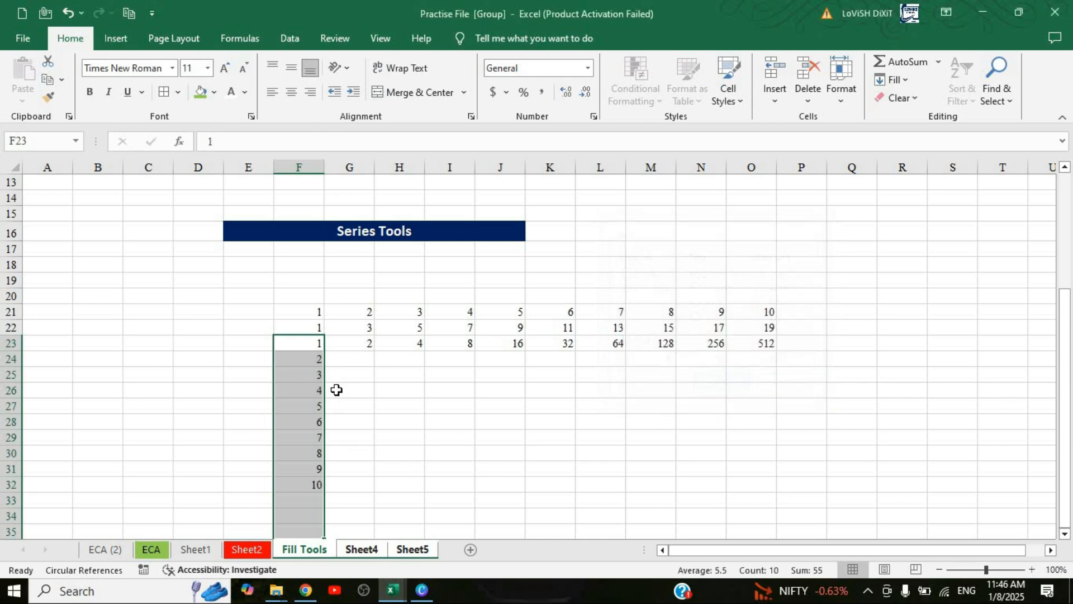
pyautogui.scroll(-2, 312, 247)
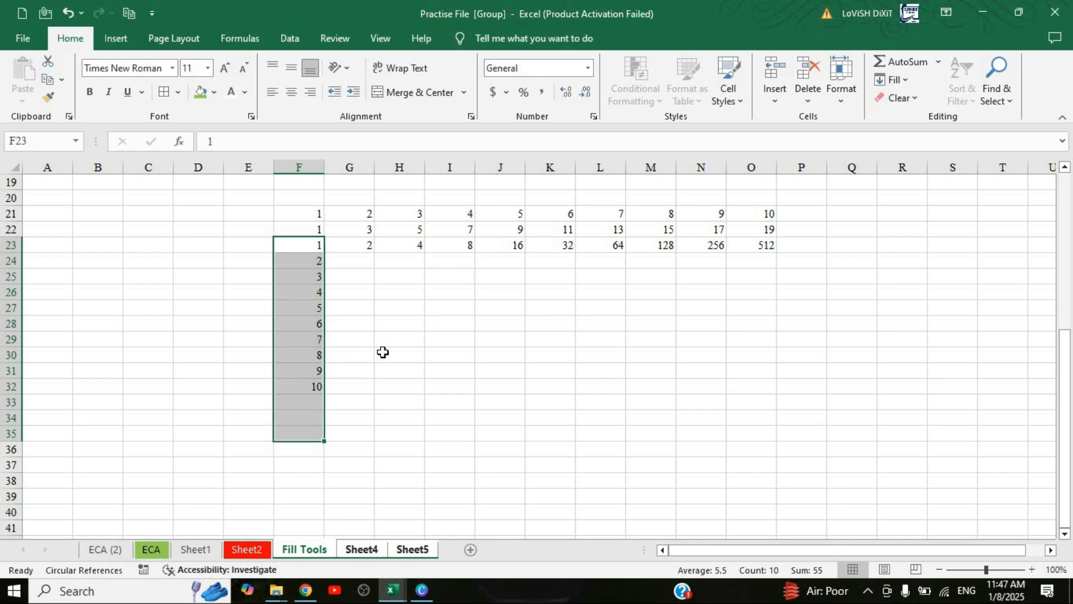
pyautogui.click(904, 79)
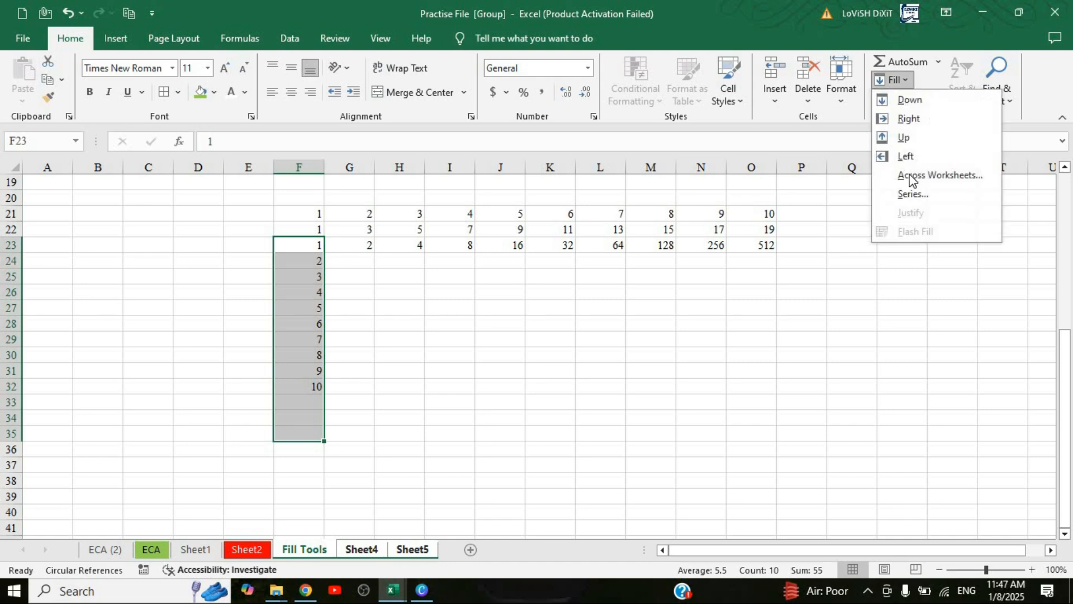
pyautogui.click(905, 195)
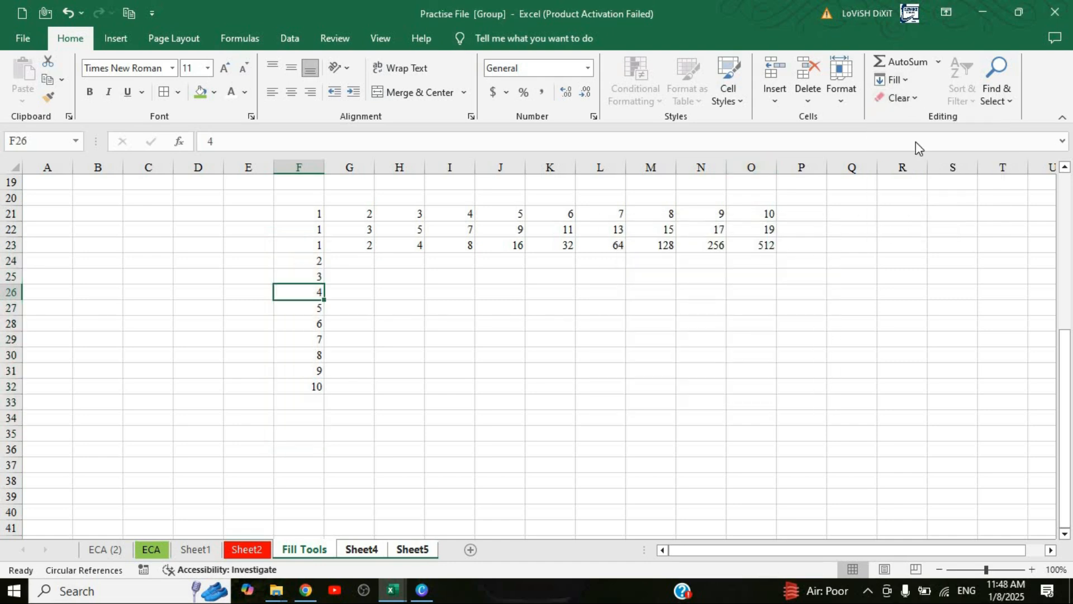
pyautogui.click(894, 79)
pyautogui.click(906, 192)
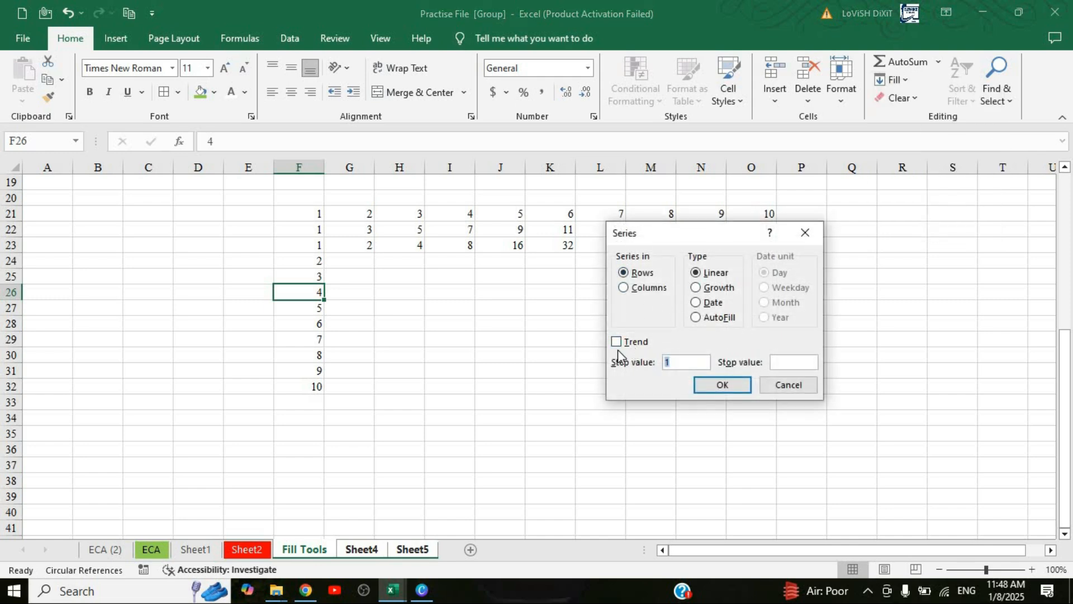
pyautogui.click(809, 235)
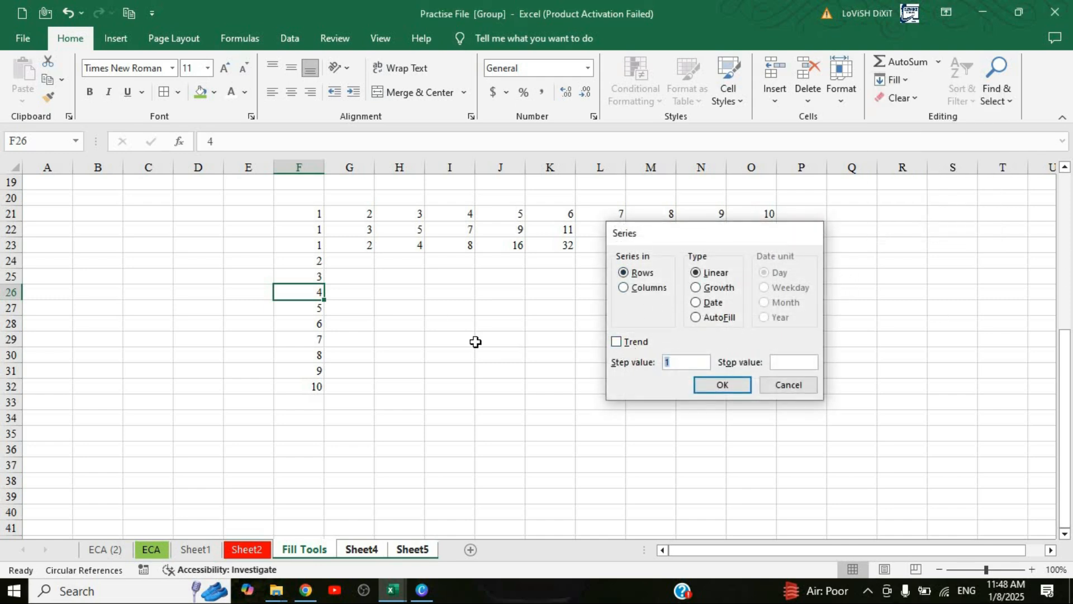
# Enter the start value 1 in I25 and the end value 12 in I36.
pyautogui.click(453, 278)
pyautogui.write('1')
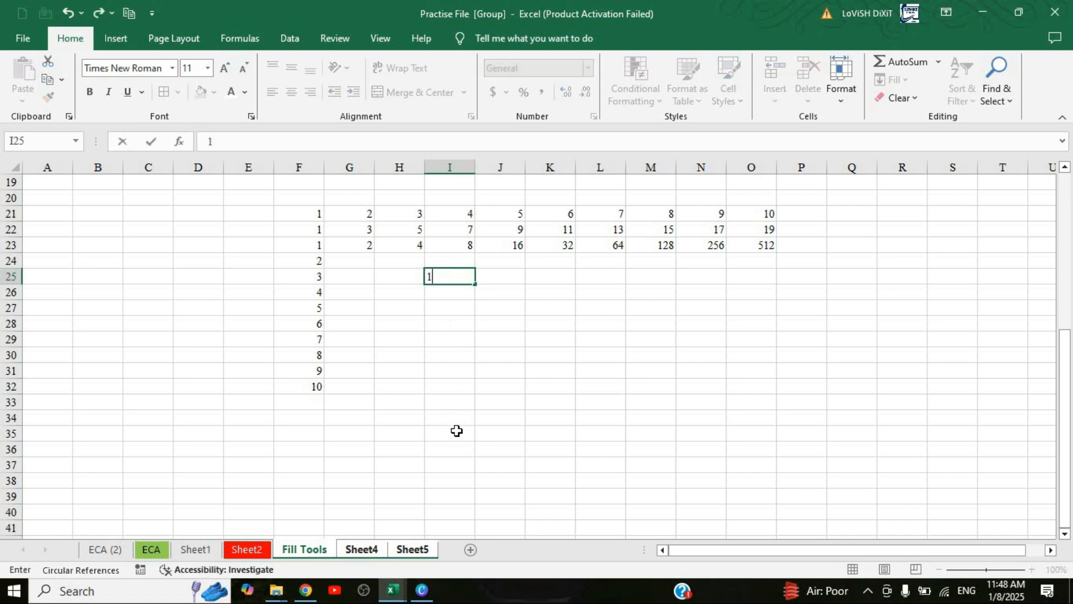
pyautogui.click(459, 451)
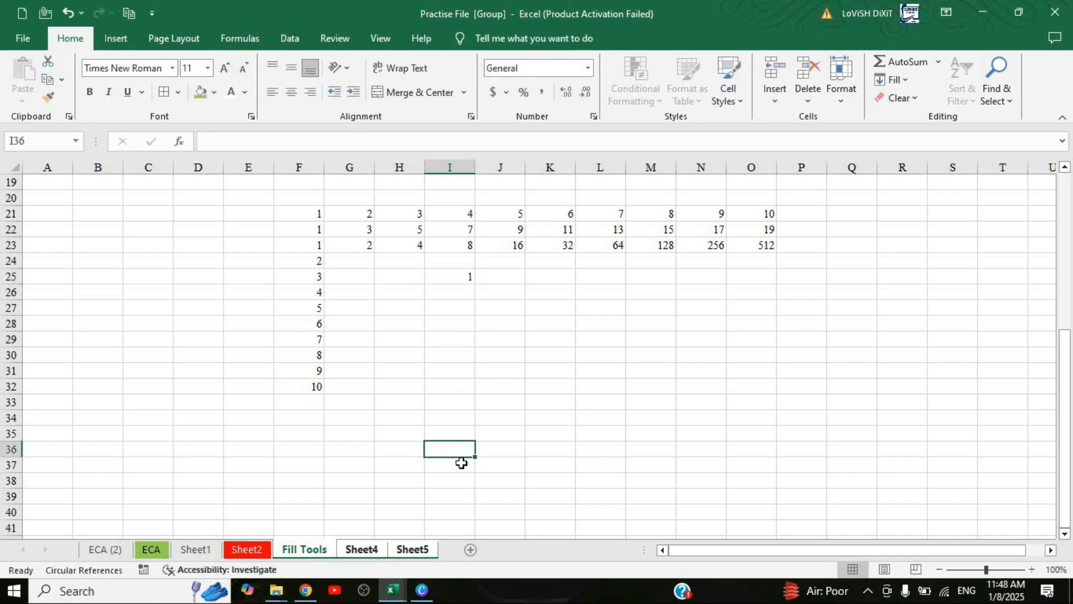
pyautogui.write('12')
pyautogui.click(512, 399)
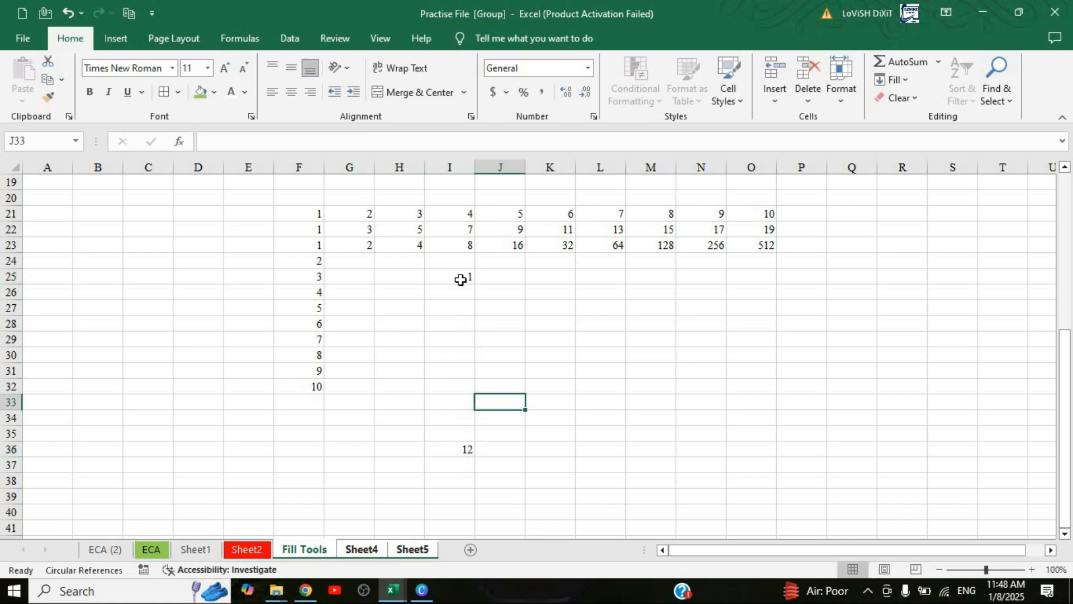
# Fill I25:I36 with a linear column series using the Trend option.
pyautogui.moveTo(460, 276); pyautogui.dragTo(479, 447)
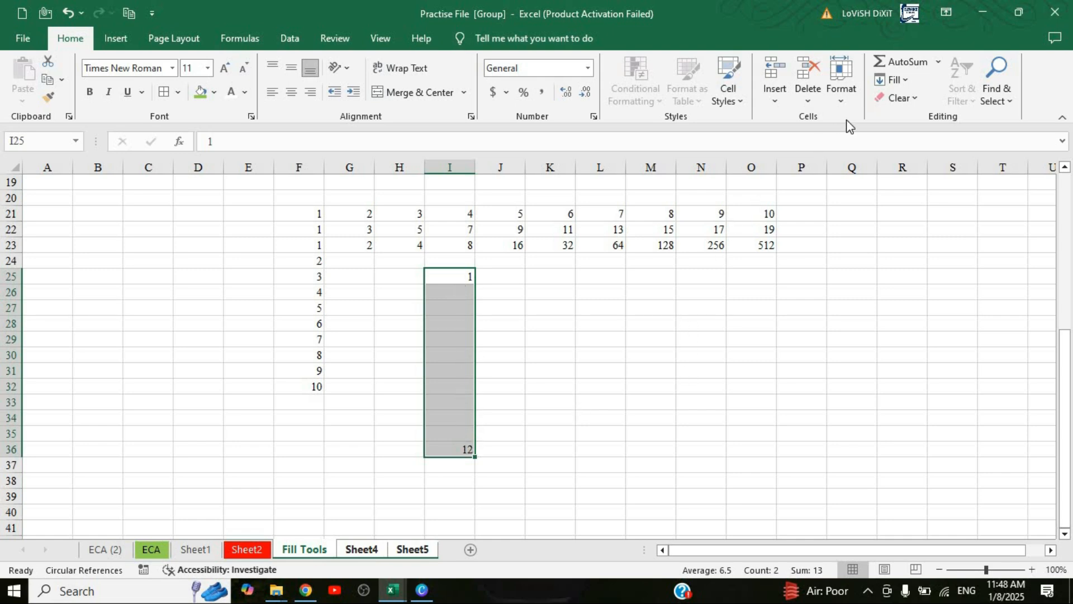
pyautogui.click(908, 82)
pyautogui.click(650, 327)
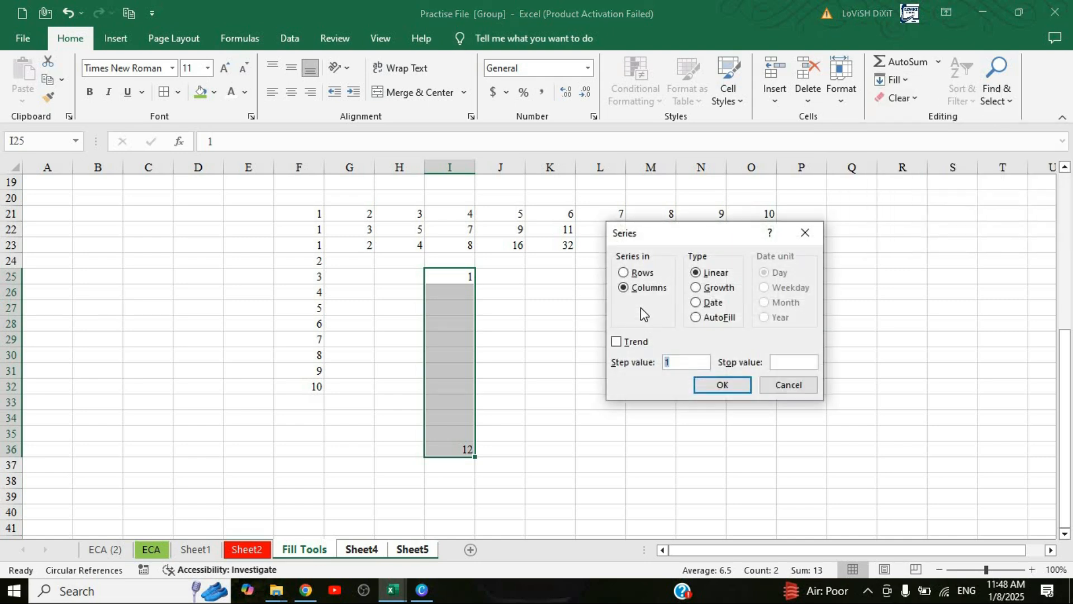
pyautogui.click(617, 341)
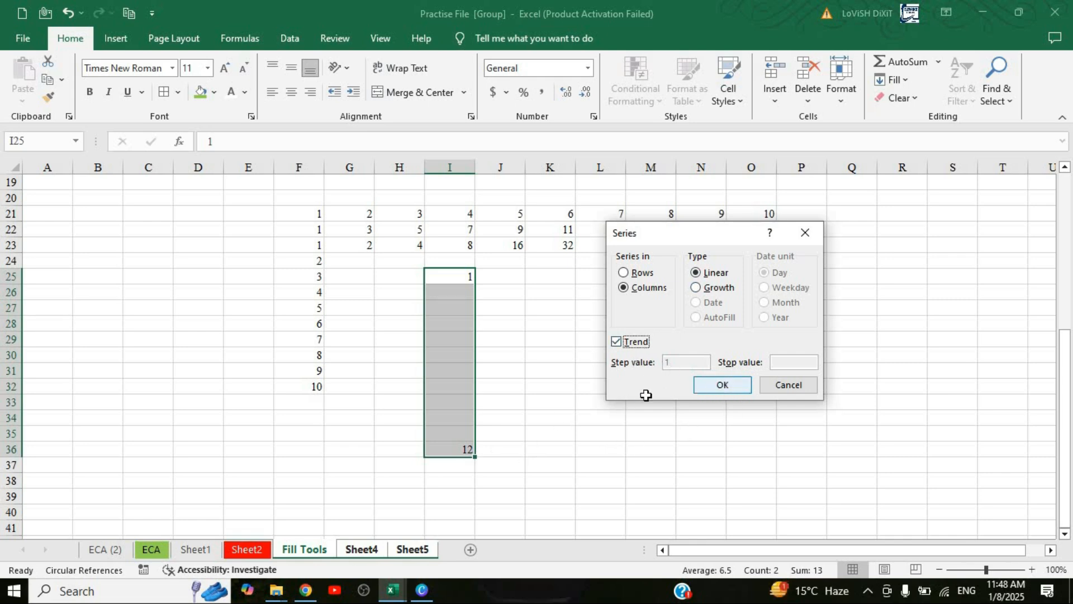
pyautogui.press('Return')
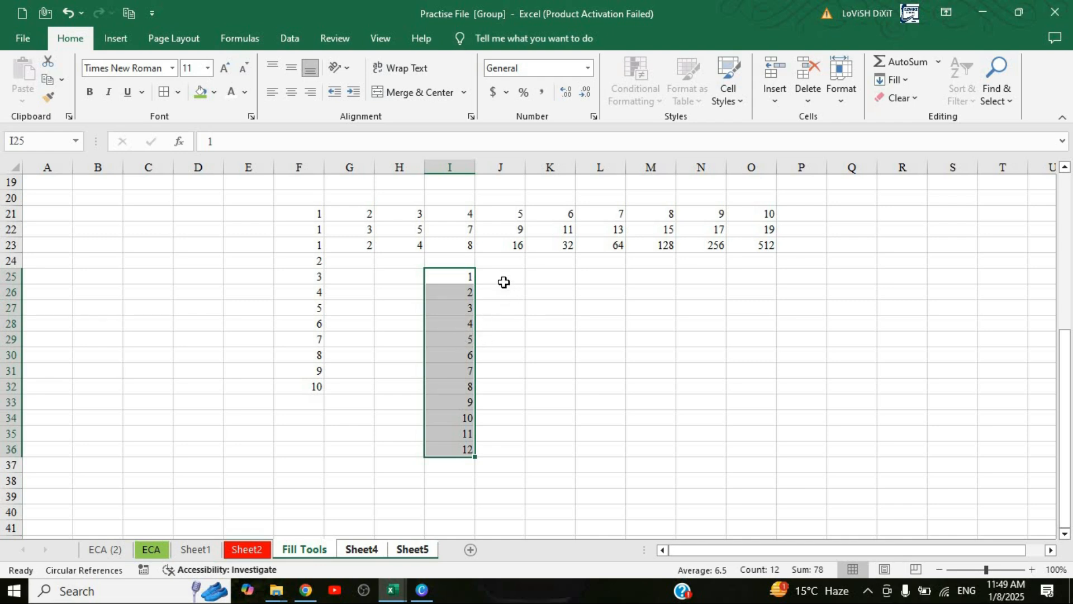
# Enter the start value 1 in J25 and the end value 10 in J36.
pyautogui.click(505, 279)
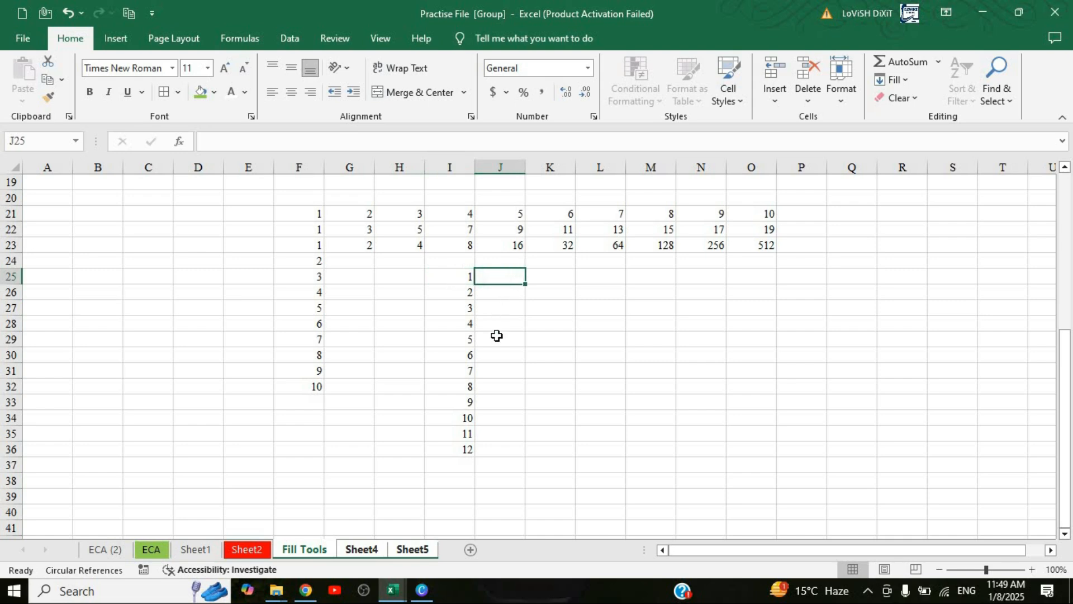
pyautogui.write('1')
pyautogui.click(521, 454)
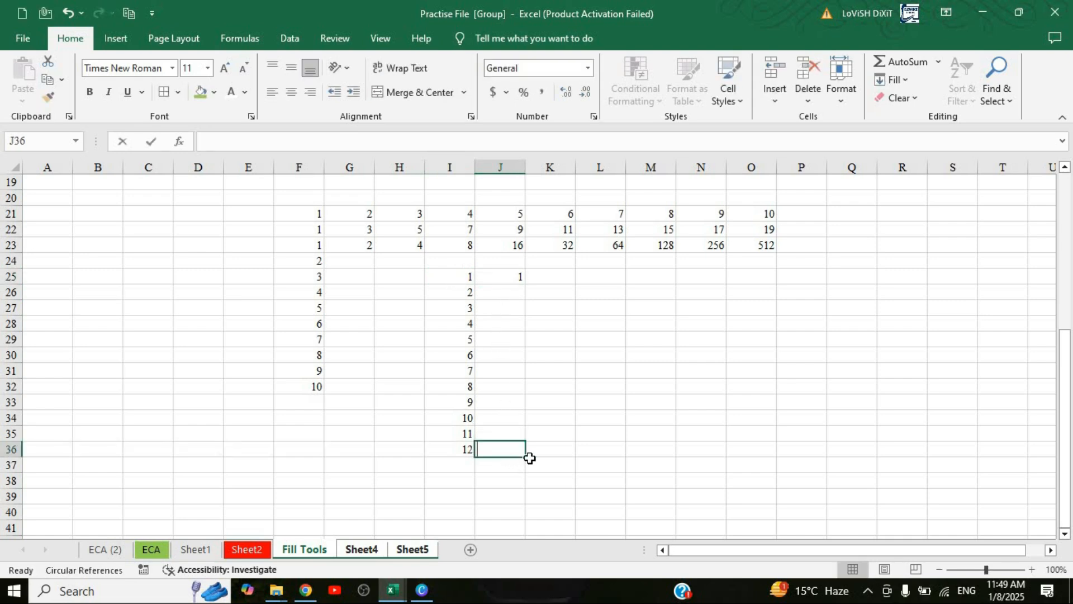
pyautogui.write('10')
pyautogui.click(532, 373)
# Fill J25:J36 with a linear column series using the Trend option.
pyautogui.moveTo(503, 276); pyautogui.dragTo(515, 449)
pyautogui.click(892, 79)
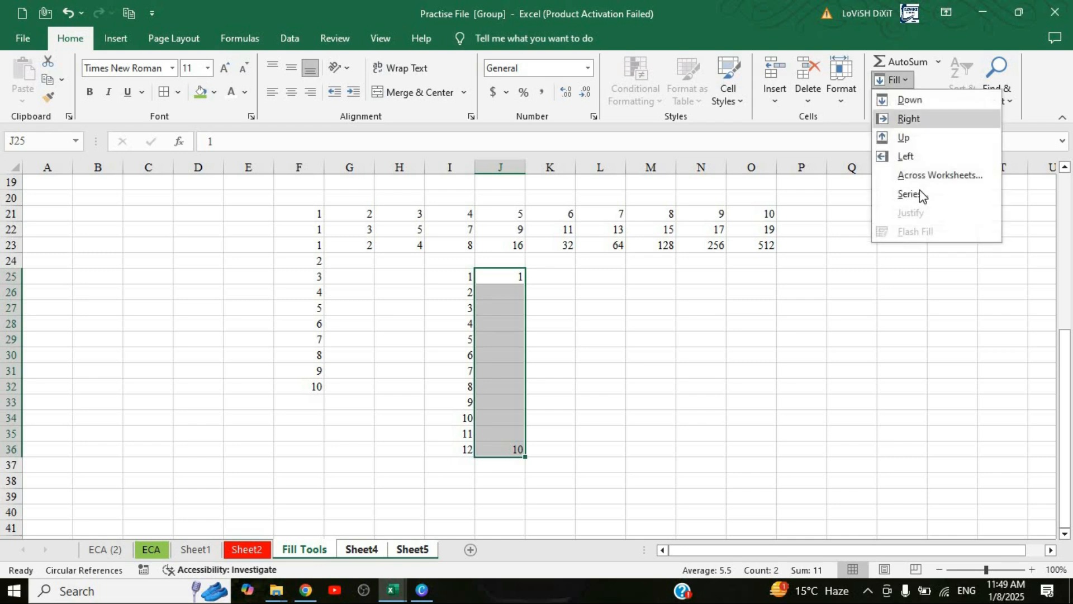
pyautogui.press('Return')
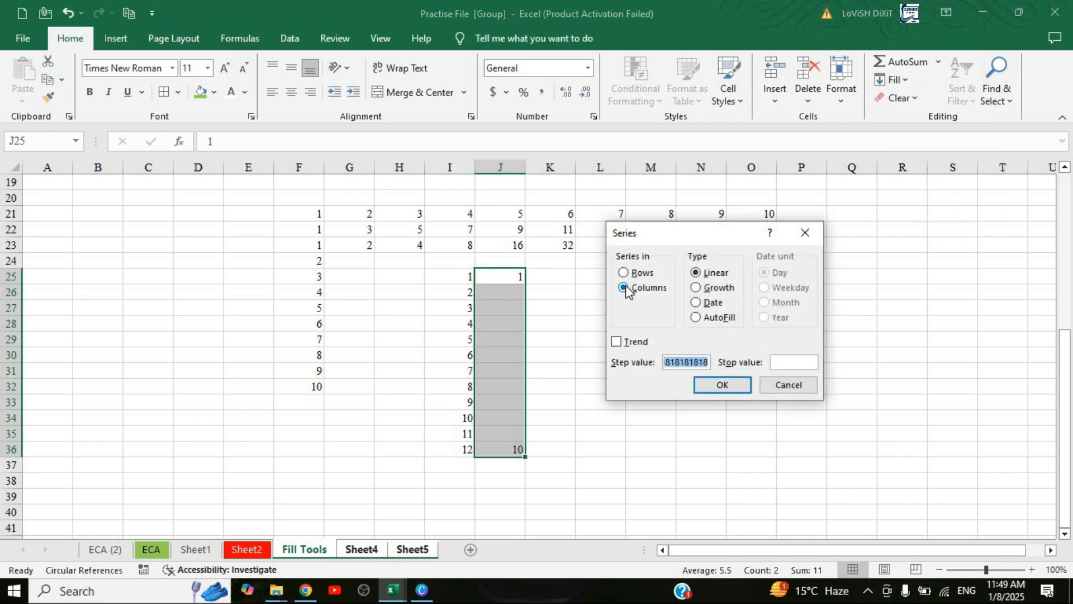
pyautogui.click(627, 288)
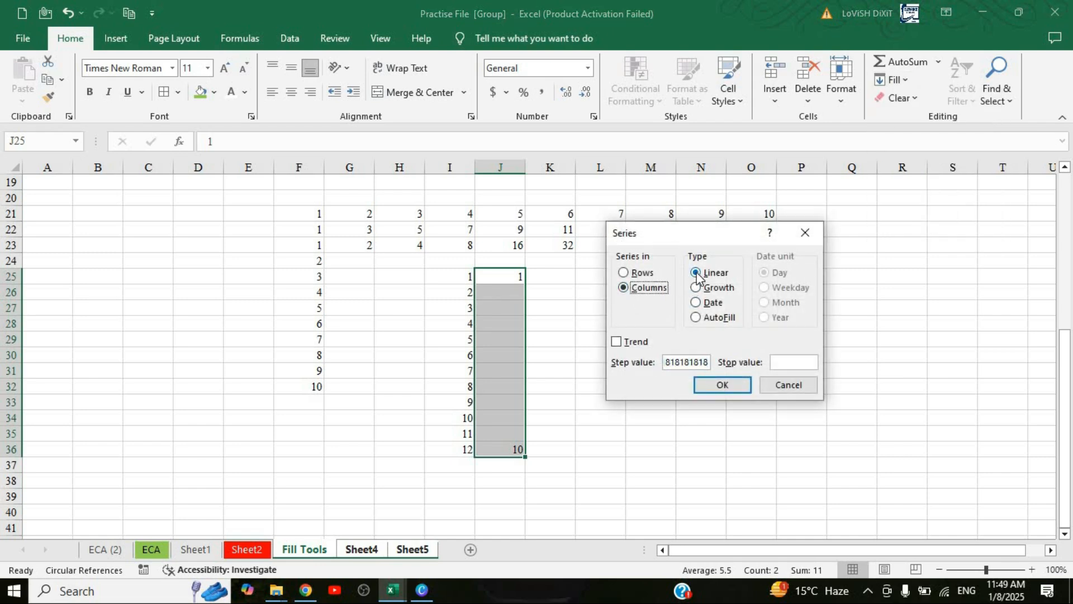
pyautogui.click(617, 341)
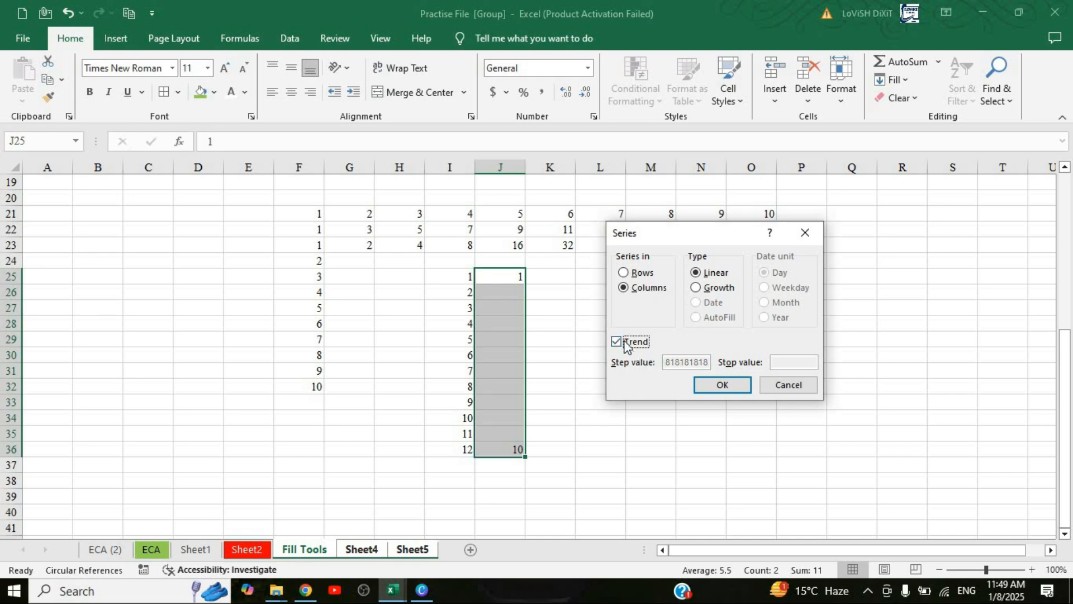
pyautogui.click(722, 385)
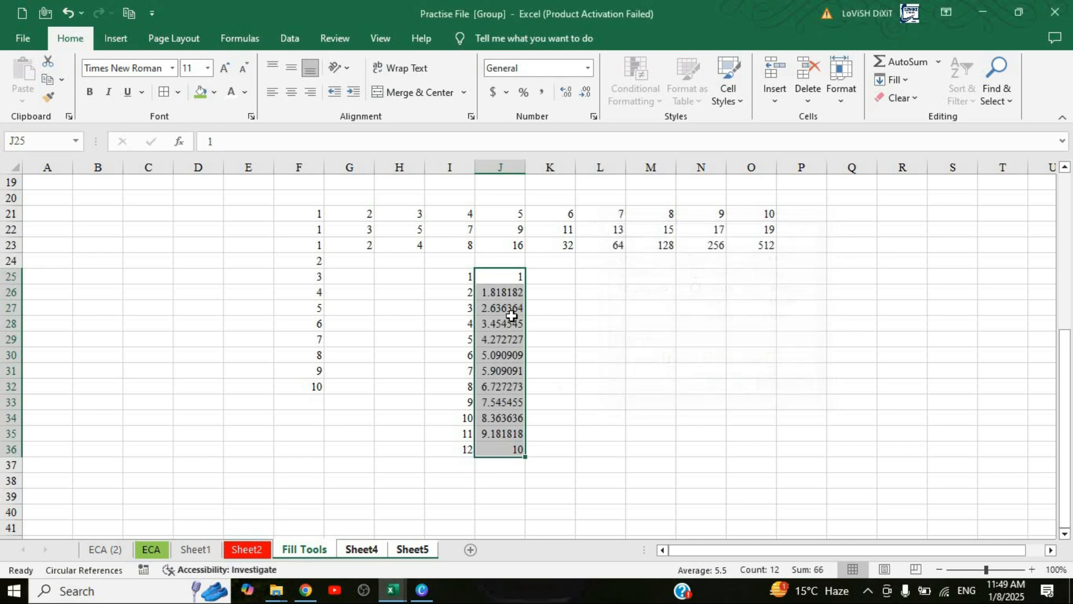
# Enter the formula =J27-J26 in K27 to calculate the step between consecutive values of the linear trend series.
pyautogui.click(546, 309)
pyautogui.write('=')
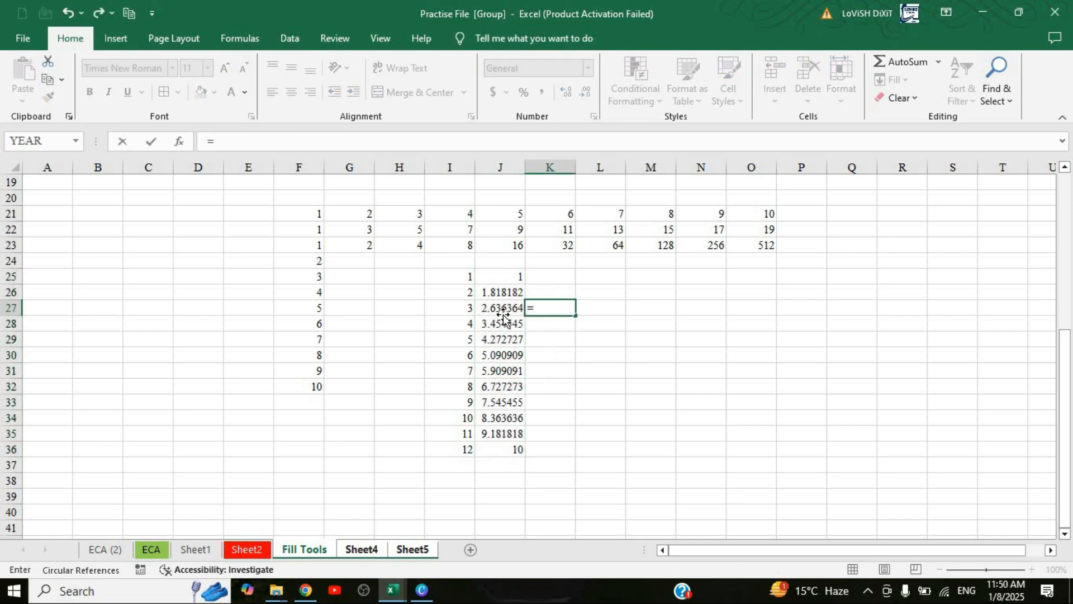
pyautogui.click(500, 308)
pyautogui.write('-')
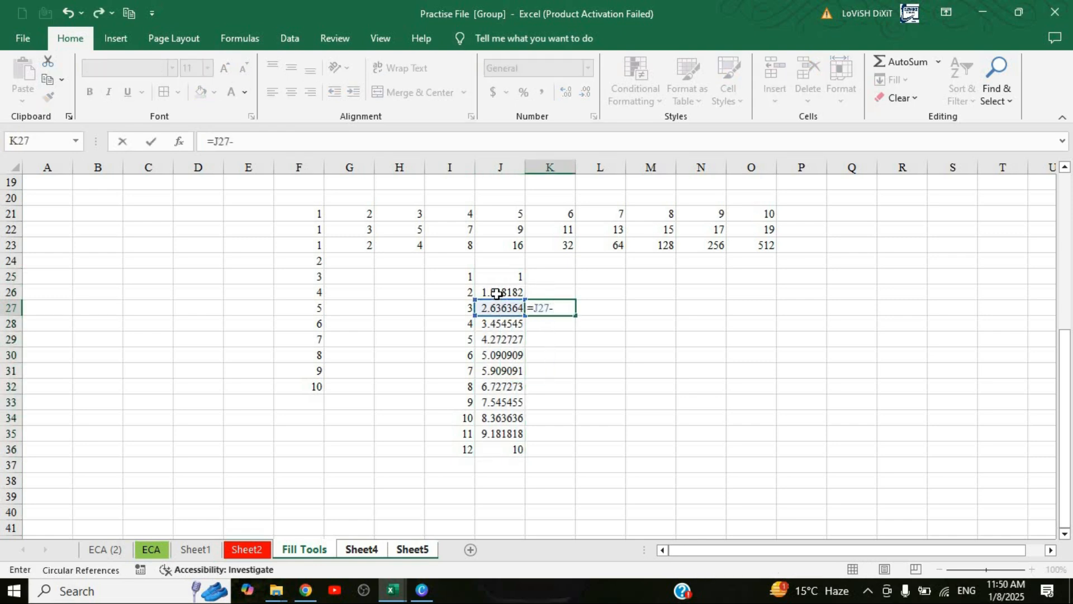
pyautogui.click(496, 293)
pyautogui.press('Return')
pyautogui.click(539, 308)
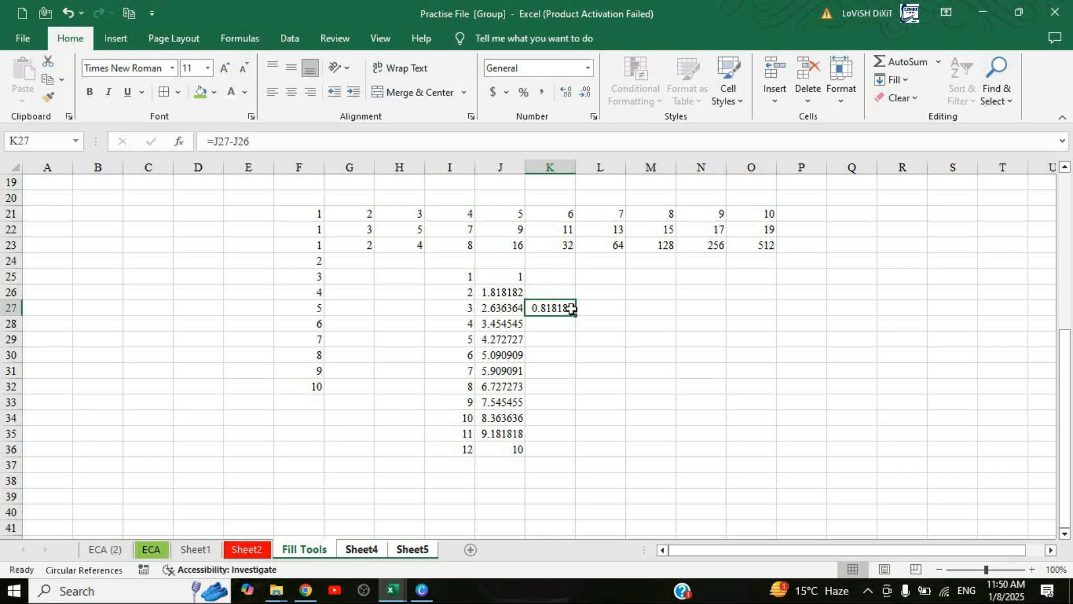
# Enter the start value 1 in L25 and the end value 10 in L36.
pyautogui.click(607, 276)
pyautogui.write('1')
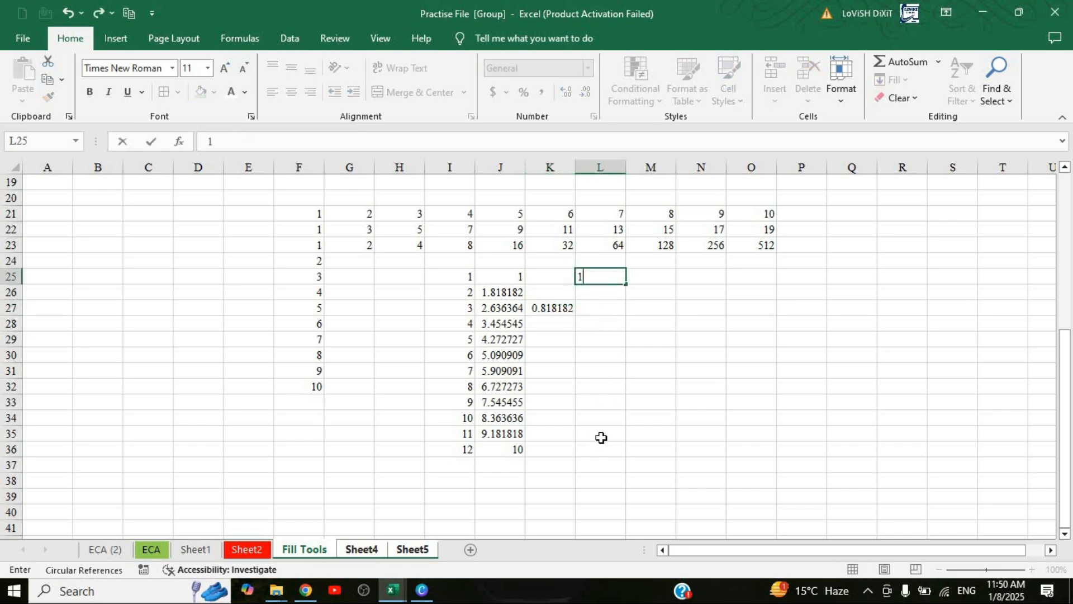
pyautogui.click(608, 451)
pyautogui.write('10')
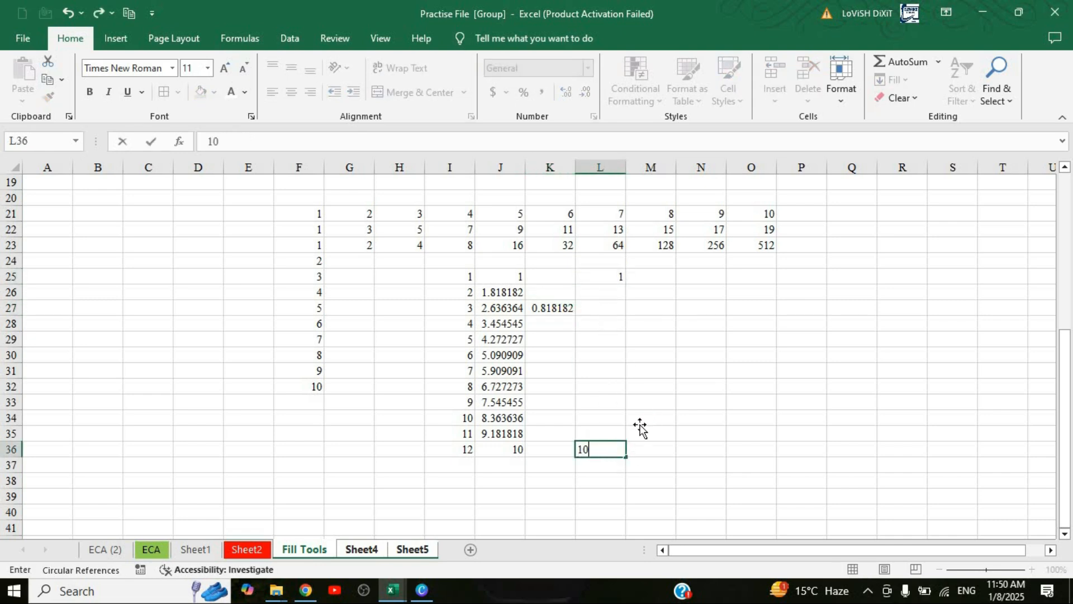
# Fill L25:L36 with a growth column series using the Trend option.
pyautogui.moveTo(601, 277); pyautogui.dragTo(599, 452)
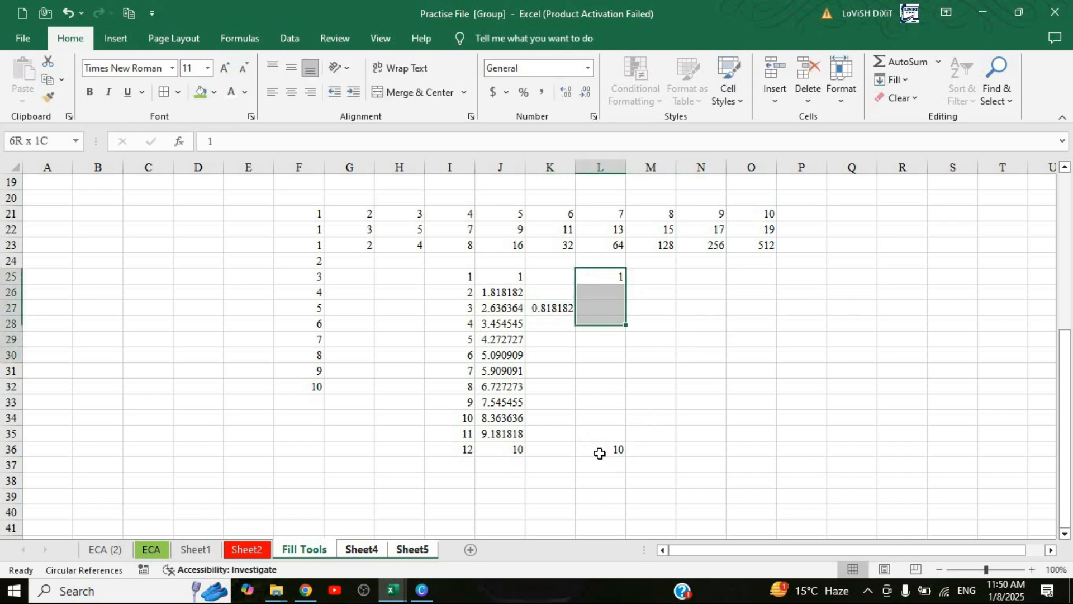
pyautogui.click(891, 80)
pyautogui.click(913, 185)
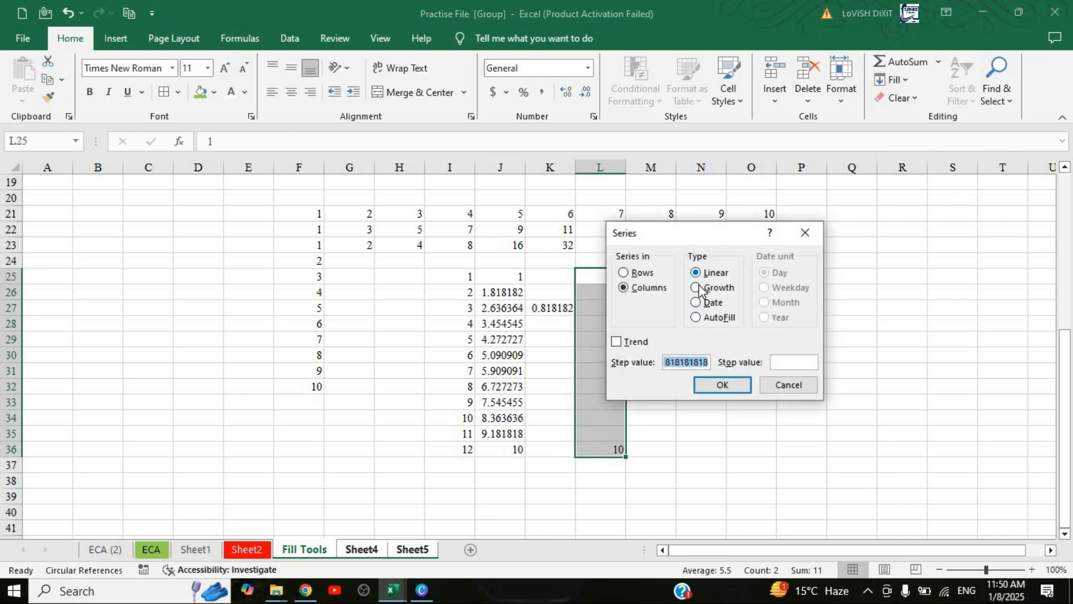
pyautogui.click(695, 288)
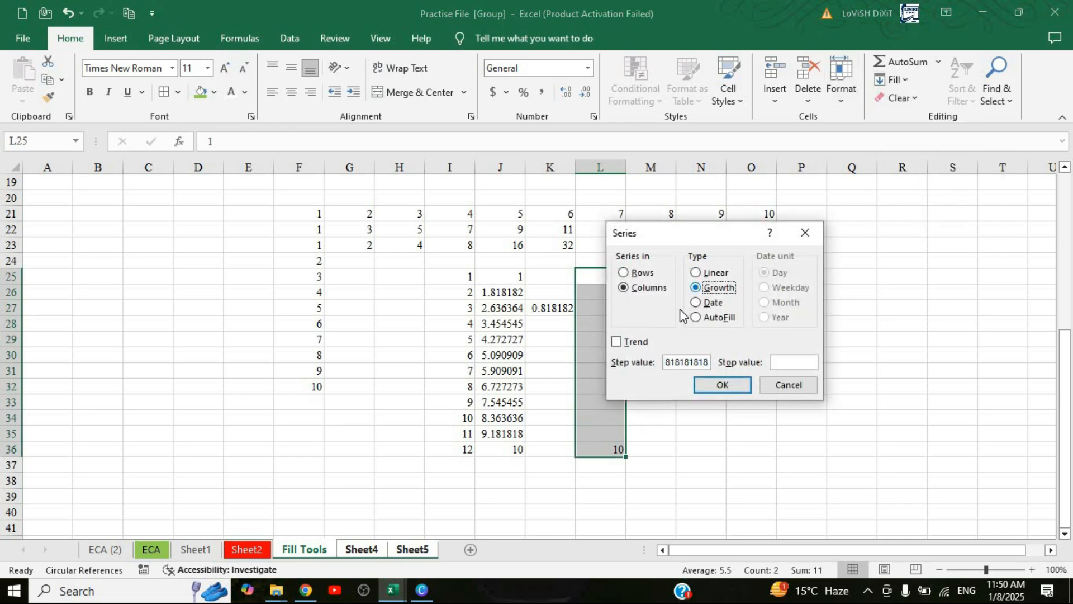
pyautogui.click(616, 342)
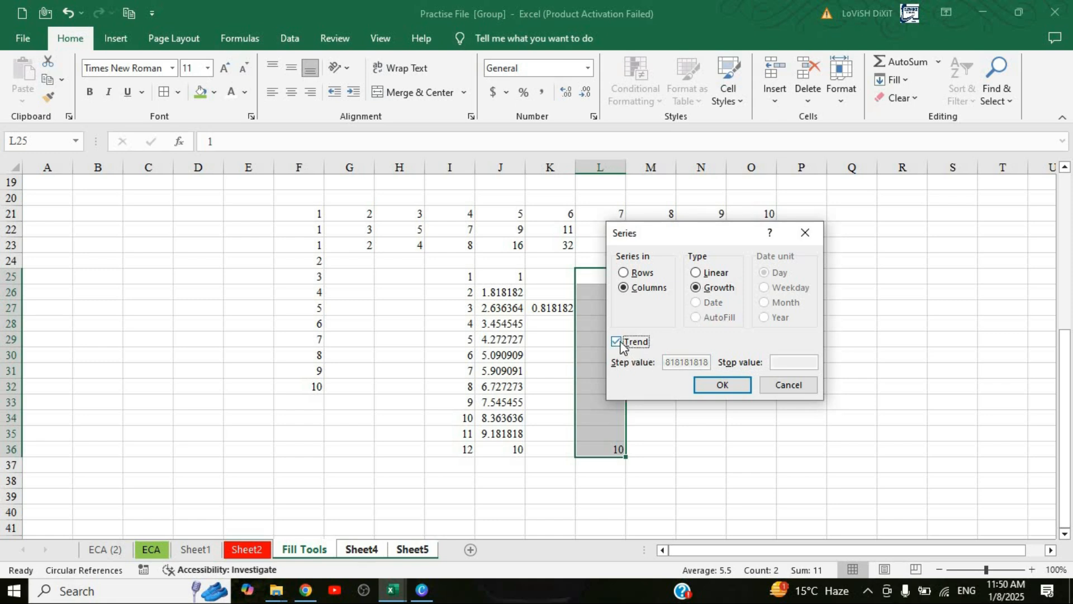
pyautogui.click(722, 384)
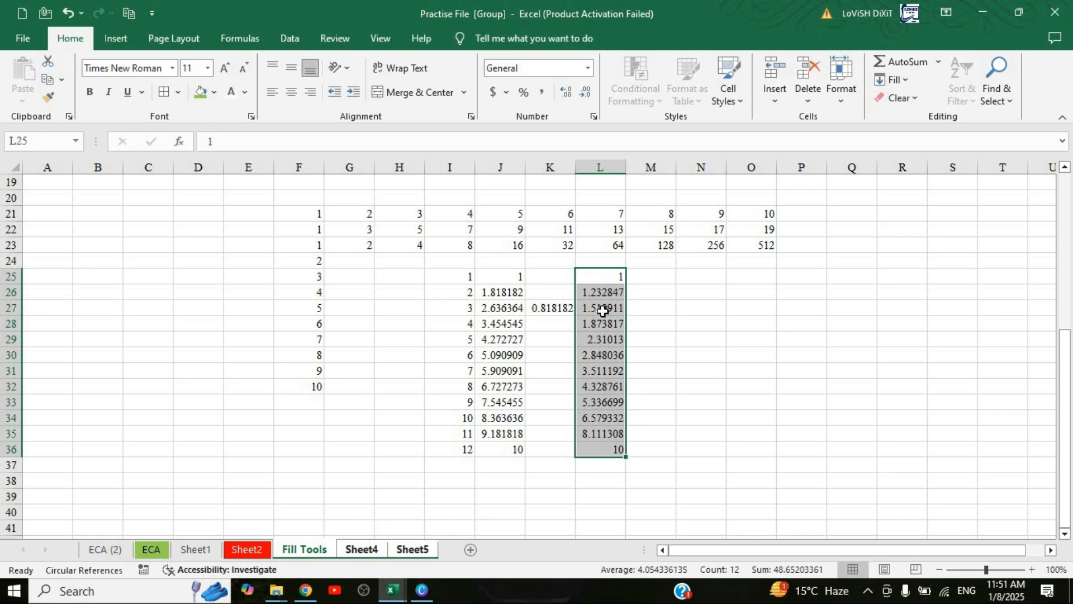
# Enter the formula =L27/L26 in M27 to calculate the growth series' multiplication factor.
pyautogui.click(644, 299)
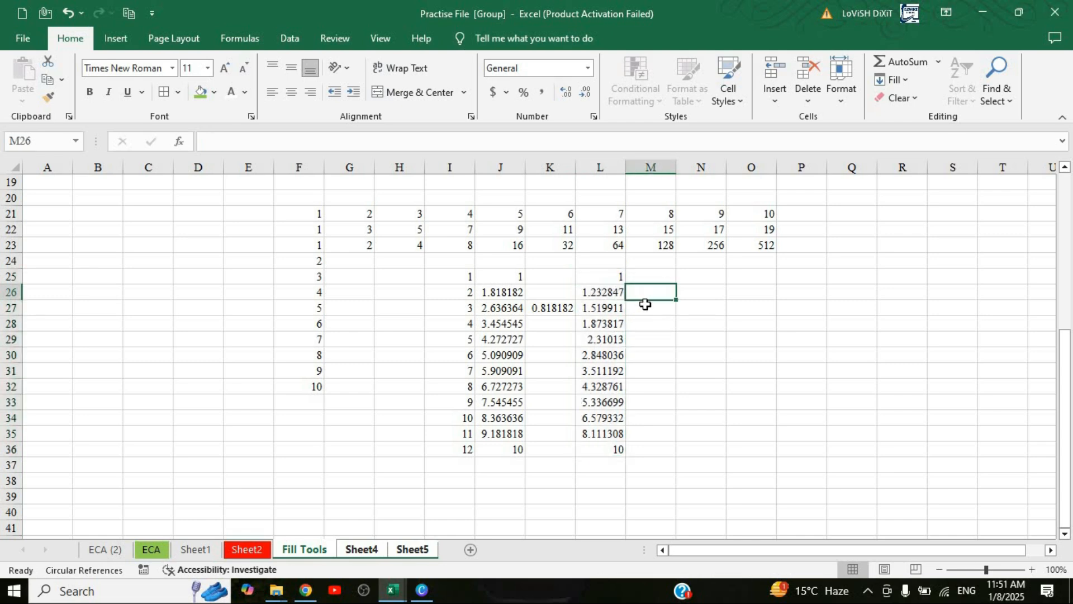
pyautogui.click(647, 304)
pyautogui.write('=')
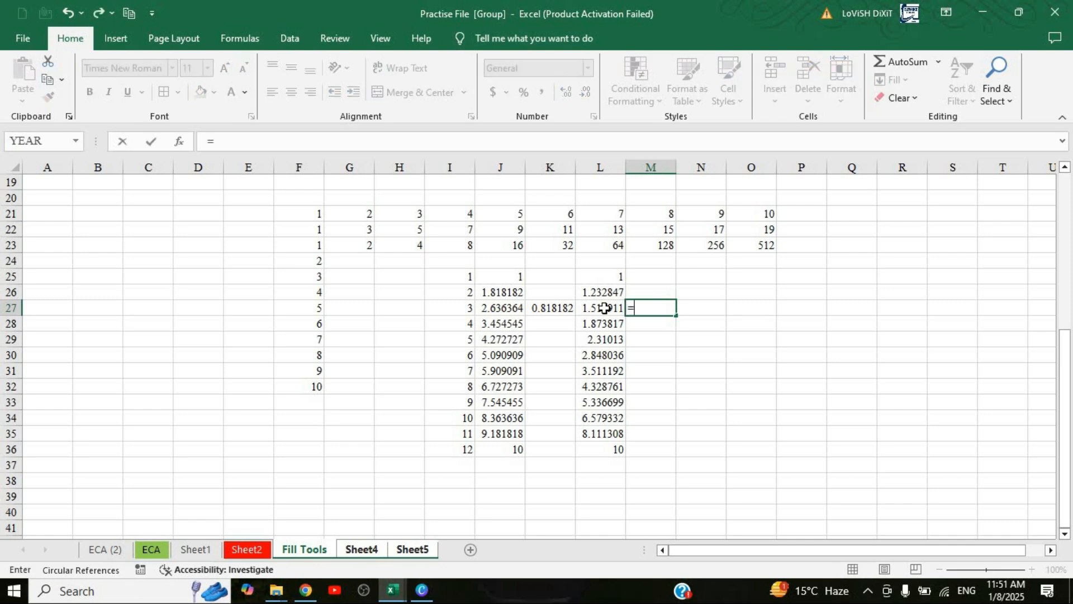
pyautogui.click(608, 307)
pyautogui.write('/')
pyautogui.click(608, 293)
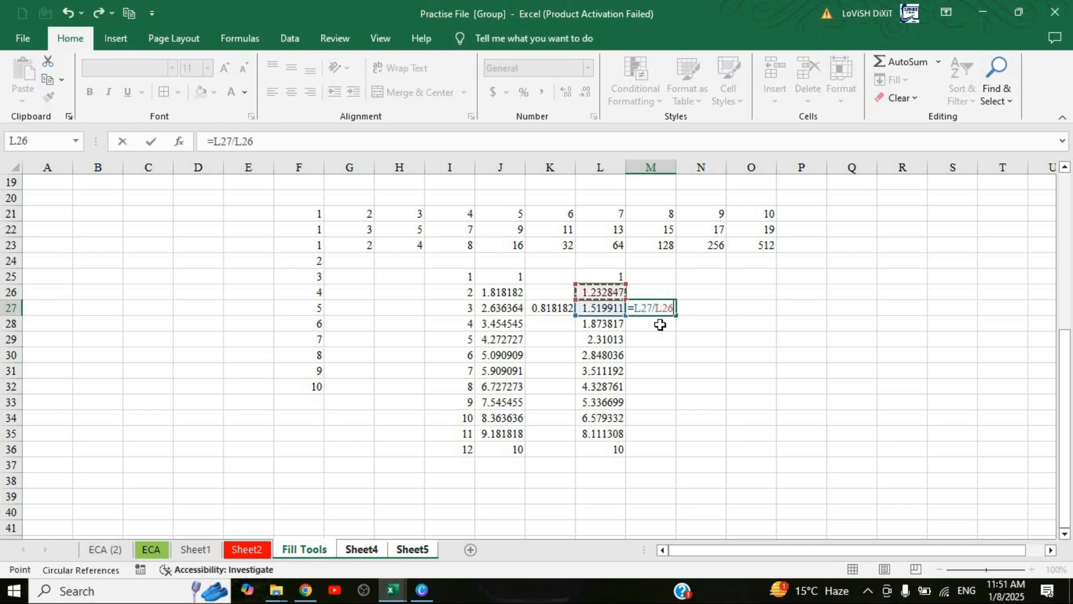
pyautogui.press('Return')
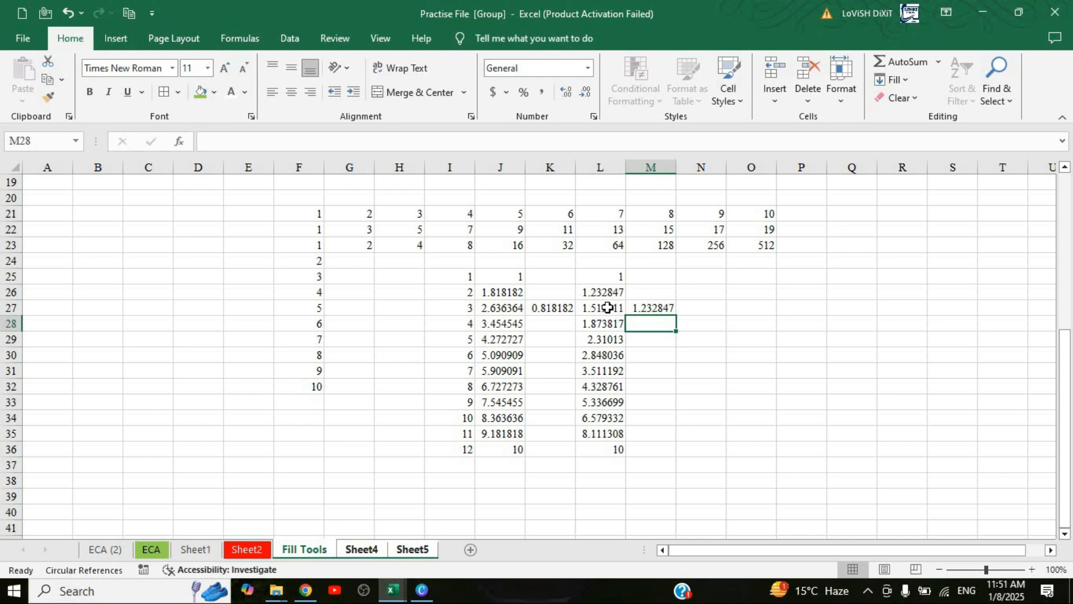
# Enter the formula =L26*M27 in N27 to check the growth factor against the series.
pyautogui.click(693, 307)
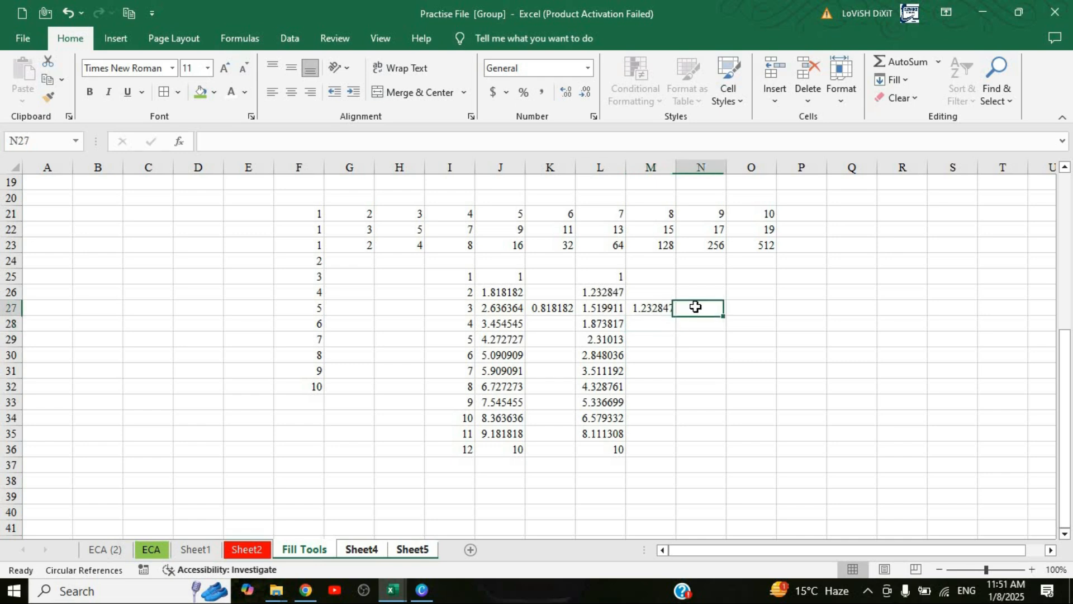
pyautogui.click(608, 290)
pyautogui.write('*')
pyautogui.click(650, 306)
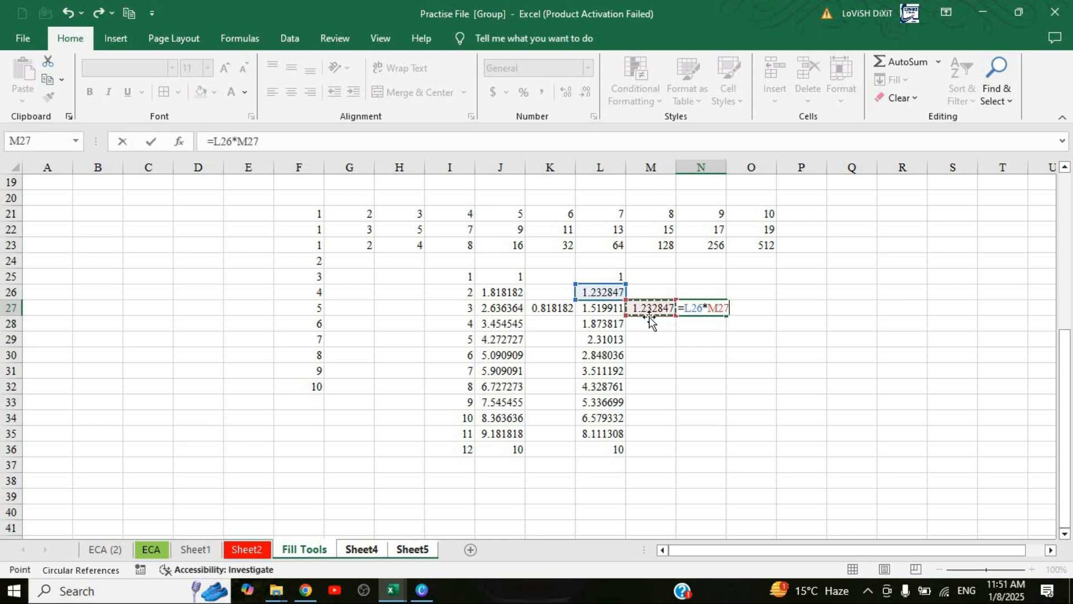
pyautogui.press('Return')
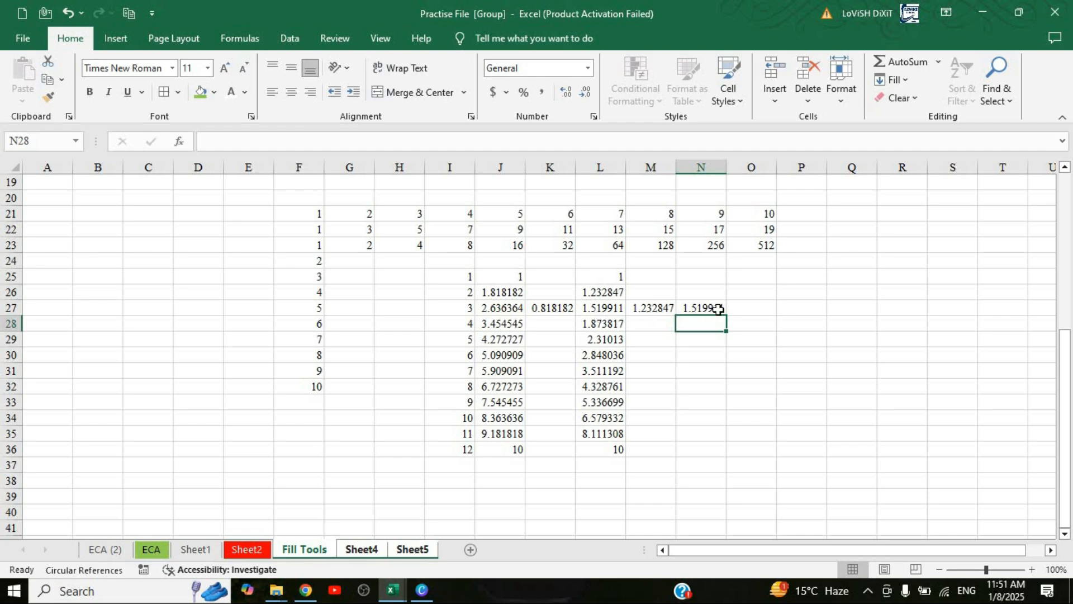
pyautogui.click(894, 80)
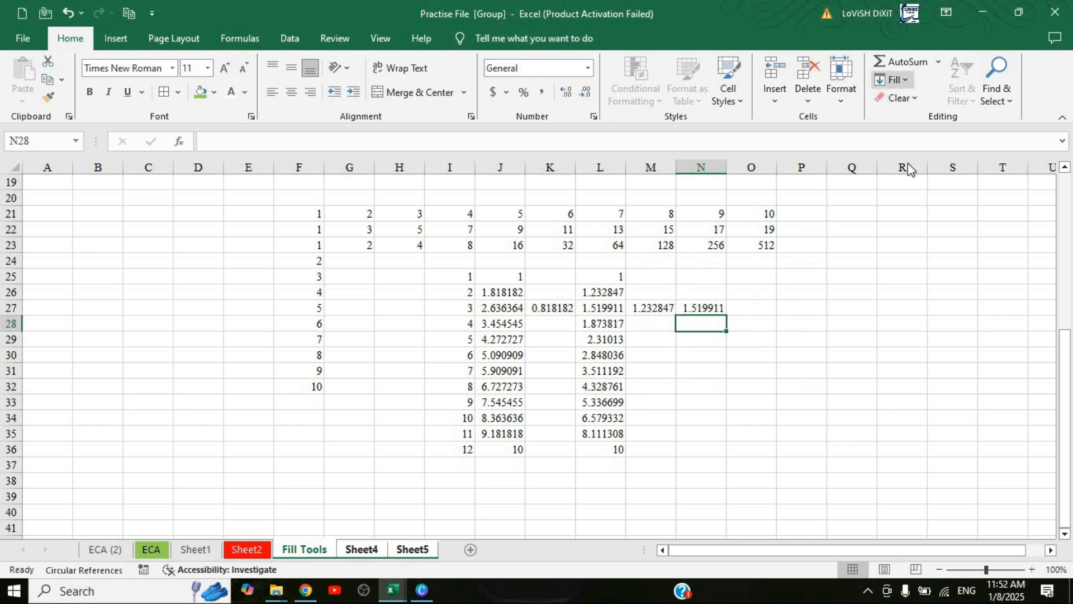
pyautogui.click(911, 194)
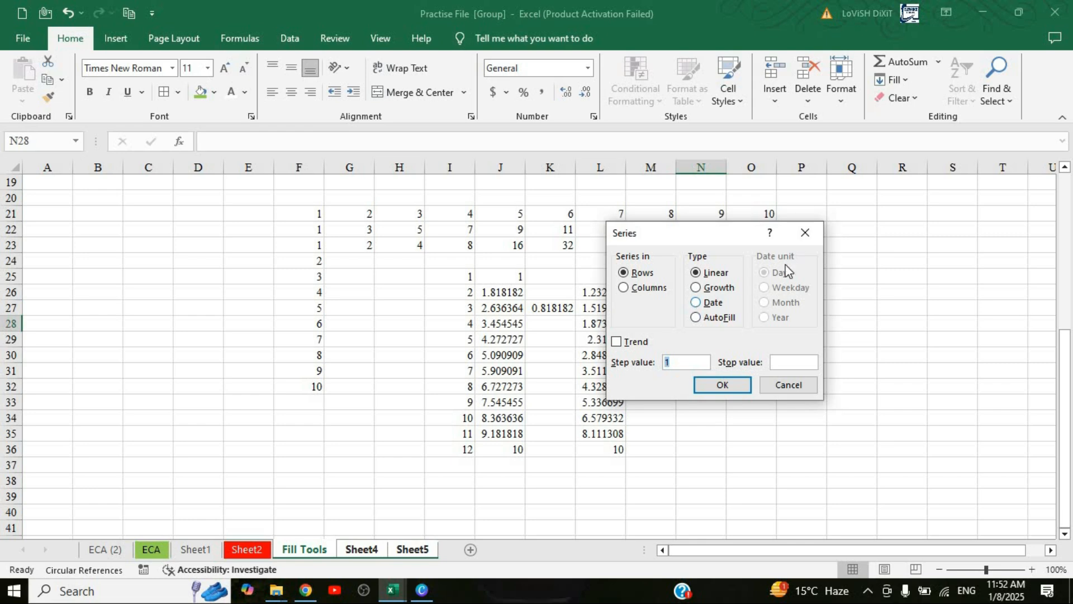
pyautogui.click(805, 233)
# Enter the current date, 1/8/2025, in the empty cell G43 below the number series.
pyautogui.scroll(-4, 355, 370)
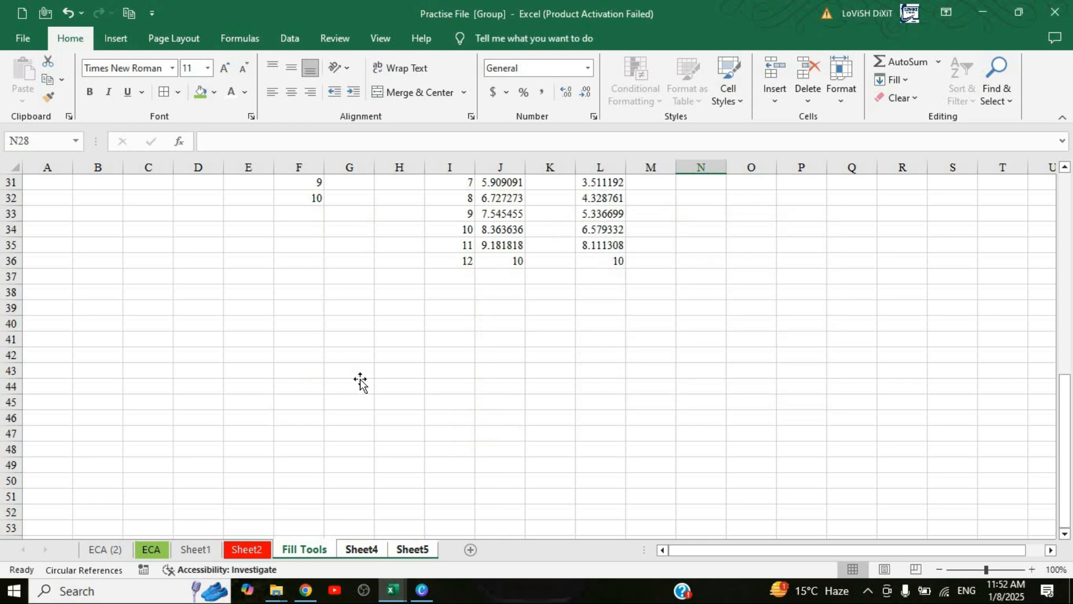
pyautogui.click(359, 374)
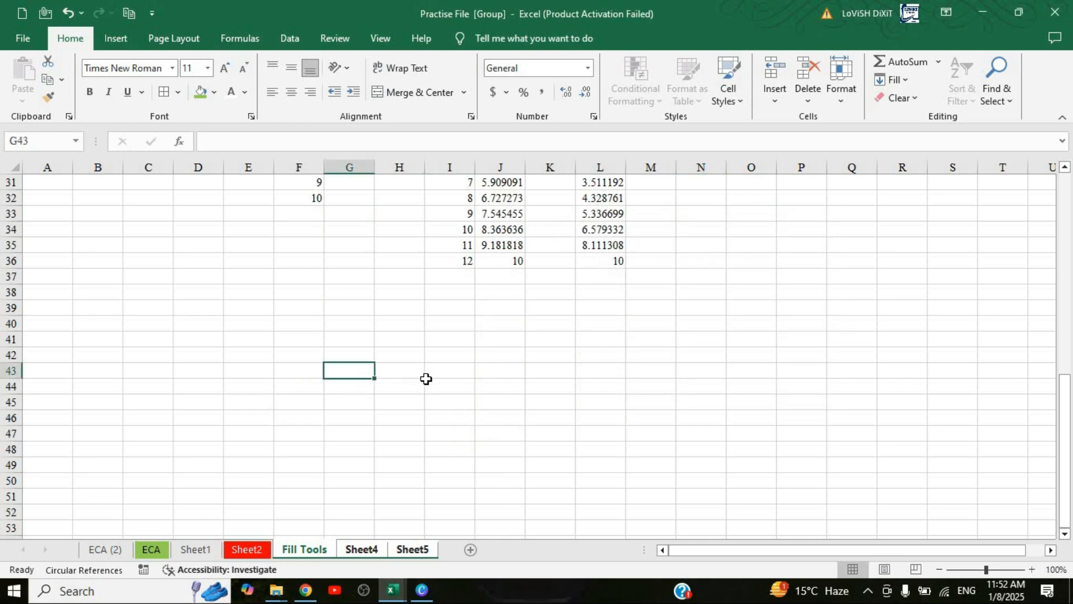
pyautogui.hotkey('ctrl', ';')
pyautogui.click(342, 371)
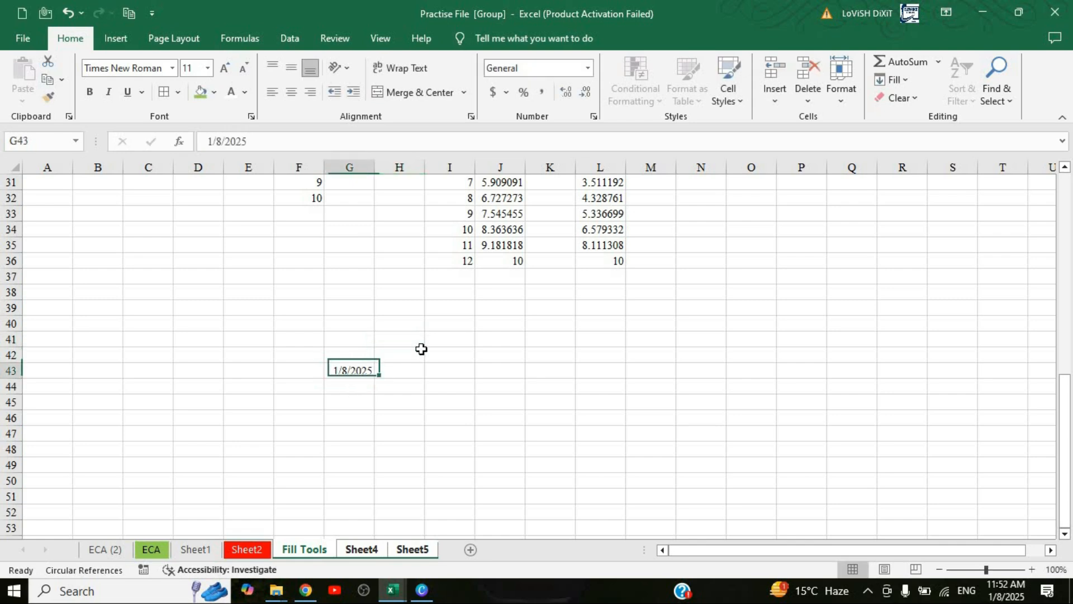
# Fill G43:G56 with a column date series by day, using a step value of 1.
pyautogui.scroll(-2, 383, 326)
pyautogui.moveTo(347, 275); pyautogui.dragTo(662, 246)
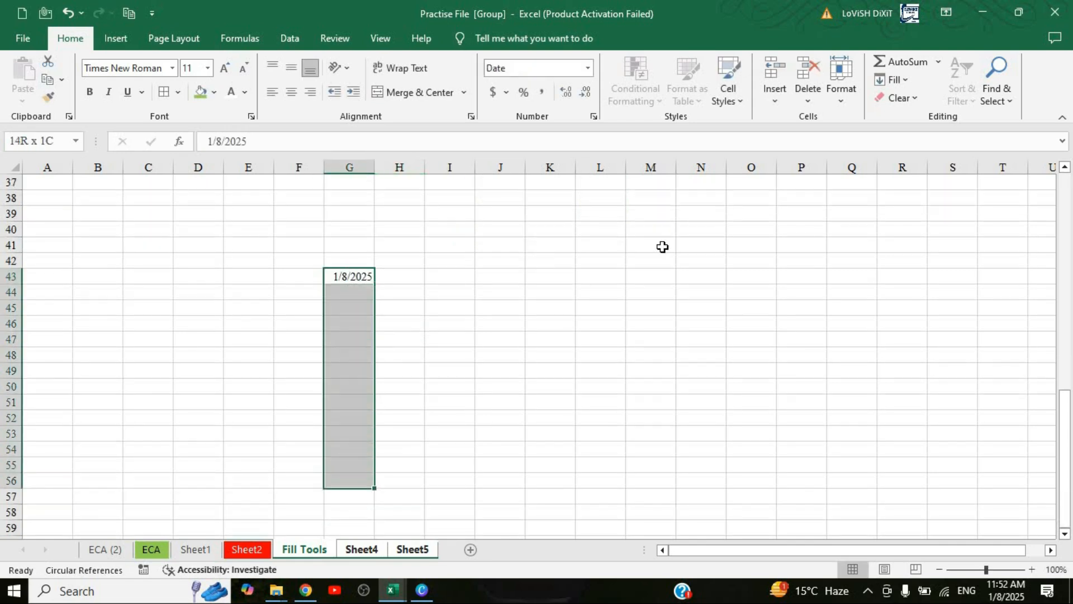
pyautogui.click(911, 192)
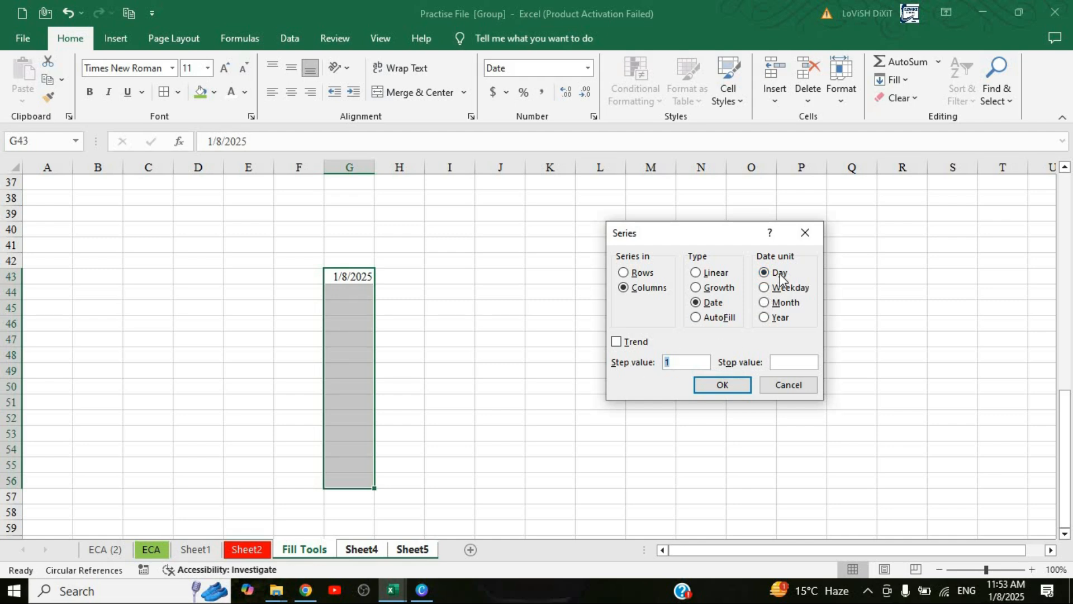
pyautogui.click(719, 385)
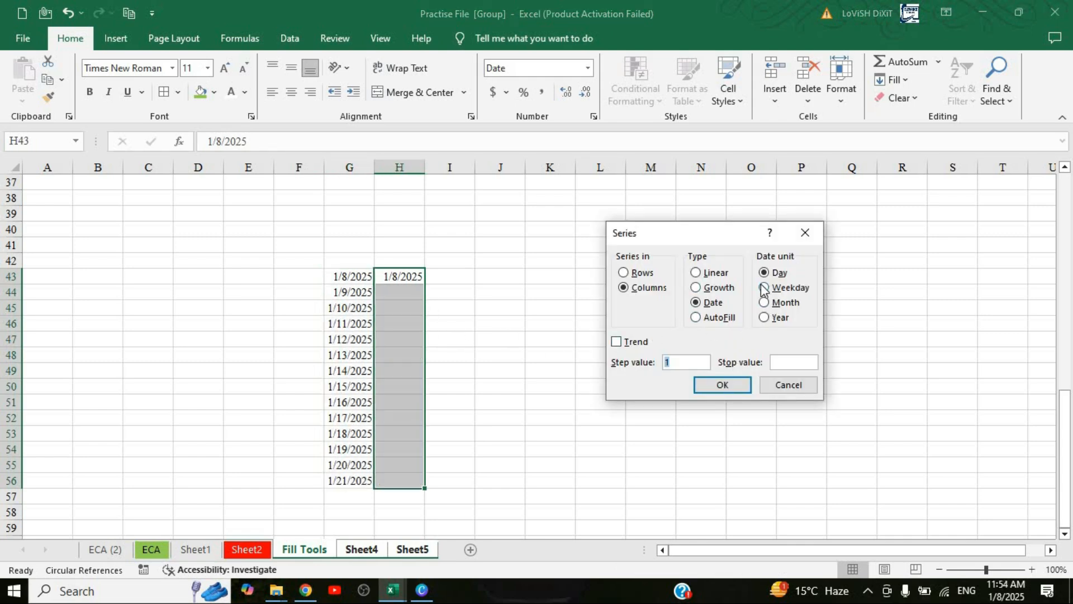
# Fill H43:H56 with a column date series by month, using a step value of 2.
pyautogui.click(764, 302)
pyautogui.moveTo(661, 363); pyautogui.dragTo(678, 362)
pyautogui.write('2')
pyautogui.click(722, 385)
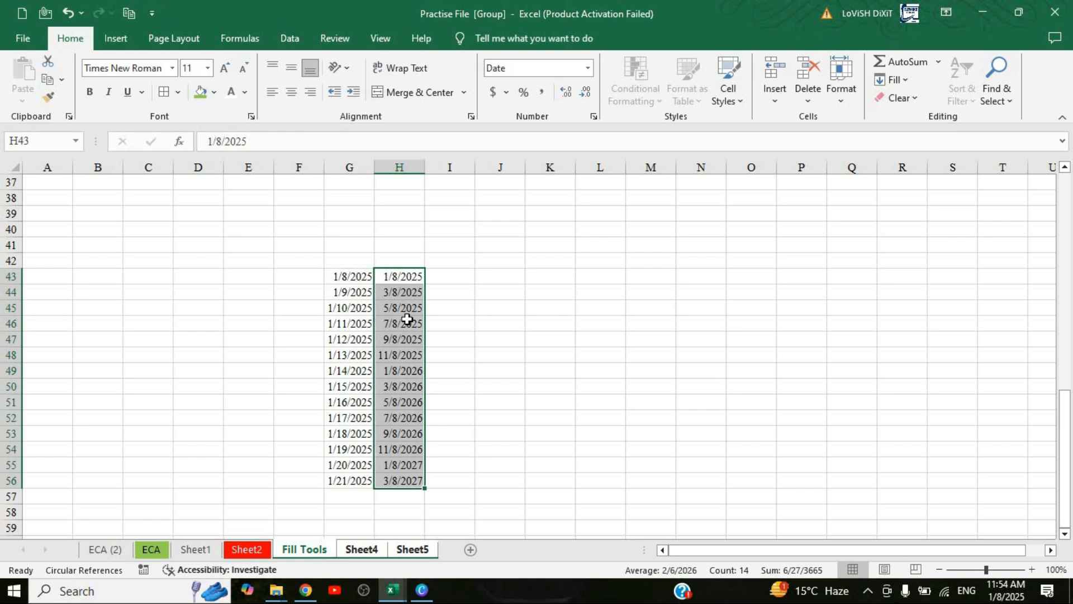
# Enter the current date, 1/8/2025, in I43 as the start of another date series.
pyautogui.click(444, 276)
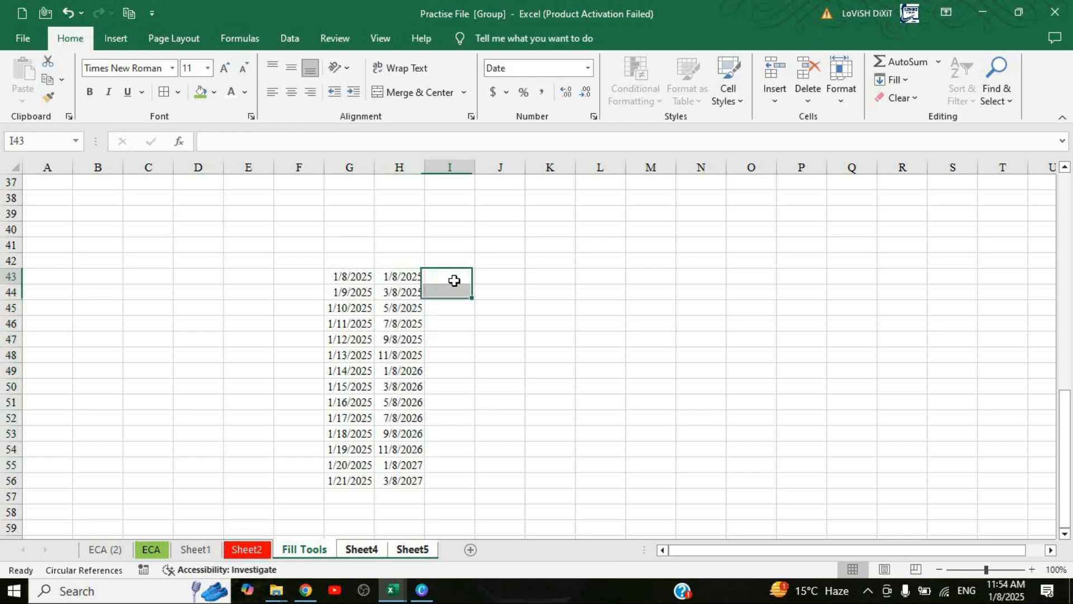
pyautogui.hotkey('ctrl', ';')
pyautogui.press('Tab')
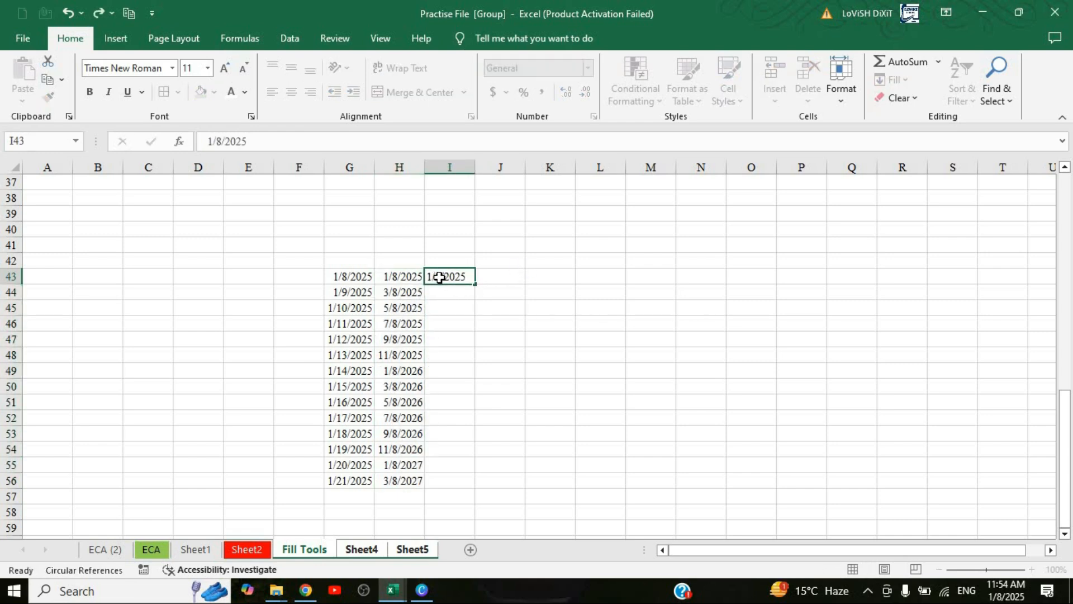
# Fill I43:I56 with a column date series by weekday, using a step value of 1.
pyautogui.moveTo(450, 276); pyautogui.dragTo(466, 481)
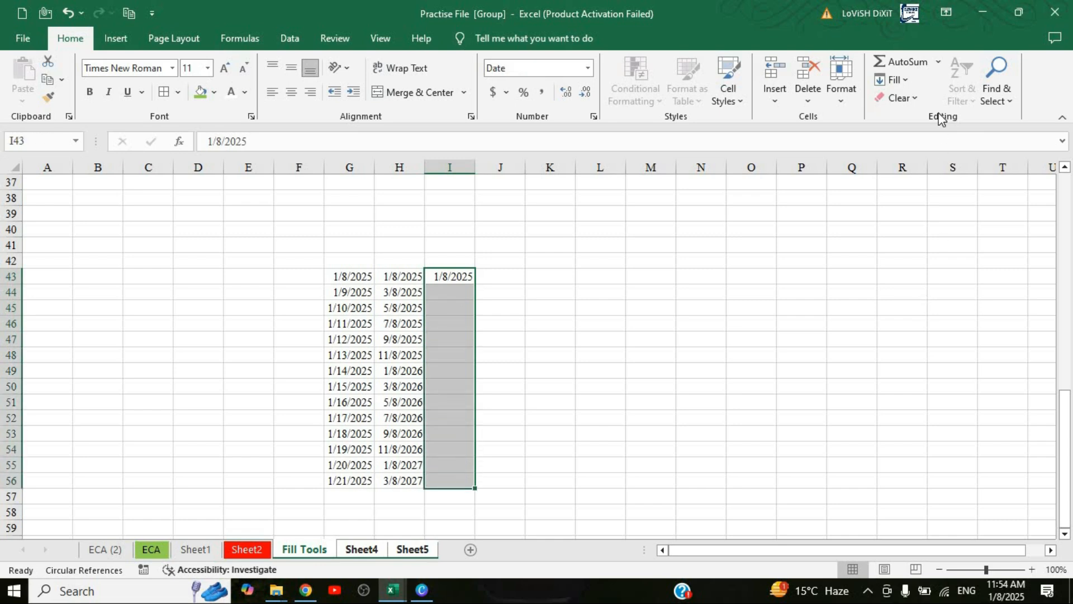
pyautogui.click(906, 80)
pyautogui.click(917, 193)
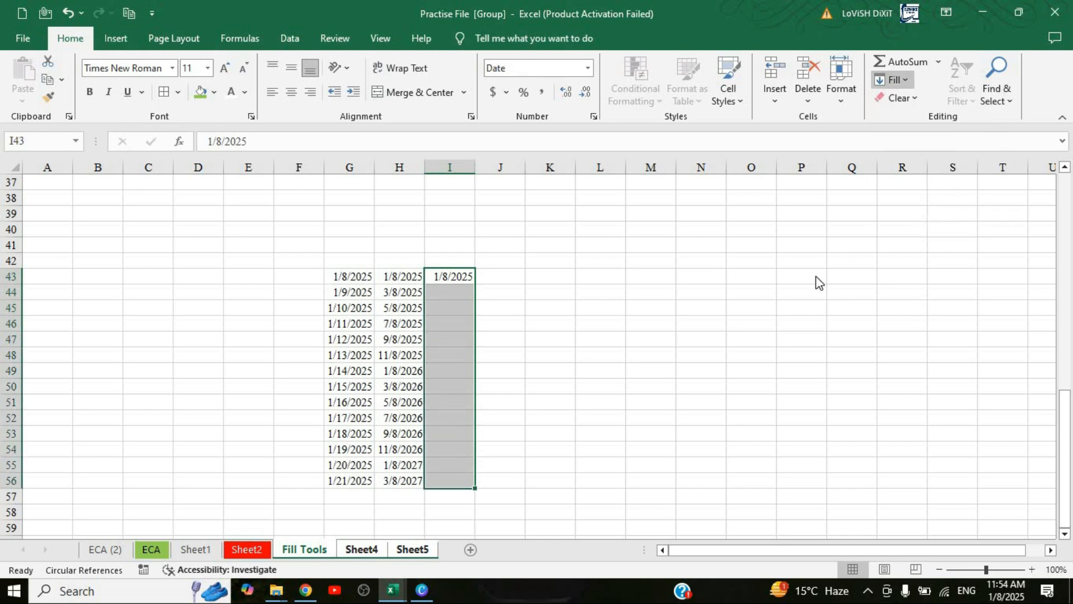
pyautogui.click(767, 289)
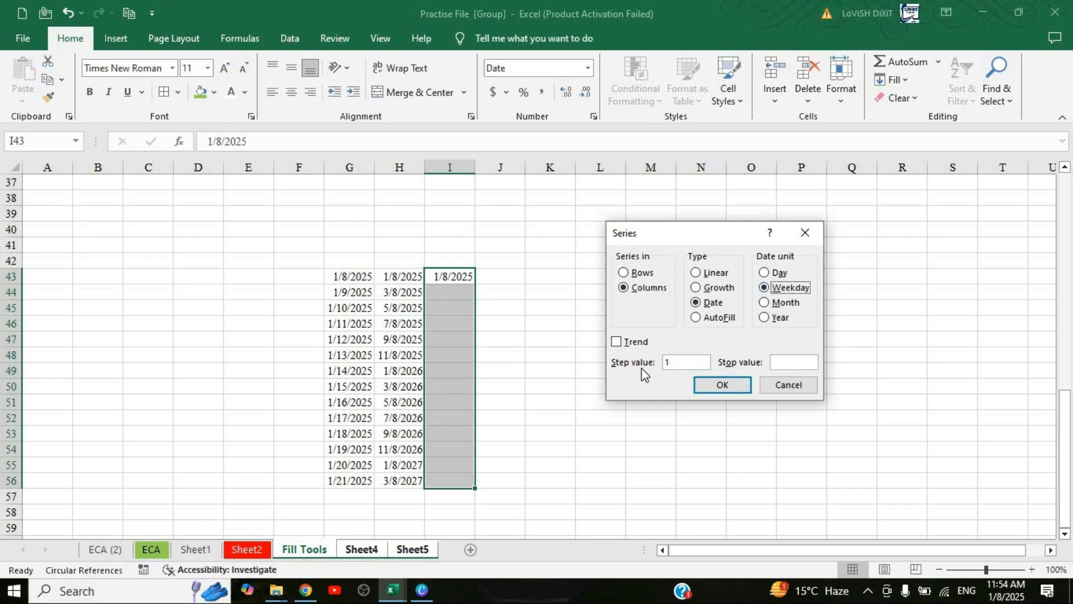
pyautogui.click(723, 386)
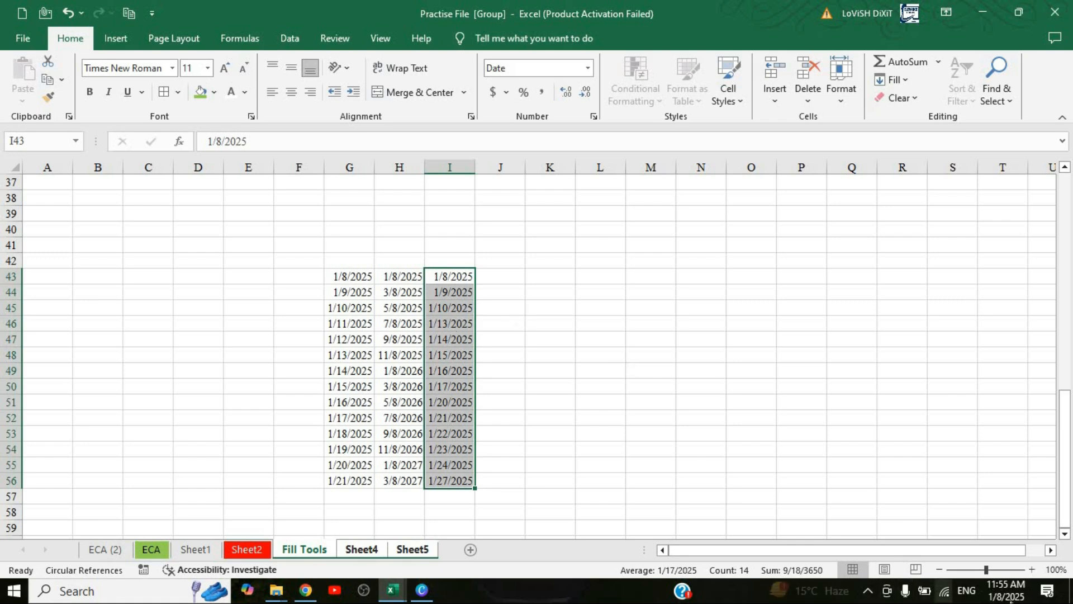
# Compare the weekday series in column I with the January 2025 system calendar, and return to the sheet at J43.
pyautogui.click(1006, 590)
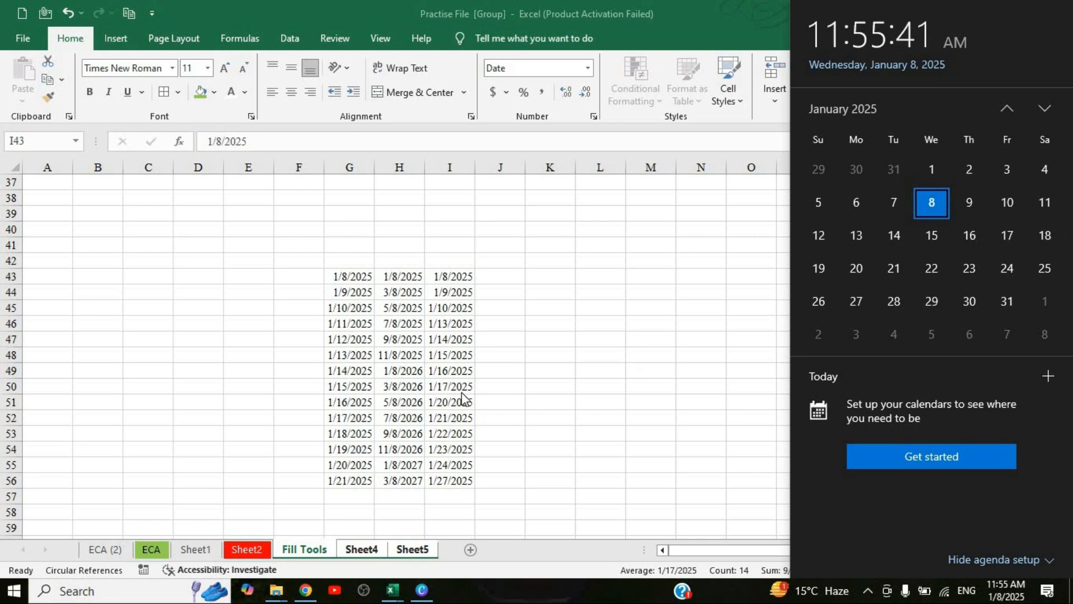
pyautogui.click(511, 333)
pyautogui.click(514, 304)
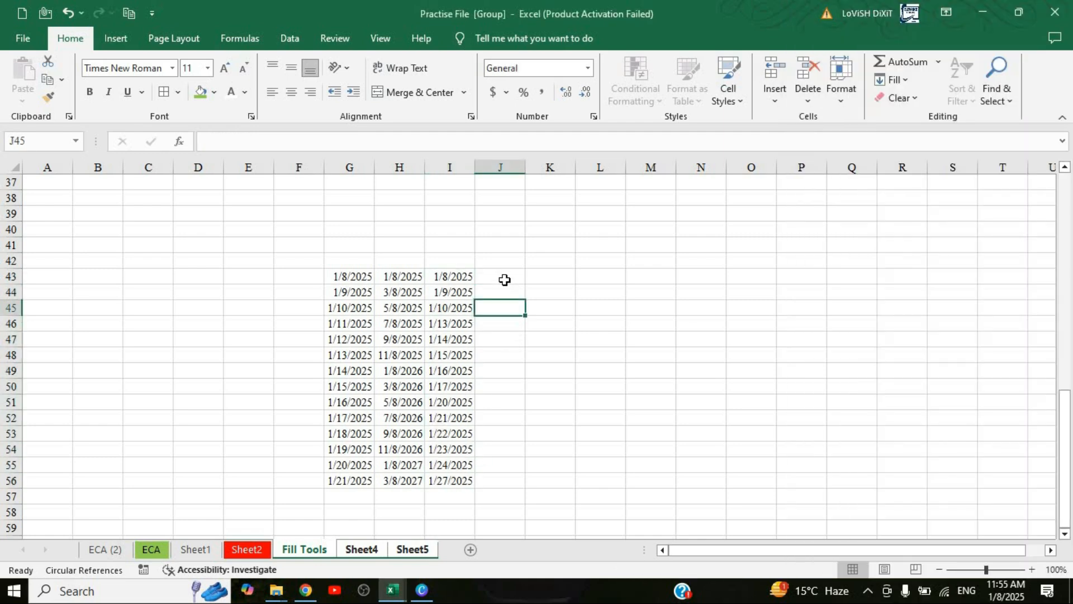
pyautogui.click(505, 279)
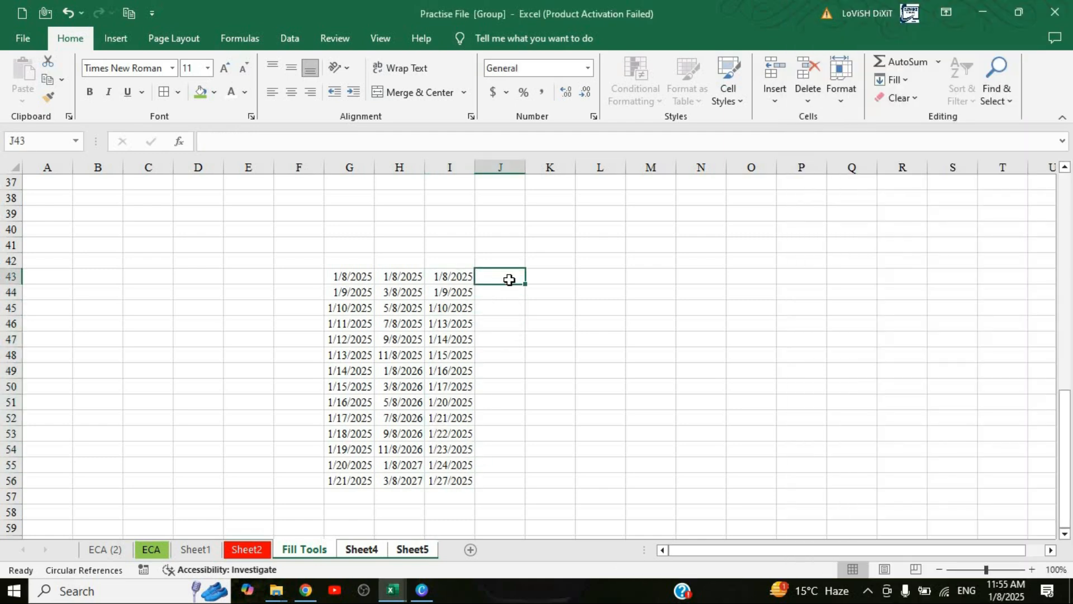
# Enter 1/8/2025 in J43 and fill J43:J56 with a column date series by year, using a step value of 1.
pyautogui.write('1/8/2025')
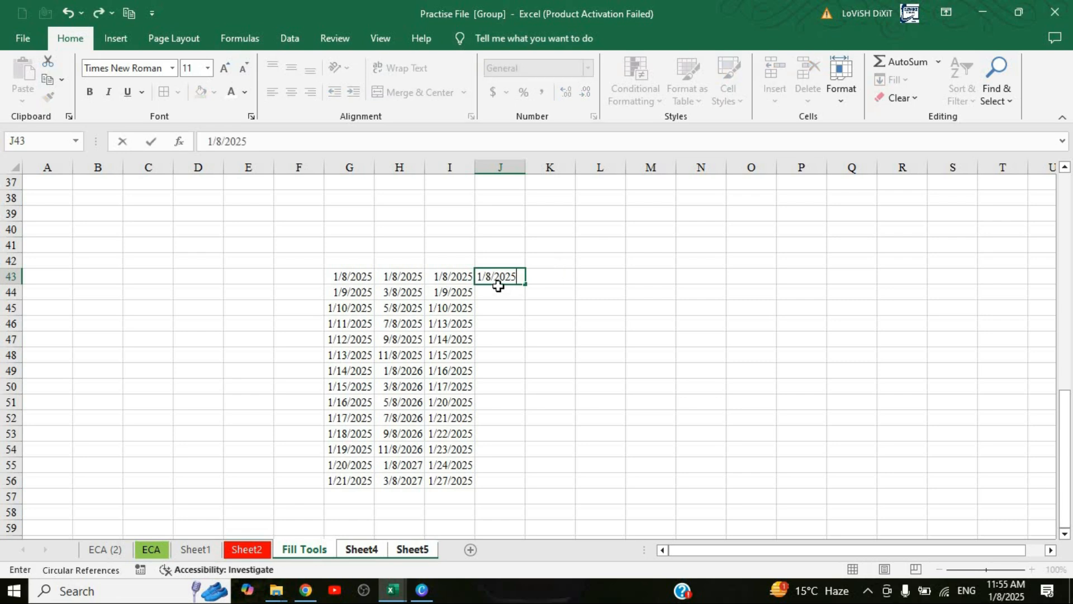
pyautogui.press('Tab')
pyautogui.moveTo(503, 277); pyautogui.dragTo(520, 481)
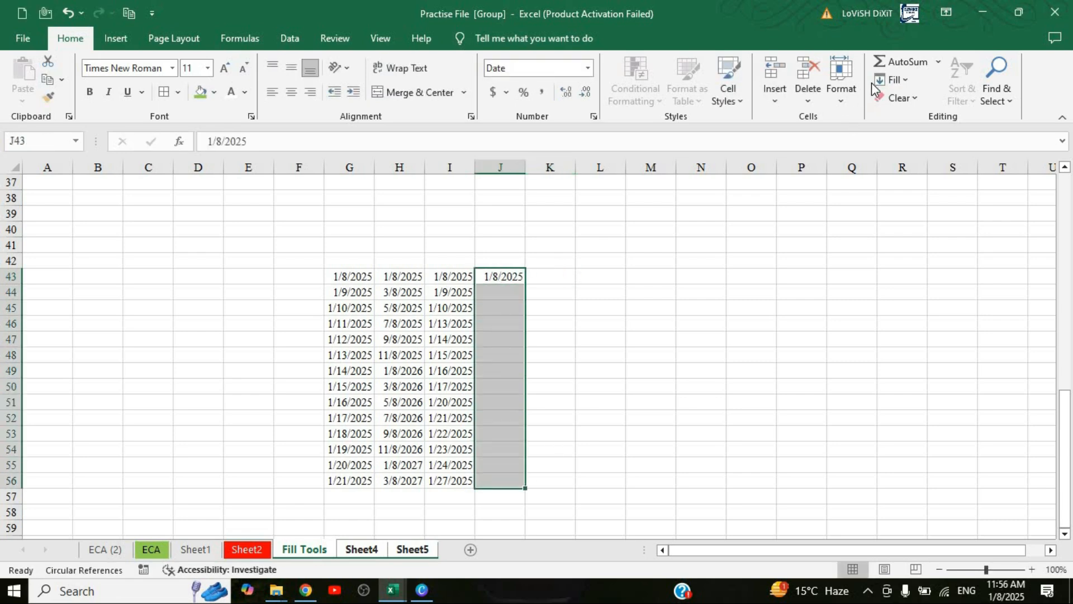
pyautogui.click(916, 195)
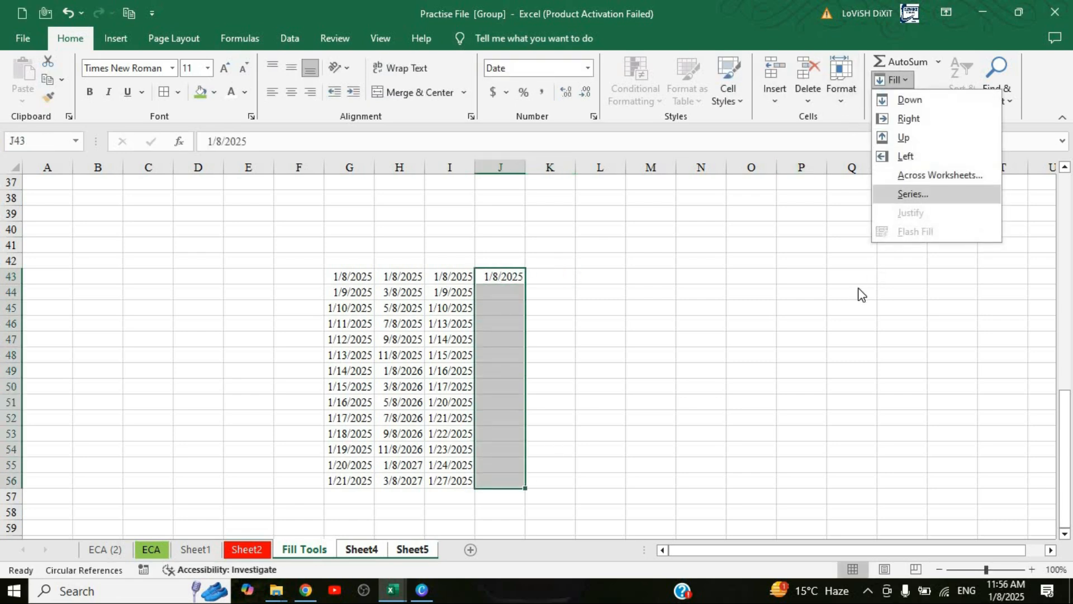
pyautogui.click(766, 318)
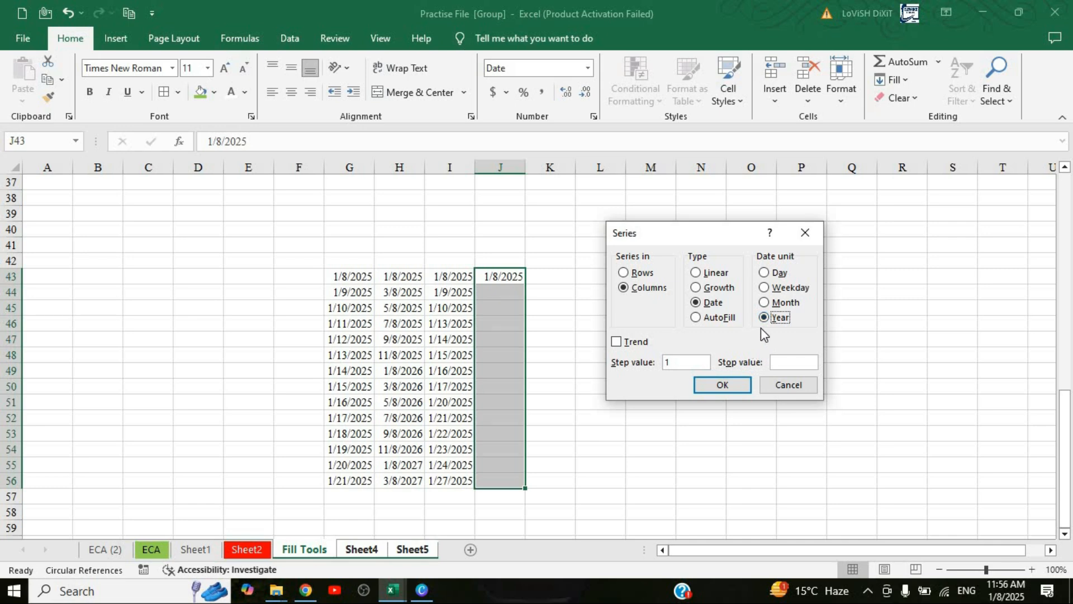
pyautogui.click(710, 386)
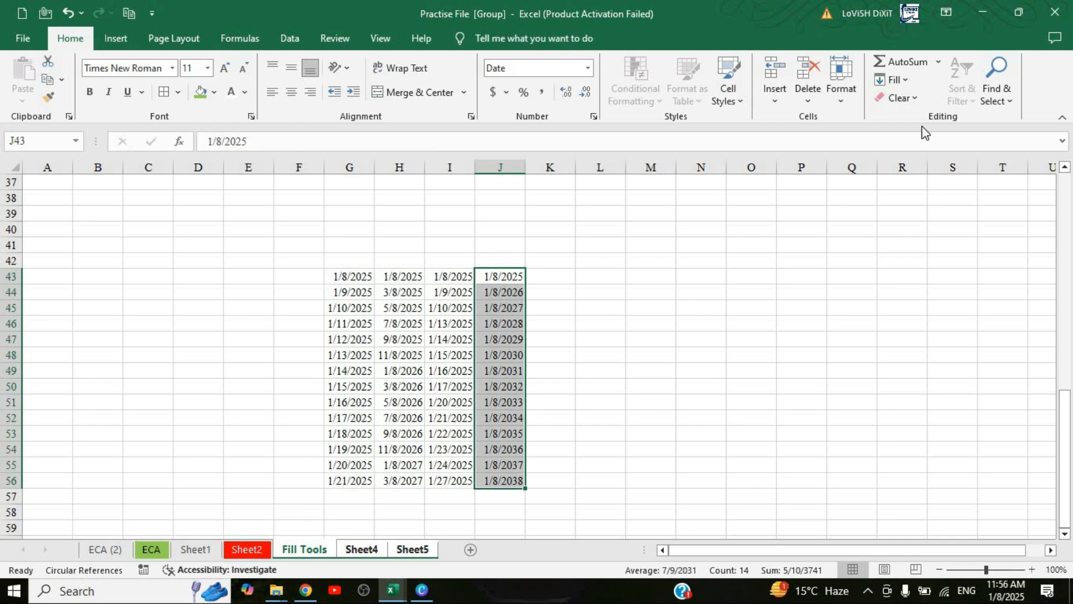
pyautogui.click(894, 80)
pyautogui.click(913, 201)
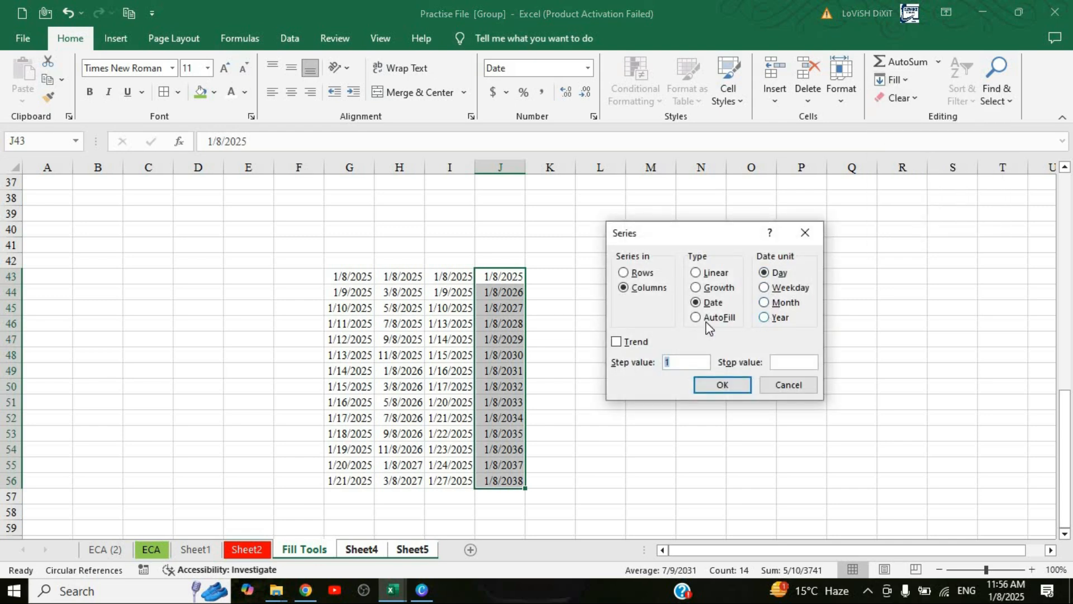
pyautogui.press('Escape')
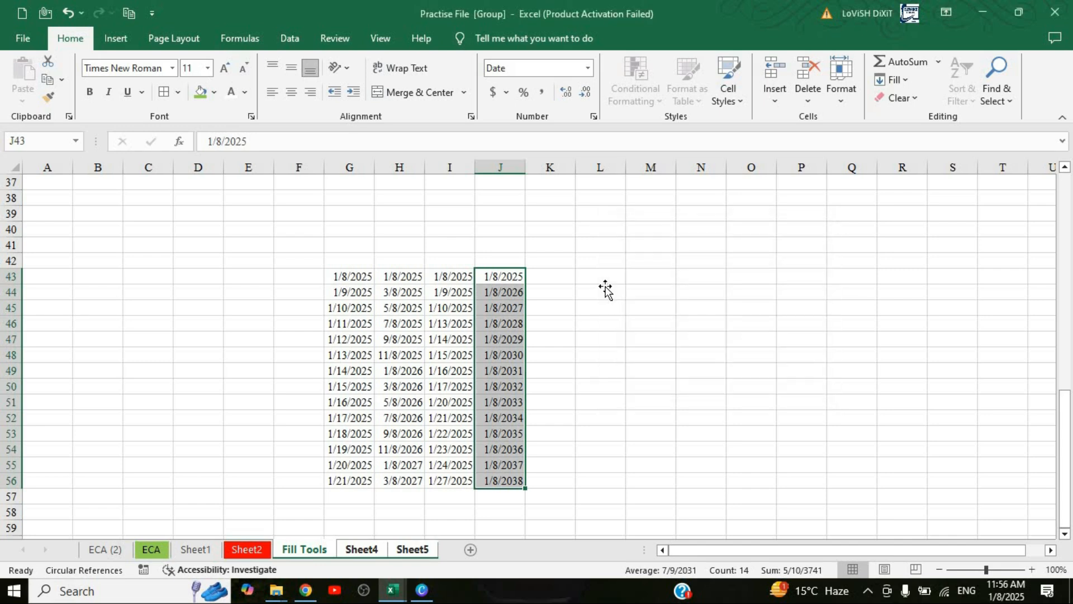
# Enter 1 in L43 and fill L43:L55 with a column series of the AutoFill type.
pyautogui.click(603, 282)
pyautogui.write('1')
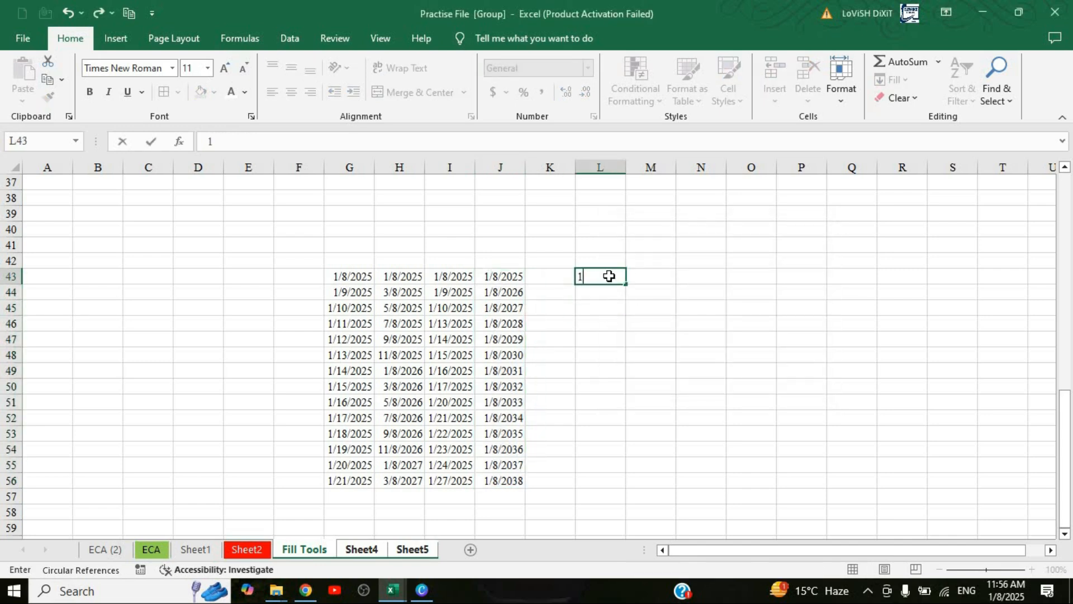
pyautogui.press('Return')
pyautogui.press('Return')
pyautogui.press('Return')
pyautogui.moveTo(601, 276); pyautogui.dragTo(613, 467)
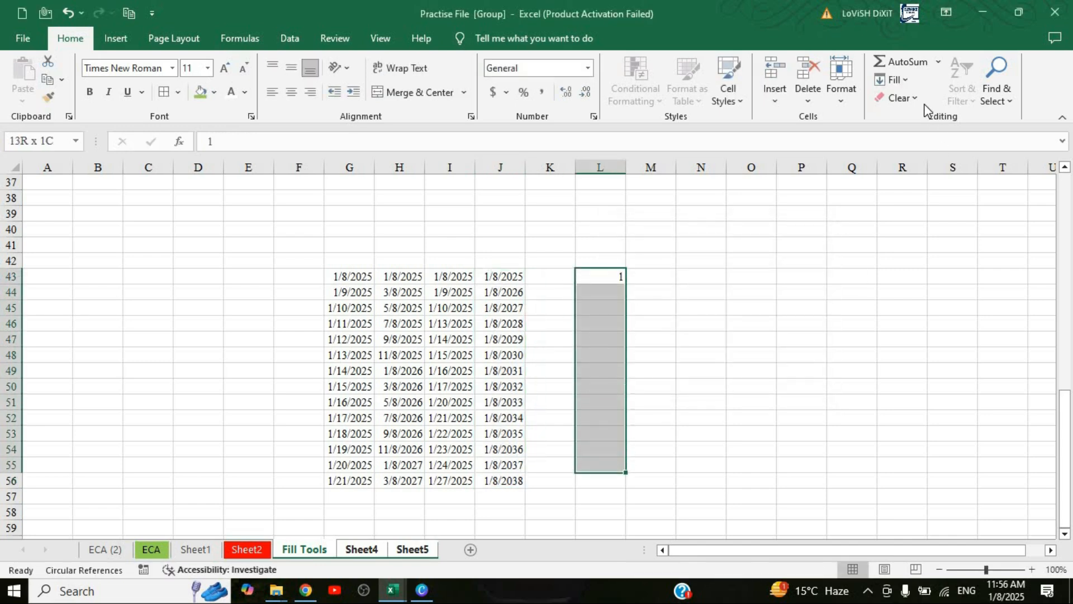
pyautogui.click(920, 193)
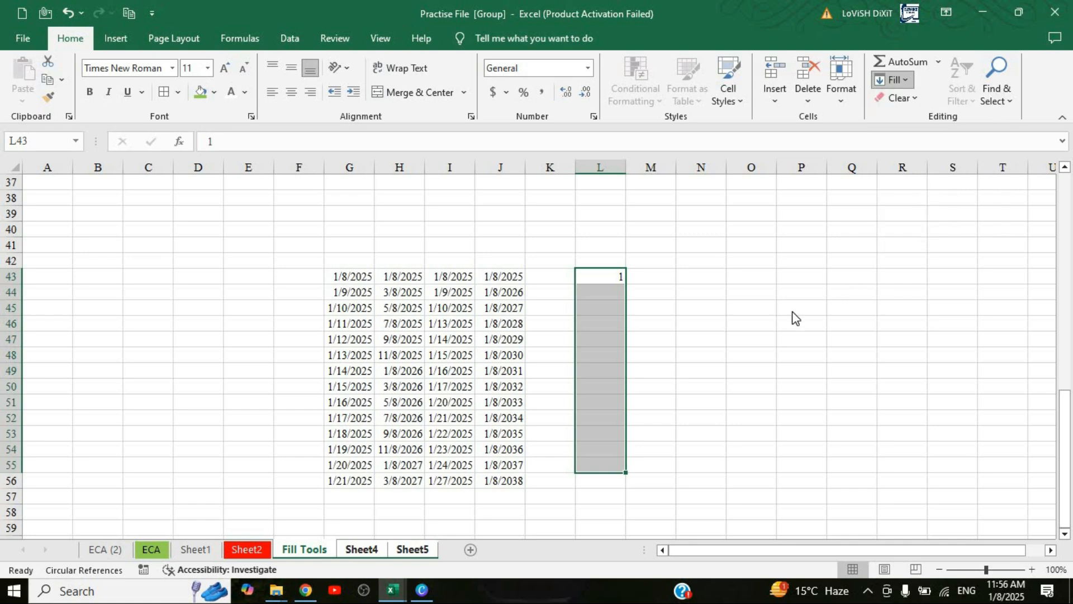
pyautogui.hotkey('alt', 'f')
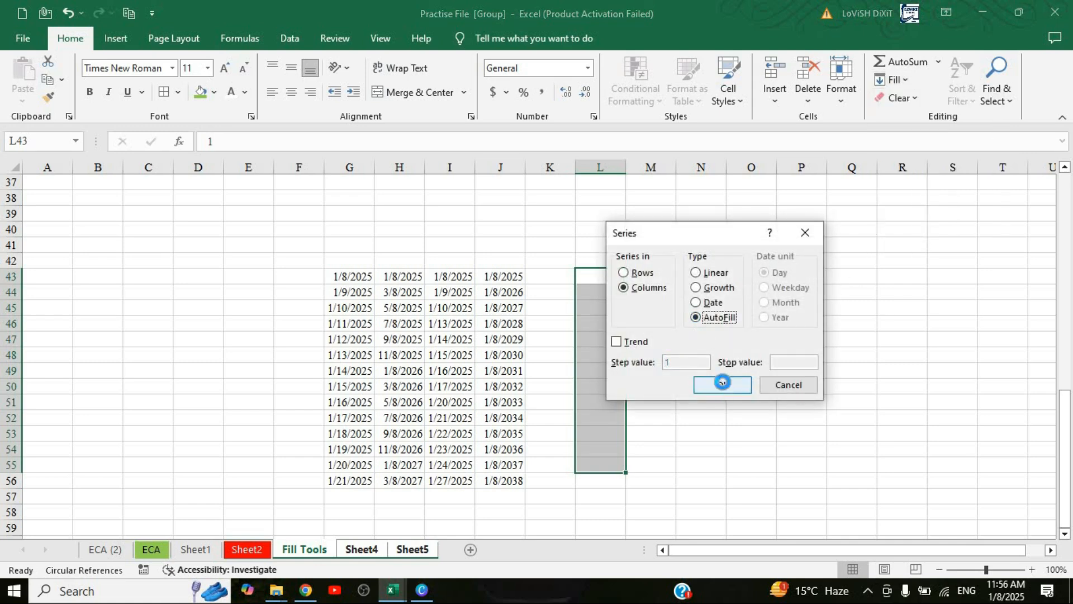
pyautogui.click(722, 385)
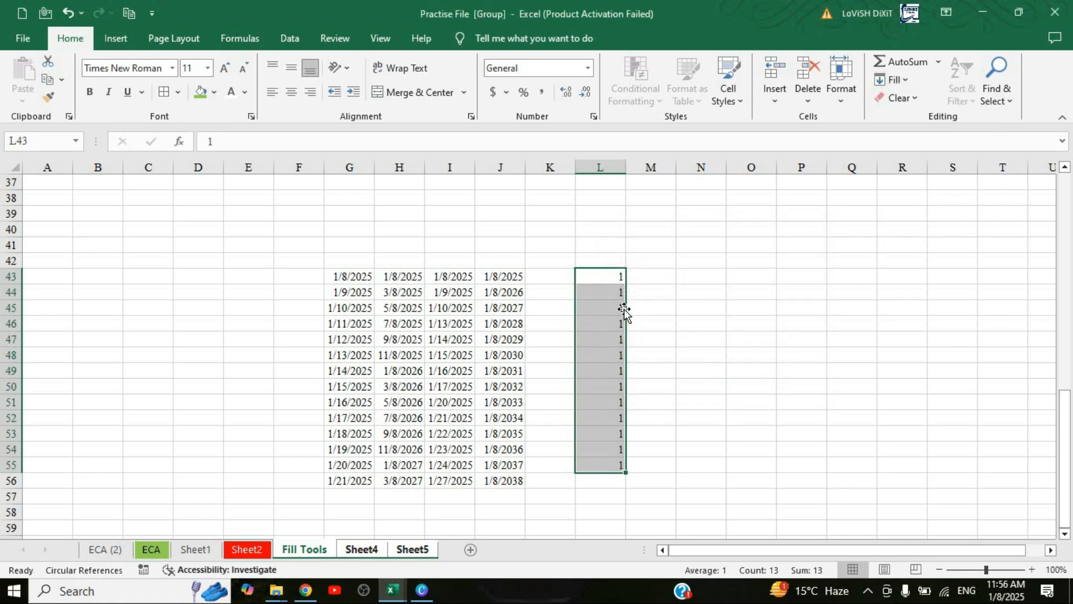
# Enter 1 in M43 and 2 in M44, and fill M43:M54 with a column series of the AutoFill type.
pyautogui.click(667, 275)
pyautogui.write('1')
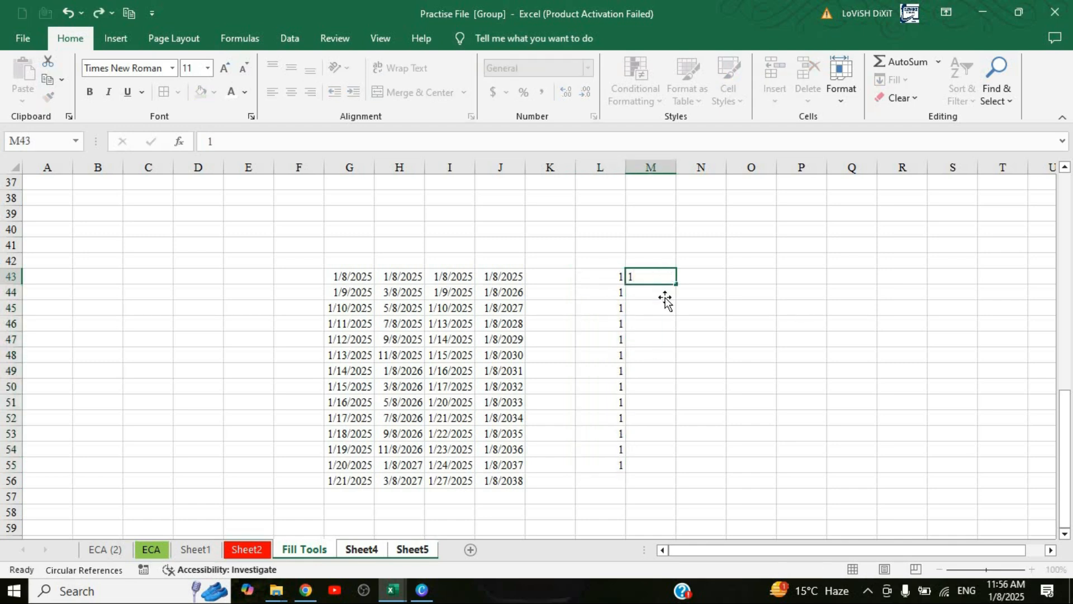
pyautogui.press('Return')
pyautogui.write('2')
pyautogui.click(705, 276)
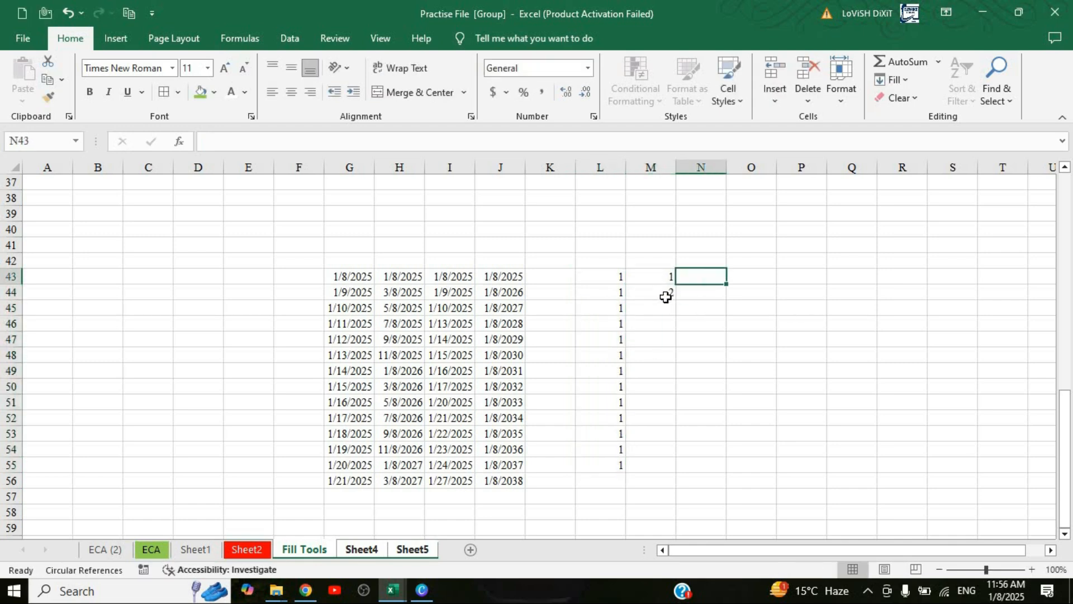
pyautogui.moveTo(651, 276); pyautogui.dragTo(653, 450)
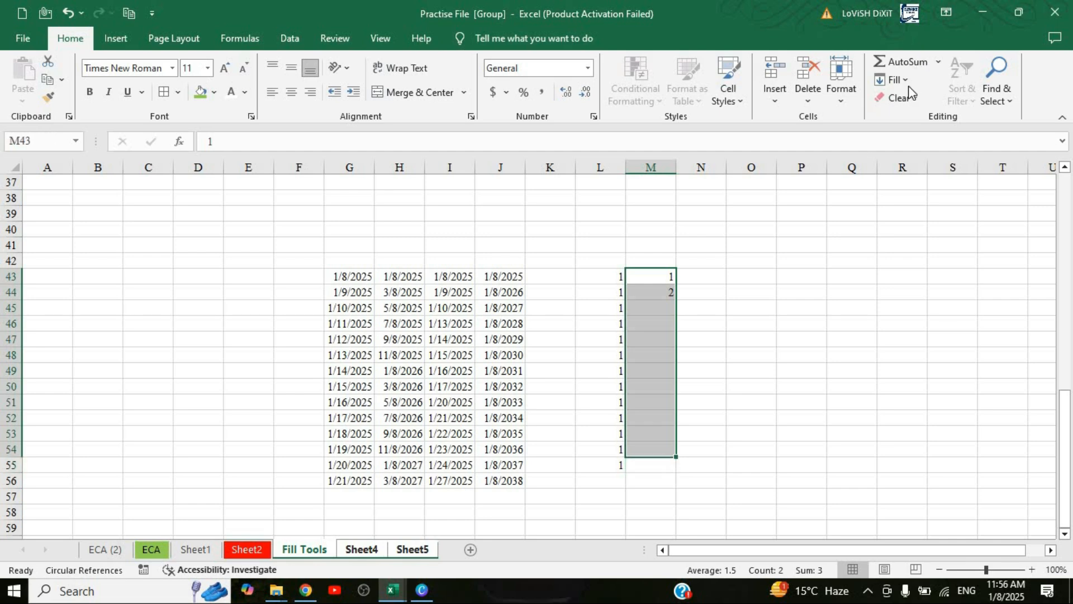
pyautogui.click(897, 80)
pyautogui.click(902, 196)
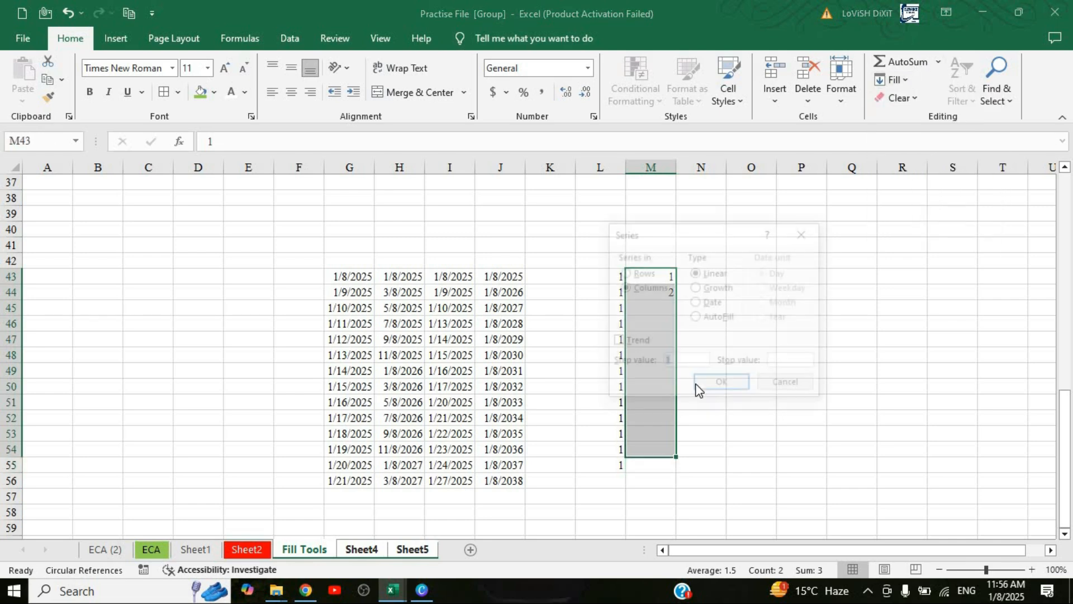
pyautogui.click(698, 317)
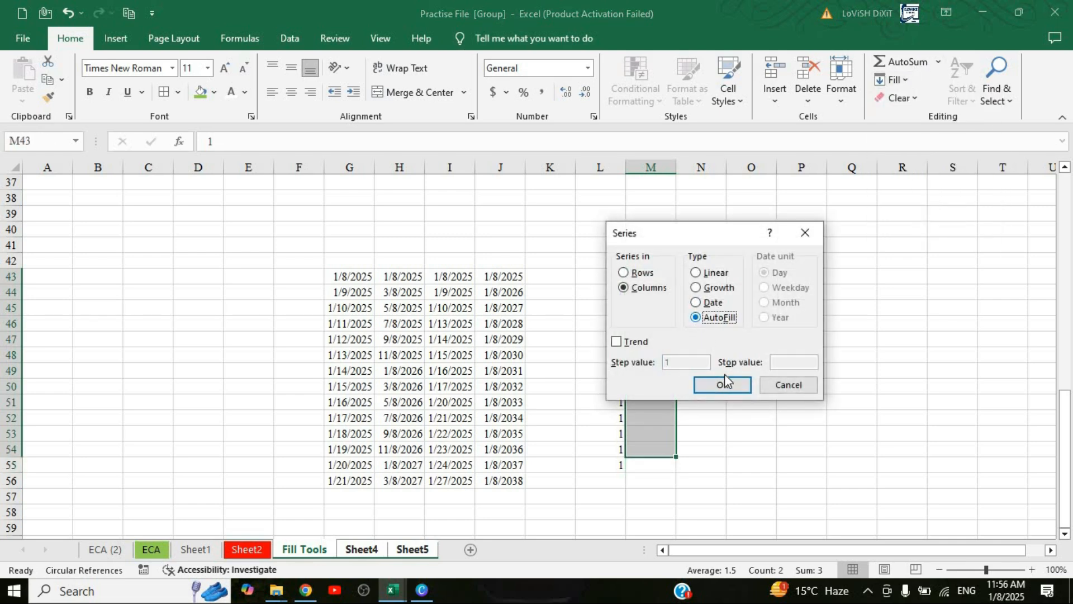
pyautogui.click(722, 385)
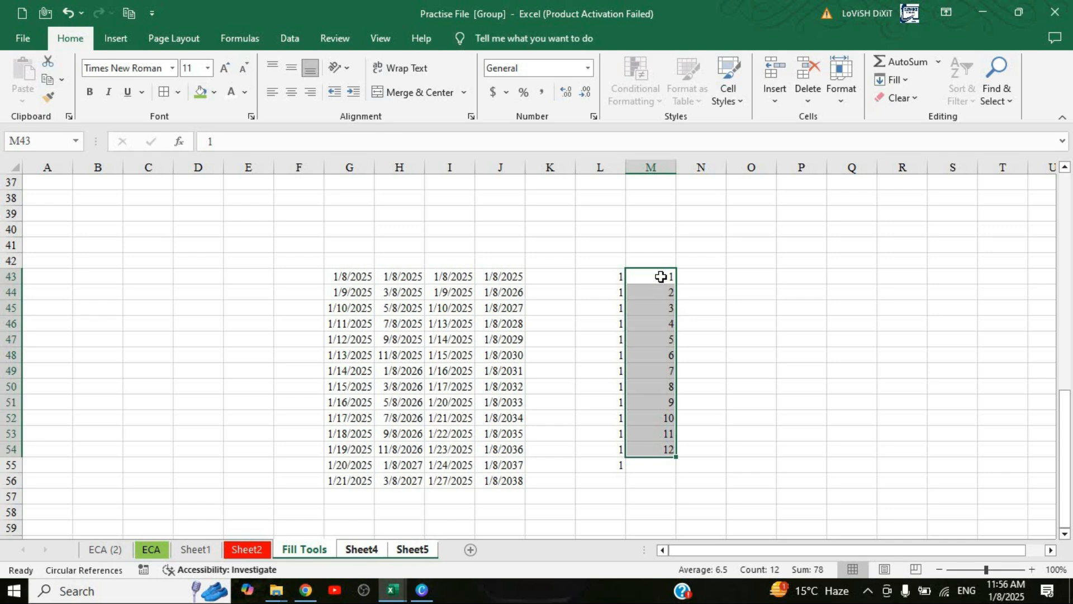
# Enter 1 in N43 and 3 in N44, and fill N43:N54 with a column series of the AutoFill type.
pyautogui.click(706, 278)
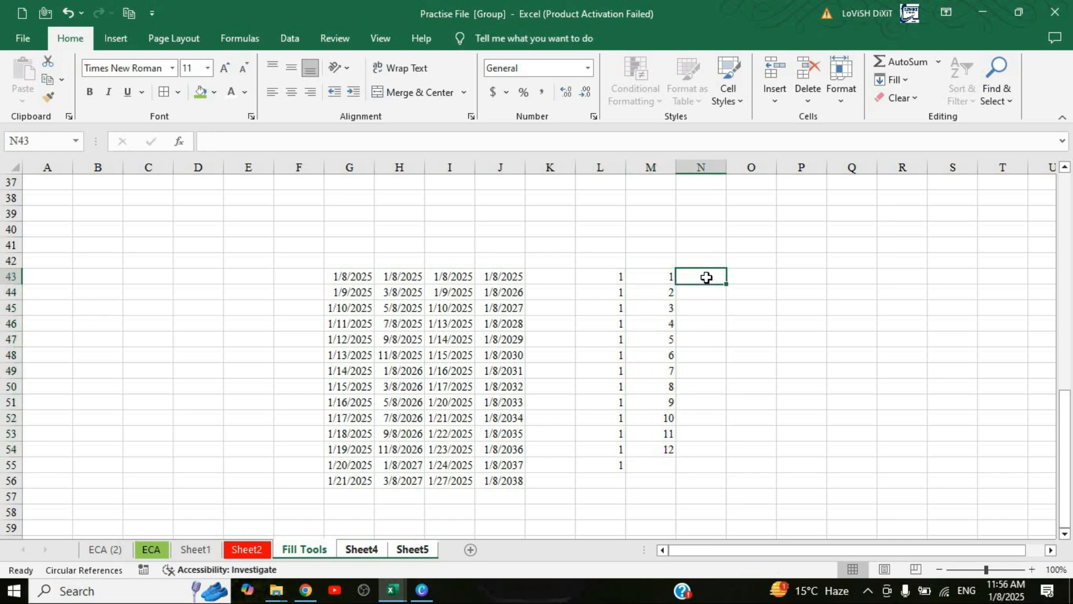
pyautogui.write('1')
pyautogui.press('Return')
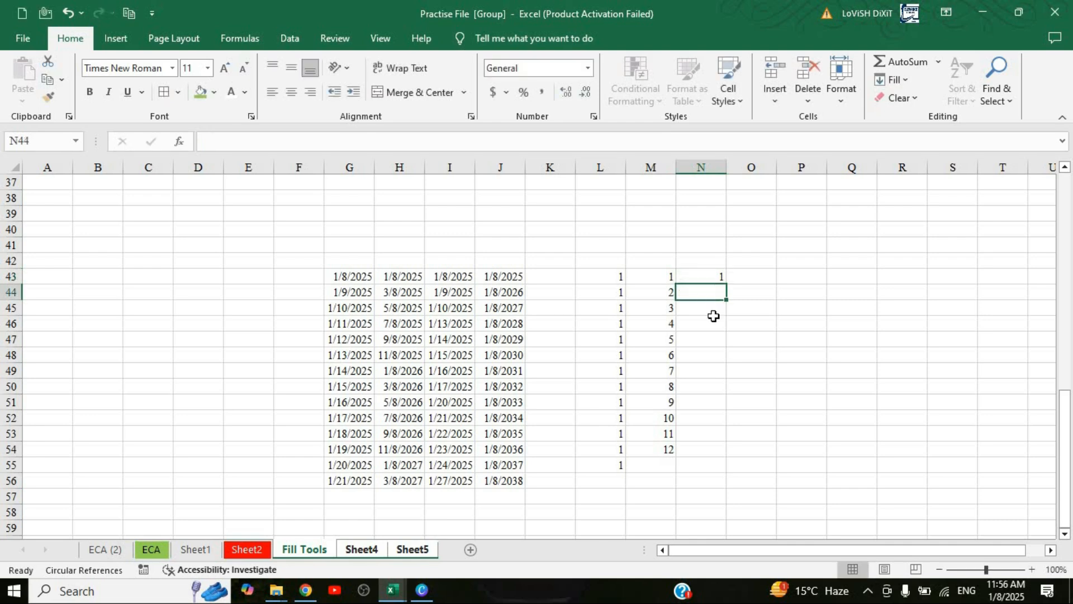
pyautogui.write('3')
pyautogui.click(732, 276)
pyautogui.moveTo(705, 277); pyautogui.dragTo(707, 467)
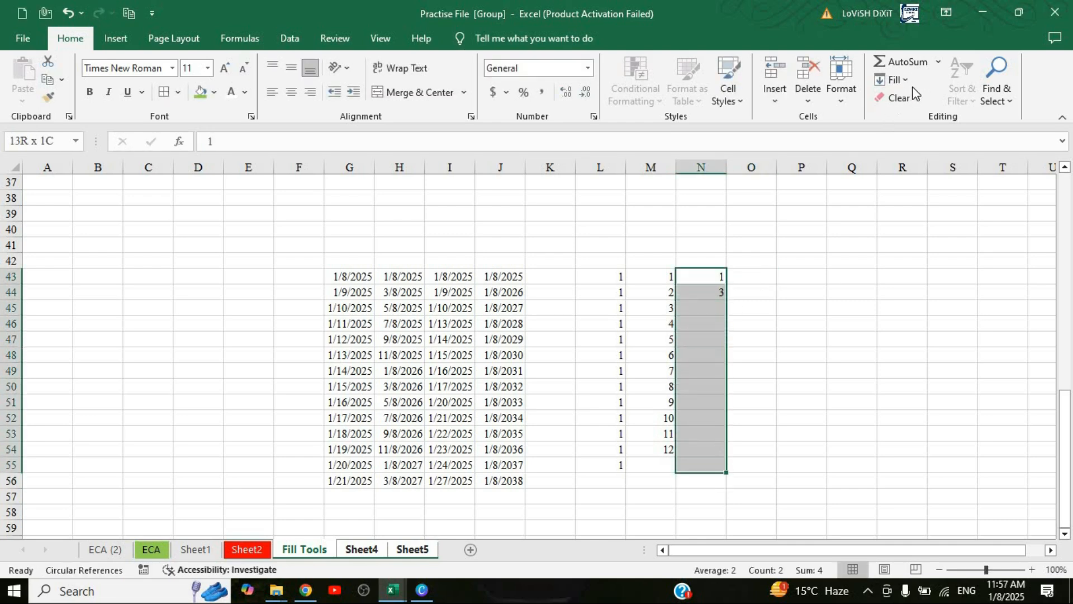
pyautogui.click(893, 79)
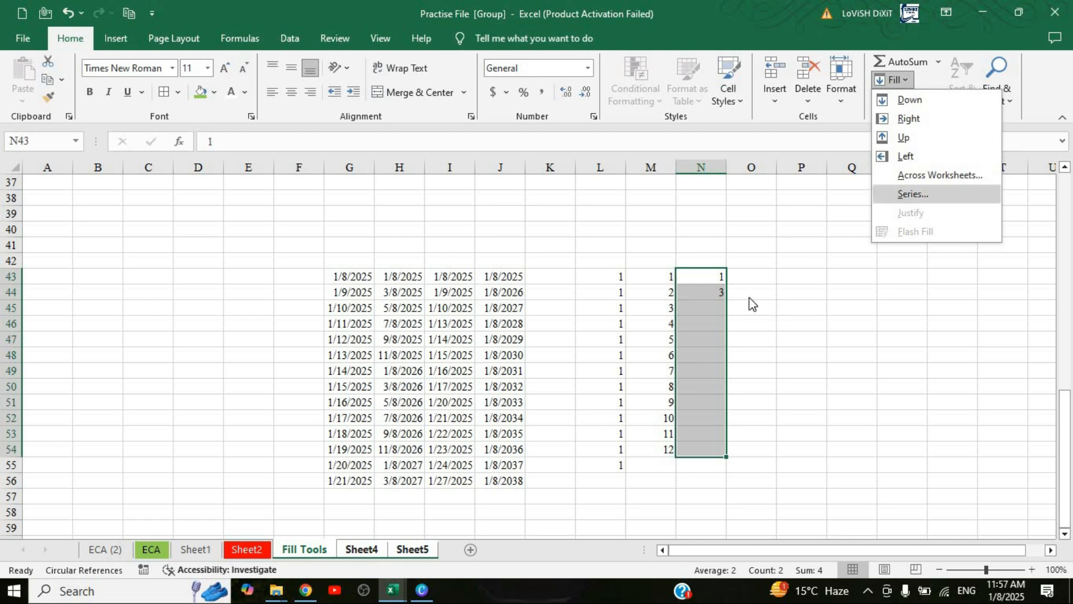
pyautogui.click(705, 317)
pyautogui.click(722, 385)
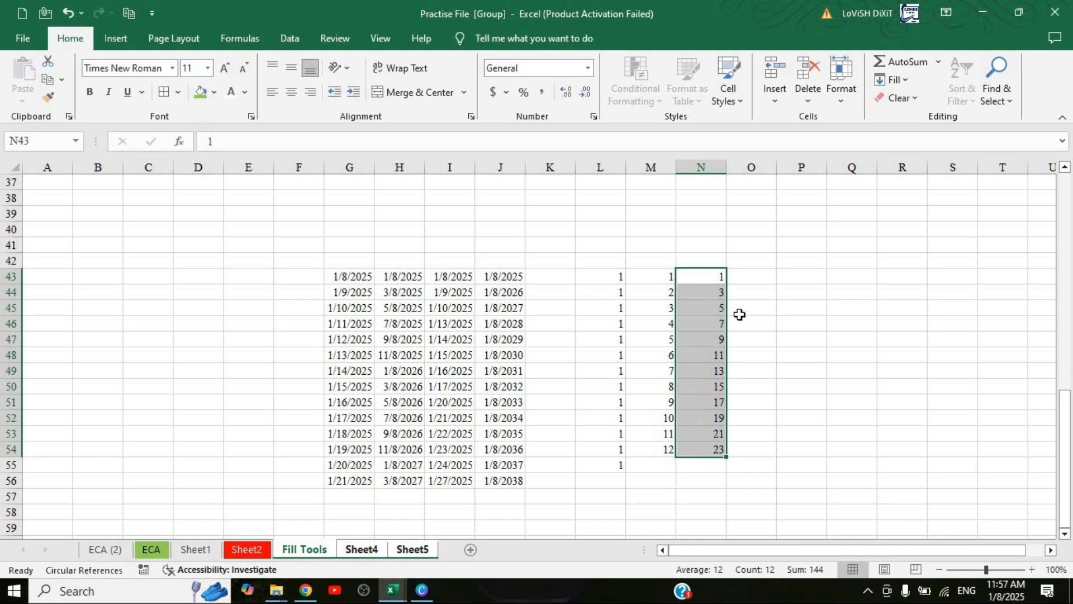
pyautogui.click(892, 80)
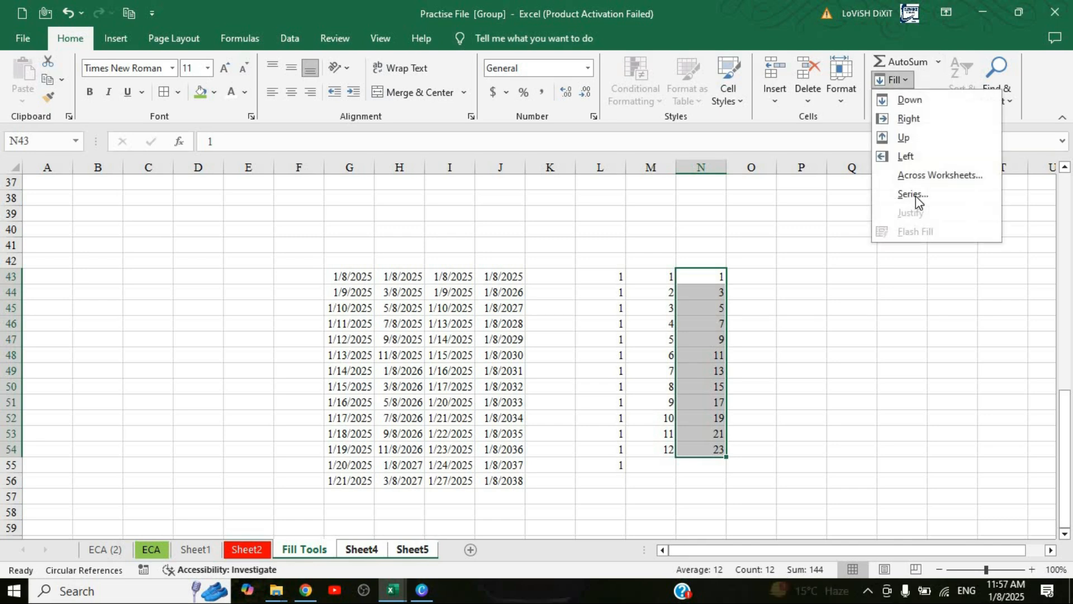
pyautogui.click(913, 195)
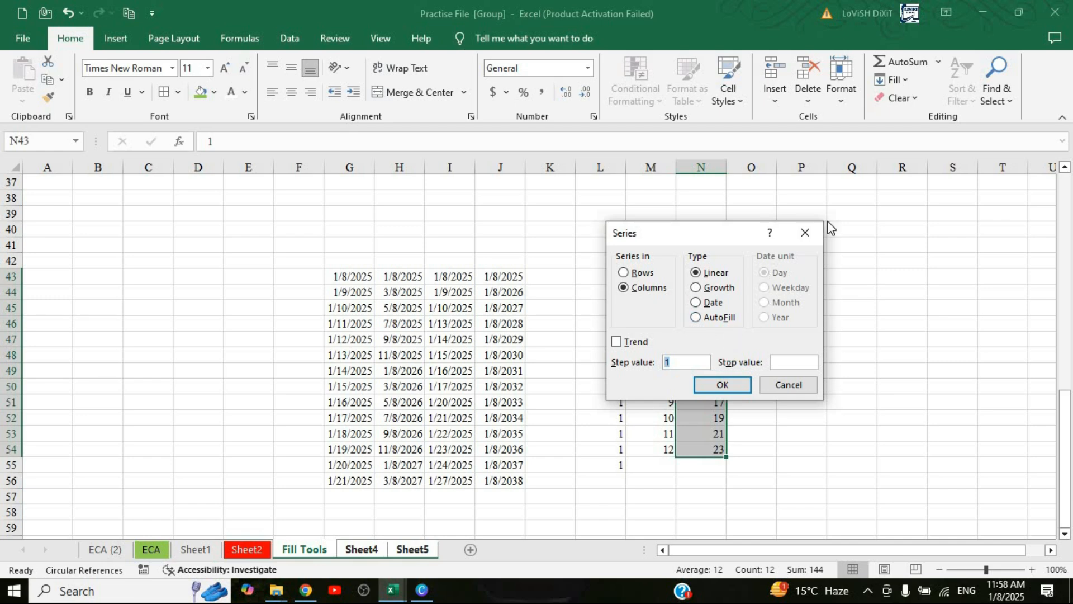
pyautogui.click(811, 231)
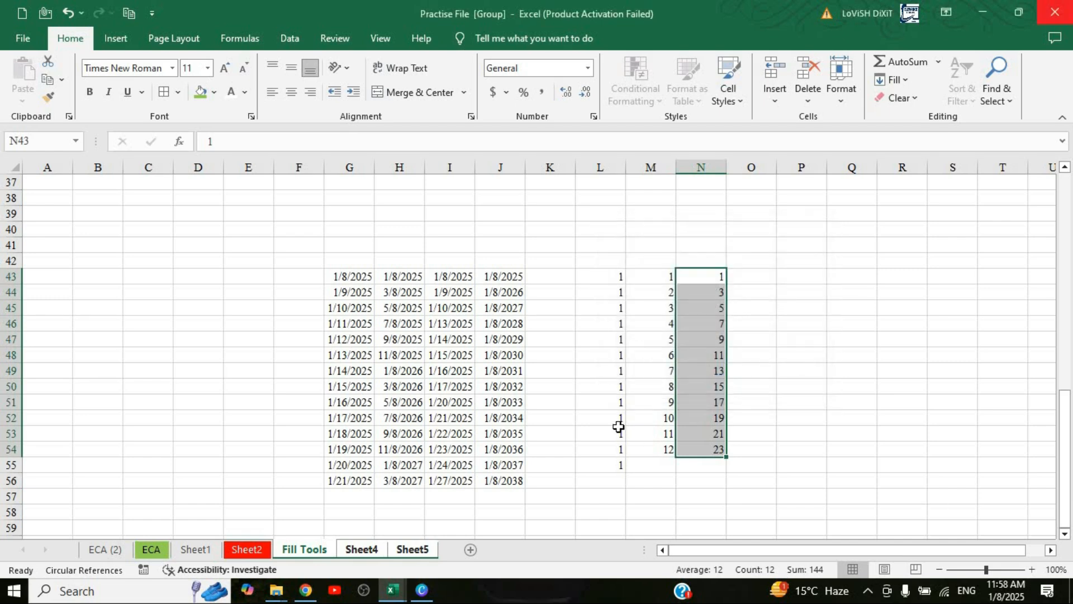
# Enter the text "I Love Elegance" in F62, in the empty area below the filled series.
pyautogui.scroll(-5, 318, 359)
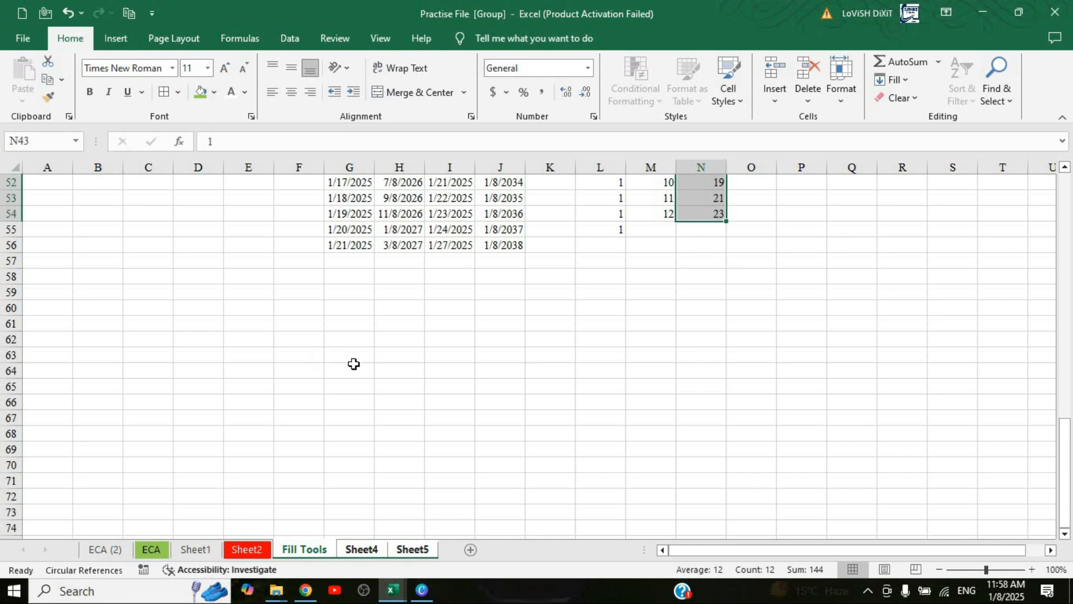
pyautogui.click(298, 343)
pyautogui.scroll(-2, 827, 175)
pyautogui.click(894, 80)
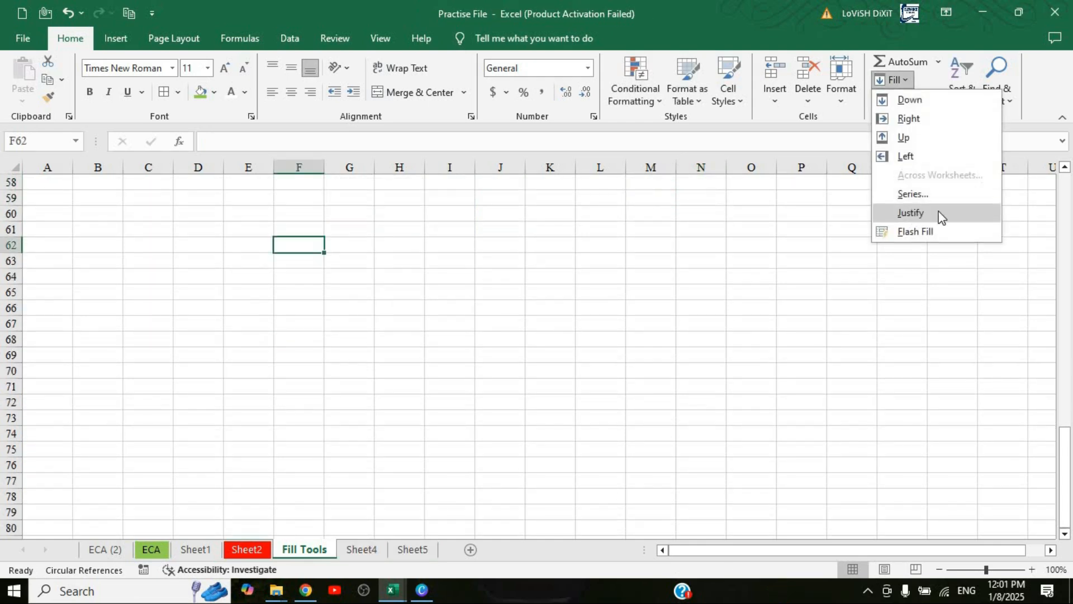
pyautogui.click(306, 245)
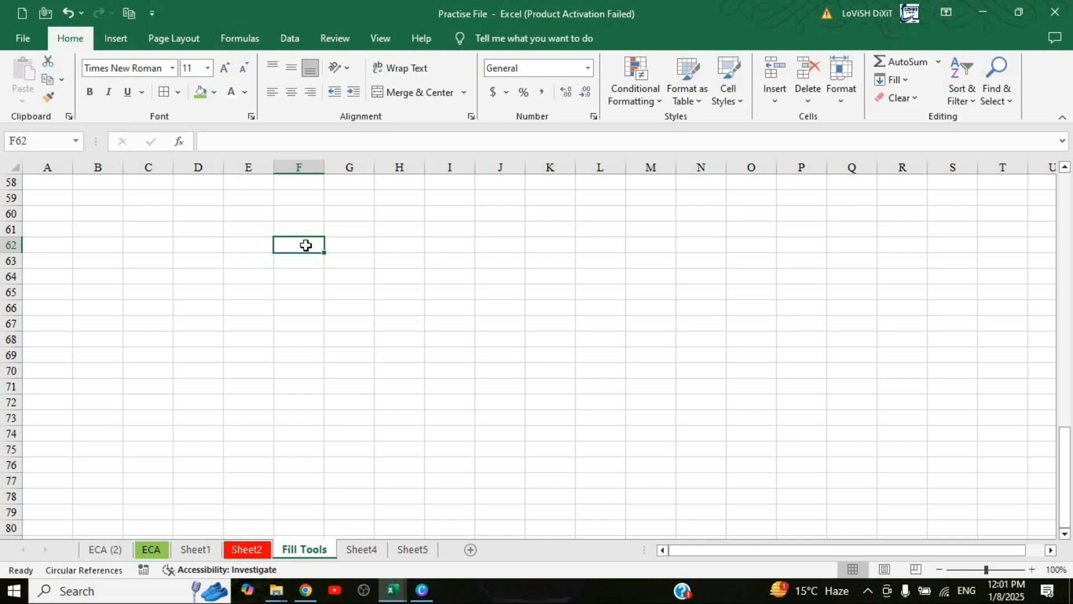
pyautogui.write('I Love Elegance')
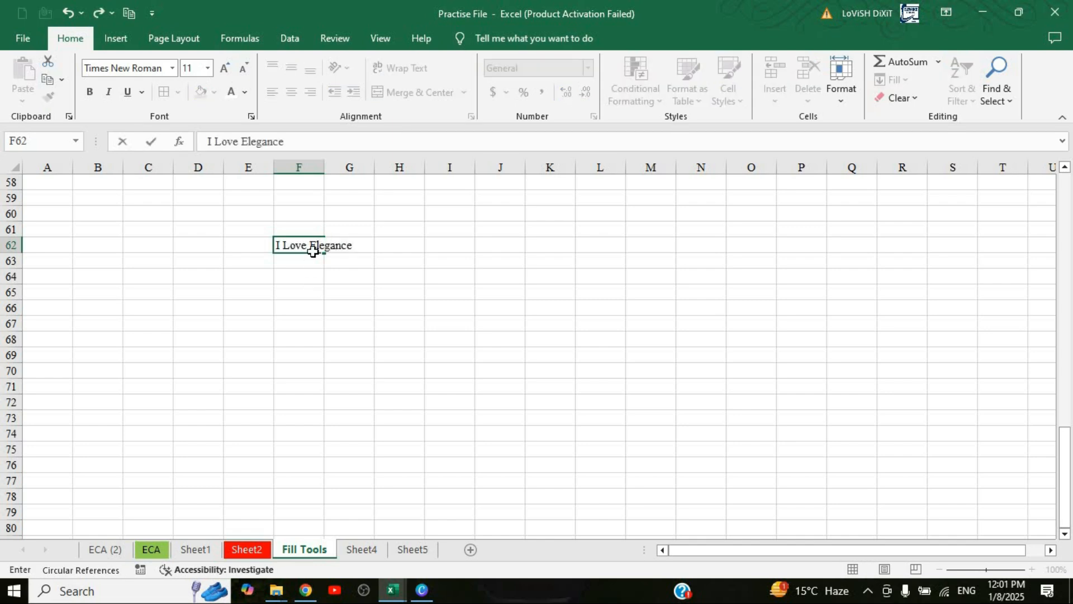
pyautogui.press('Return')
# Justify the text in F62 over the range F62:F64 so it splits to fit the column width.
pyautogui.click(307, 244)
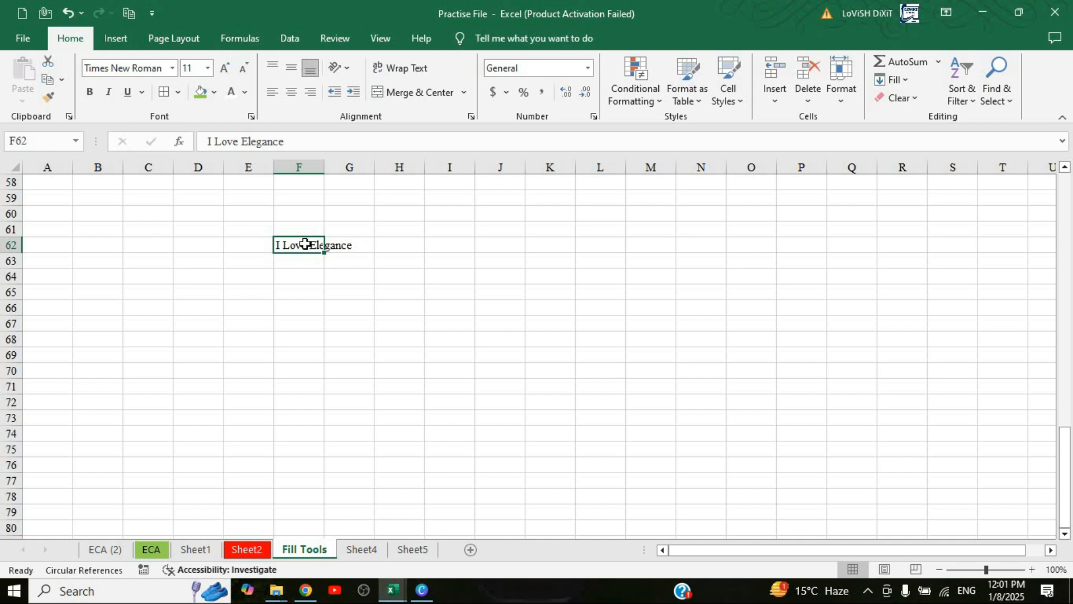
pyautogui.moveTo(303, 244); pyautogui.dragTo(304, 277)
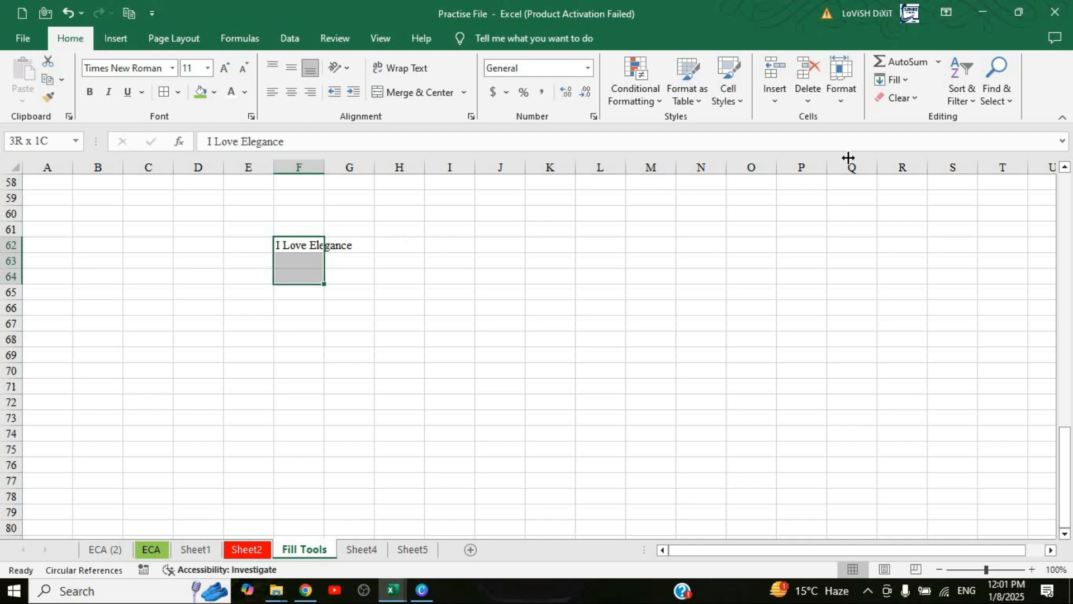
pyautogui.click(893, 80)
pyautogui.click(912, 213)
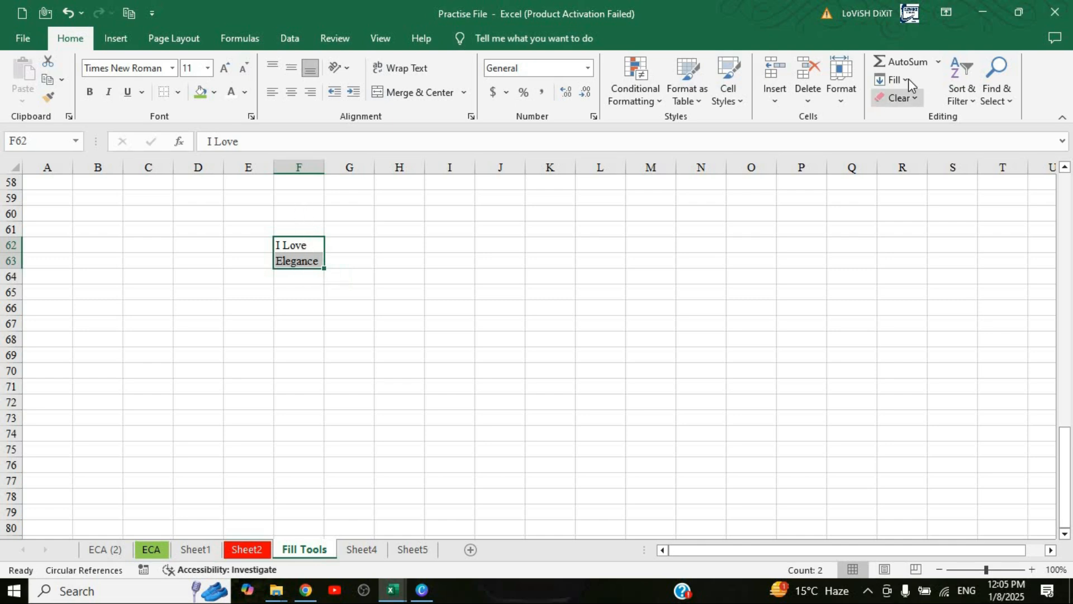
# Check the description of the Flash Fill option and switch to Sheet4.
pyautogui.click(892, 79)
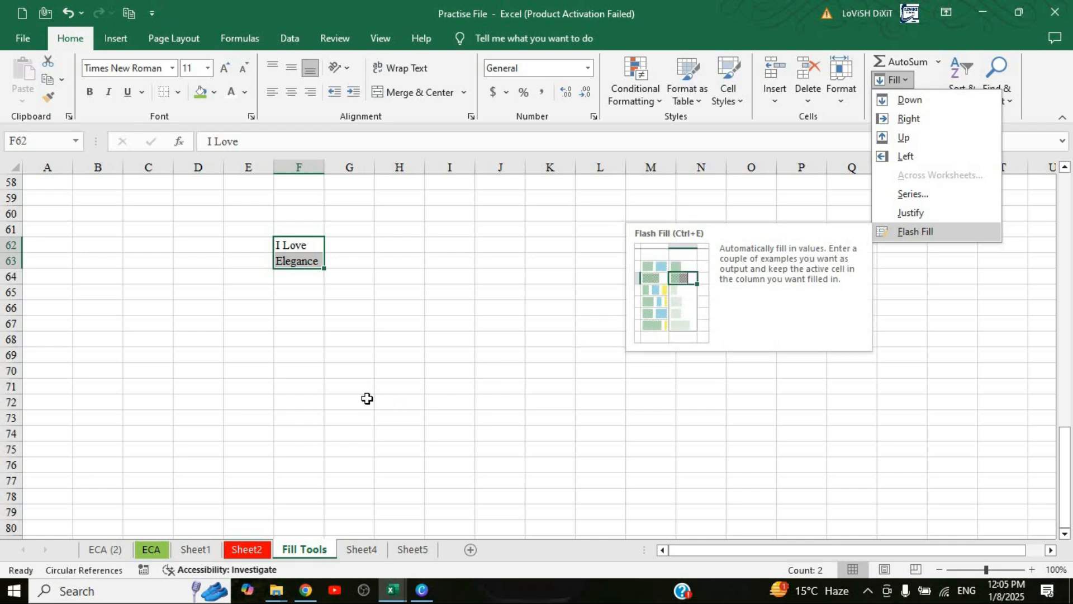
pyautogui.click(362, 555)
pyautogui.click(361, 555)
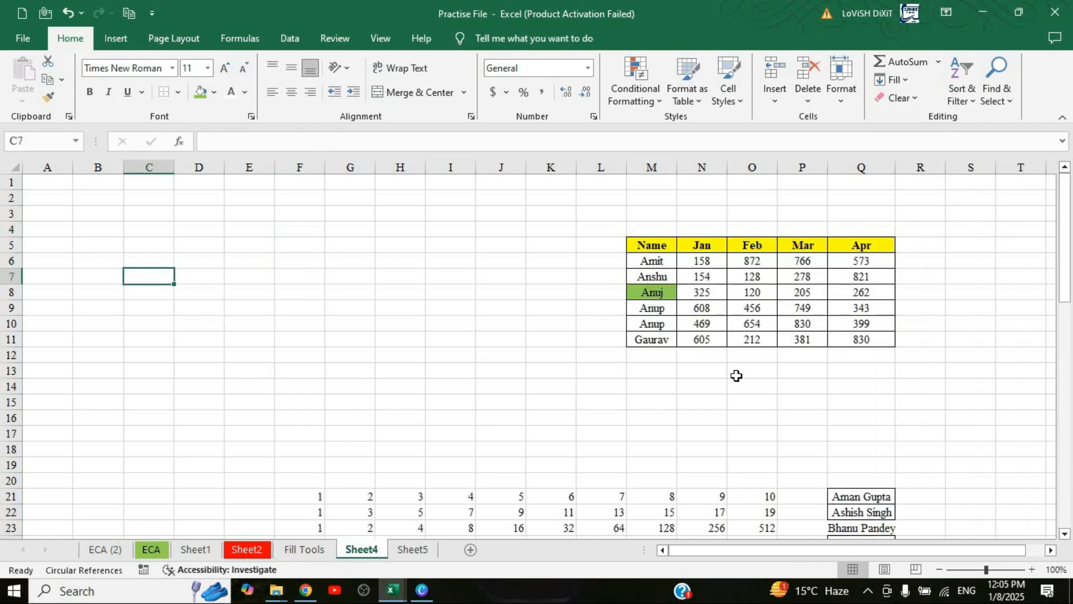
# Copy the ten full names in Q21:Q30 to the range starting at B1 and widen column B to fit them.
pyautogui.scroll(-3, 838, 369)
pyautogui.moveTo(864, 358); pyautogui.dragTo(871, 497)
pyautogui.hotkey('ctrl', 'c')
pyautogui.scroll(3, 111, 179)
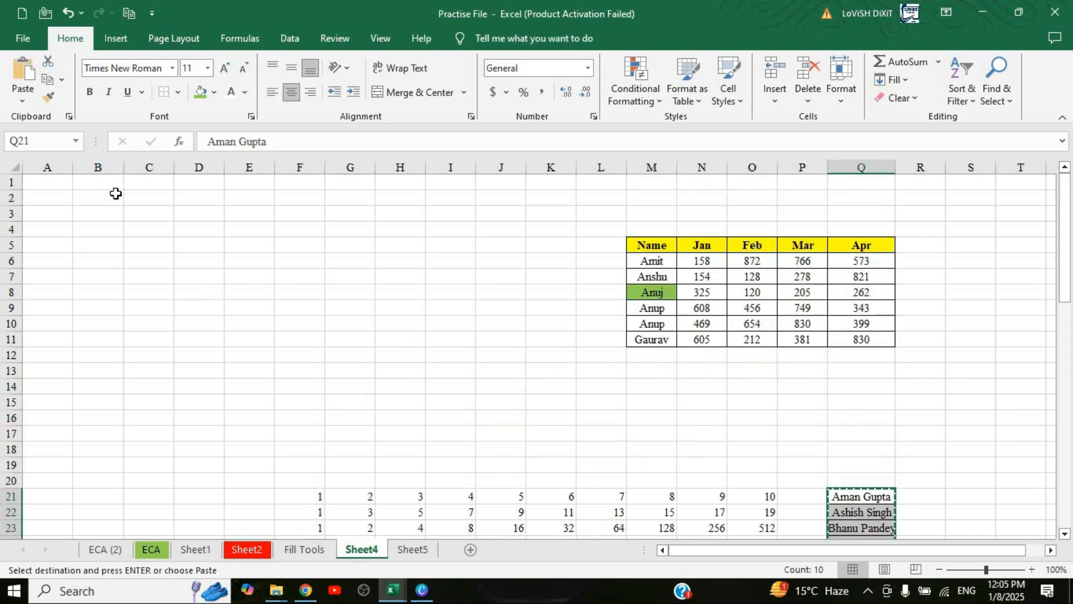
pyautogui.click(106, 183)
pyautogui.hotkey('ctrl', 'v')
pyautogui.moveTo(119, 166); pyautogui.dragTo(141, 173)
pyautogui.click(167, 198)
# Enter the first name from B1 in C1 and its surname in D1 as Flash Fill examples.
pyautogui.click(109, 182)
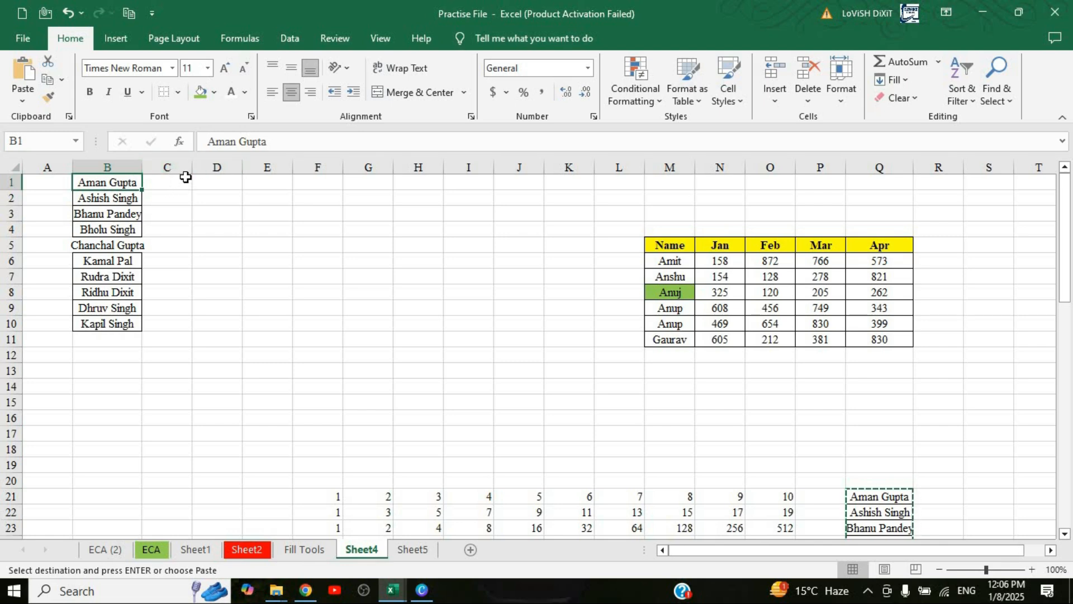
pyautogui.click(189, 182)
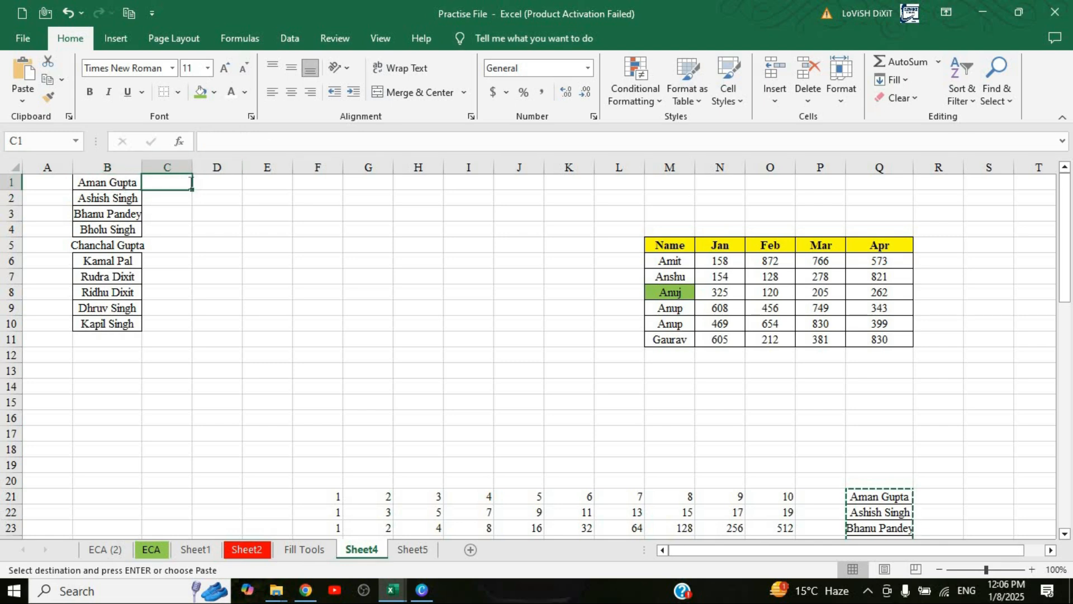
pyautogui.write('Aman')
pyautogui.press('Tab')
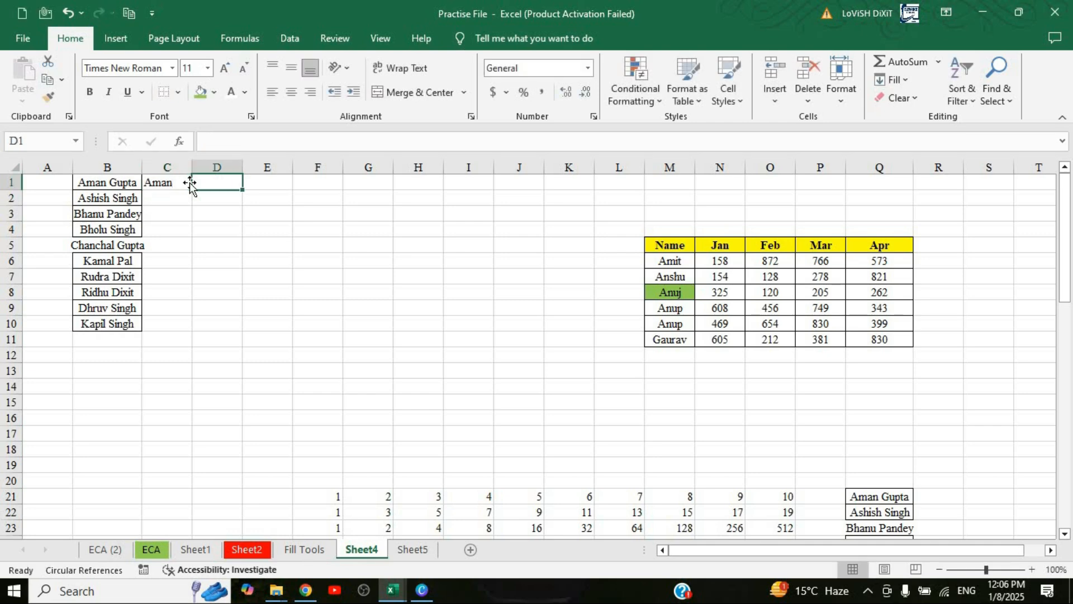
pyautogui.write('Gupta')
# Flash Fill the first names down column C from C2 and the surnames down column D from D2.
pyautogui.click(185, 183)
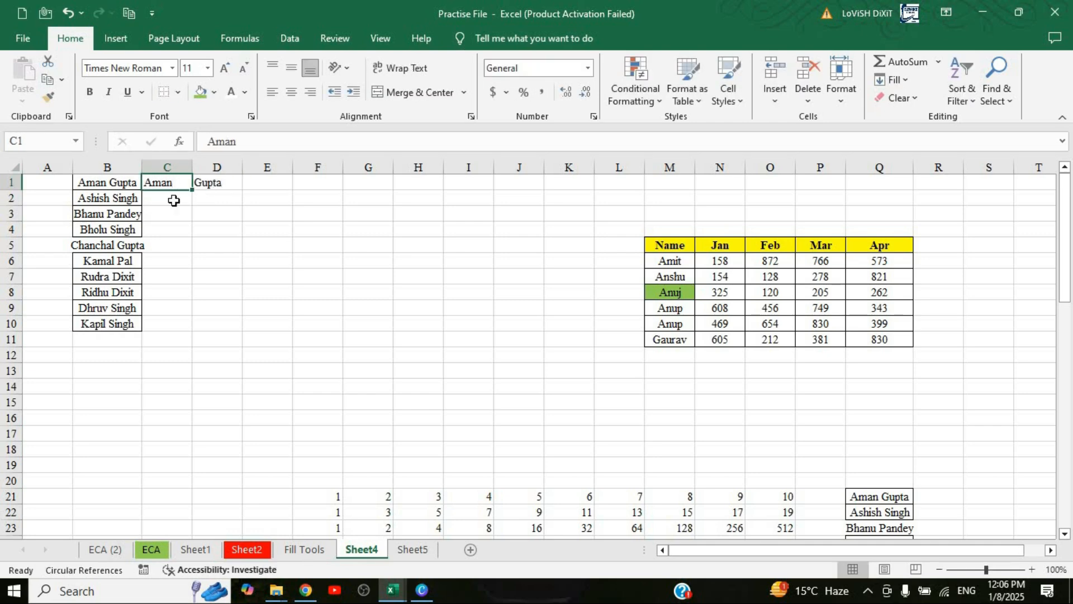
pyautogui.click(174, 200)
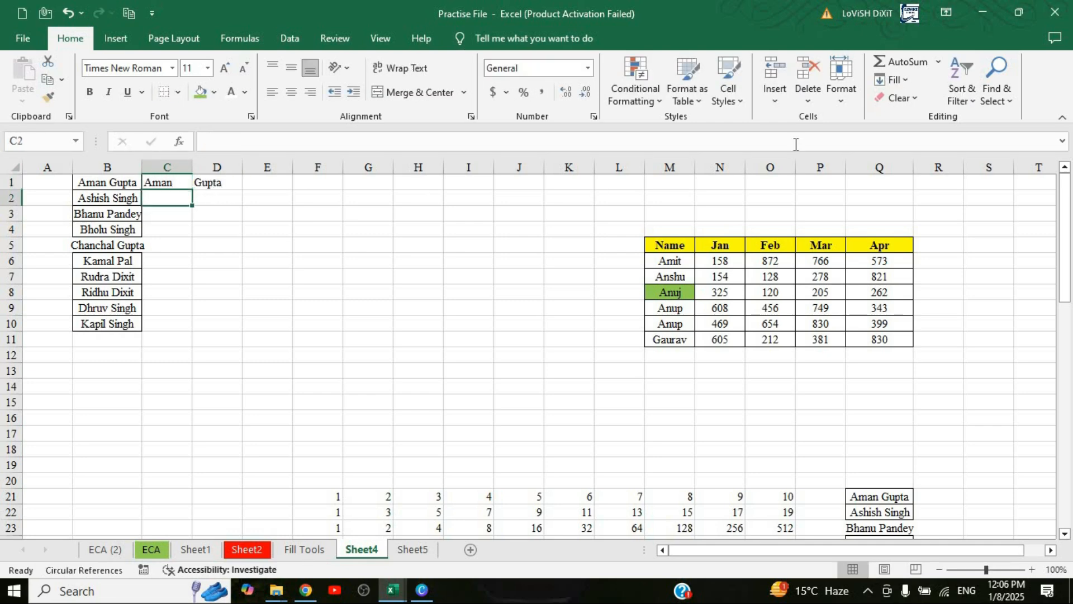
pyautogui.click(893, 79)
pyautogui.click(923, 231)
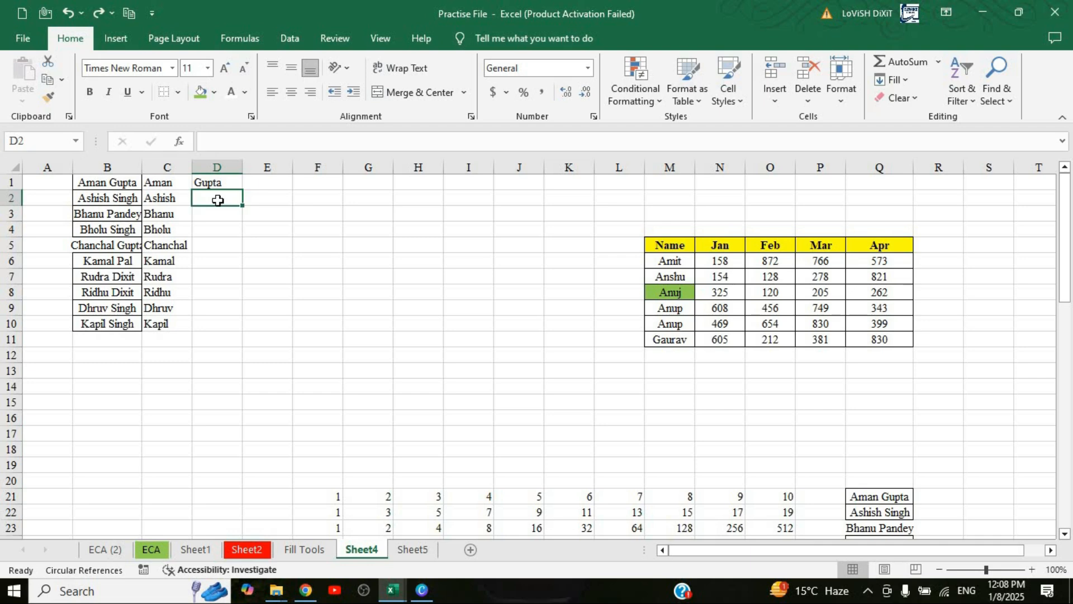
pyautogui.hotkey('ctrl', 'e')
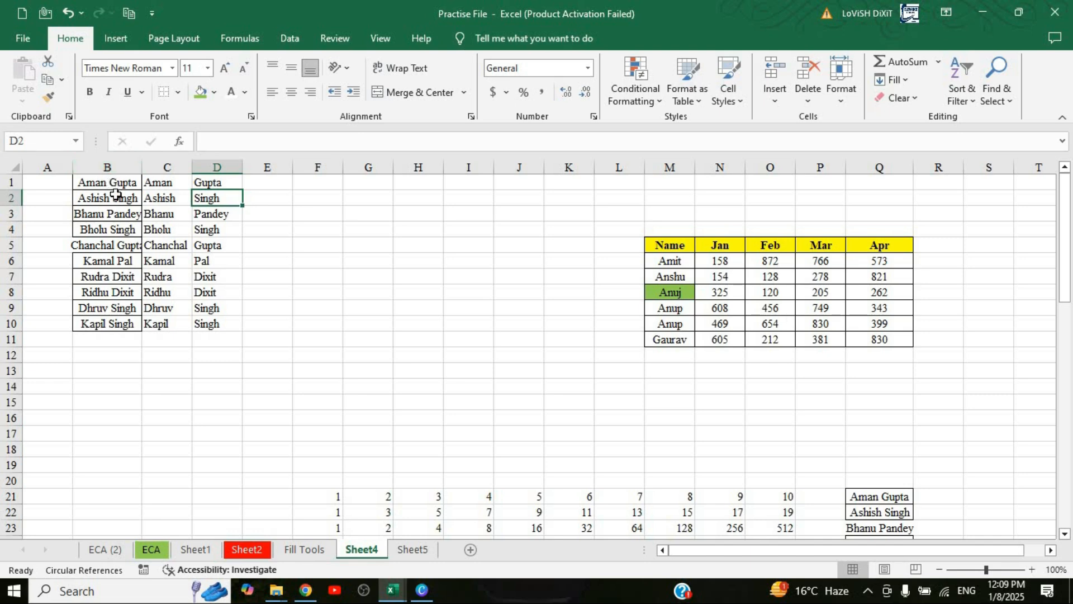
# Enter the first two letters of the name in B1 into E1 and Flash Fill column E from E2.
pyautogui.click(264, 183)
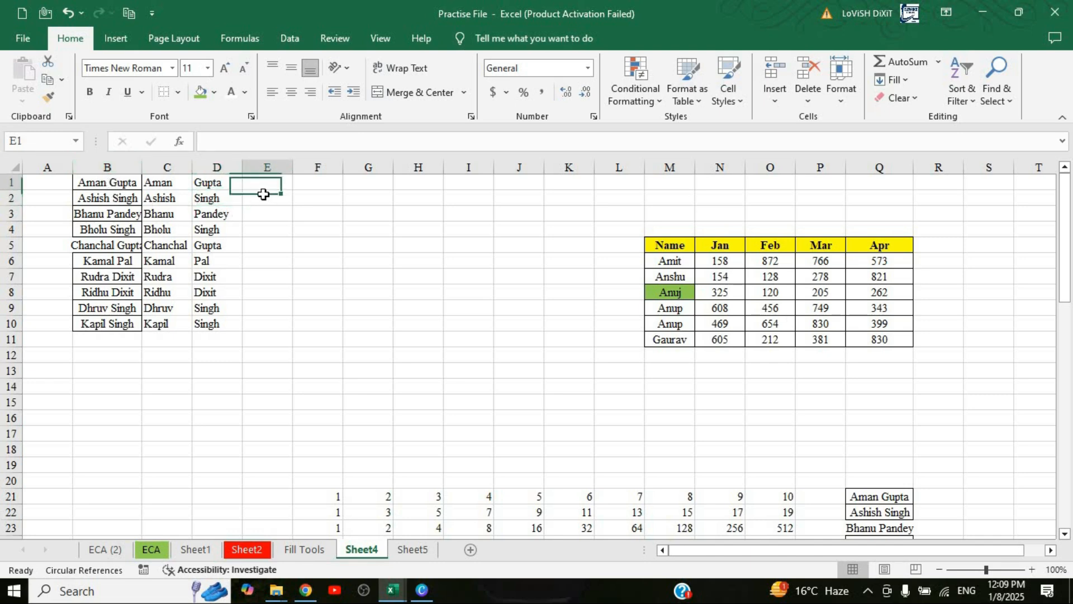
pyautogui.write('Am')
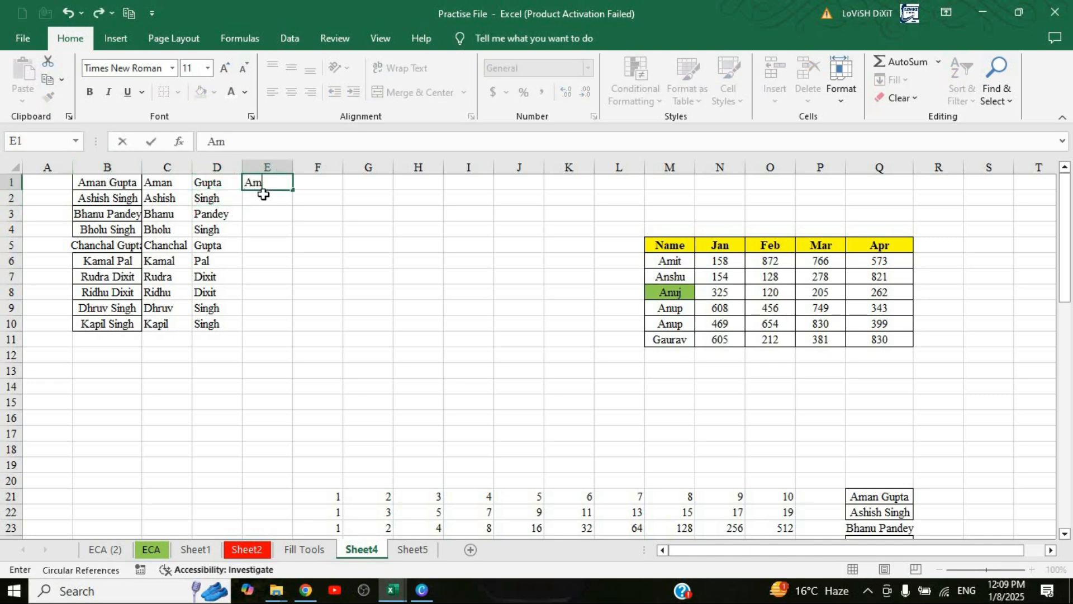
pyautogui.press('Return')
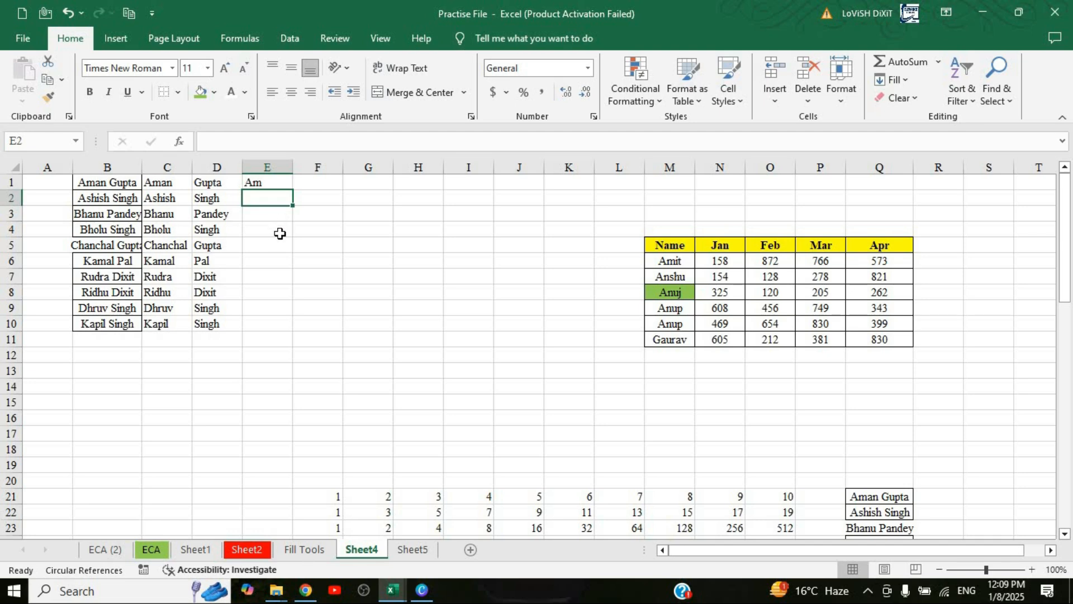
pyautogui.hotkey('ctrl', 'e')
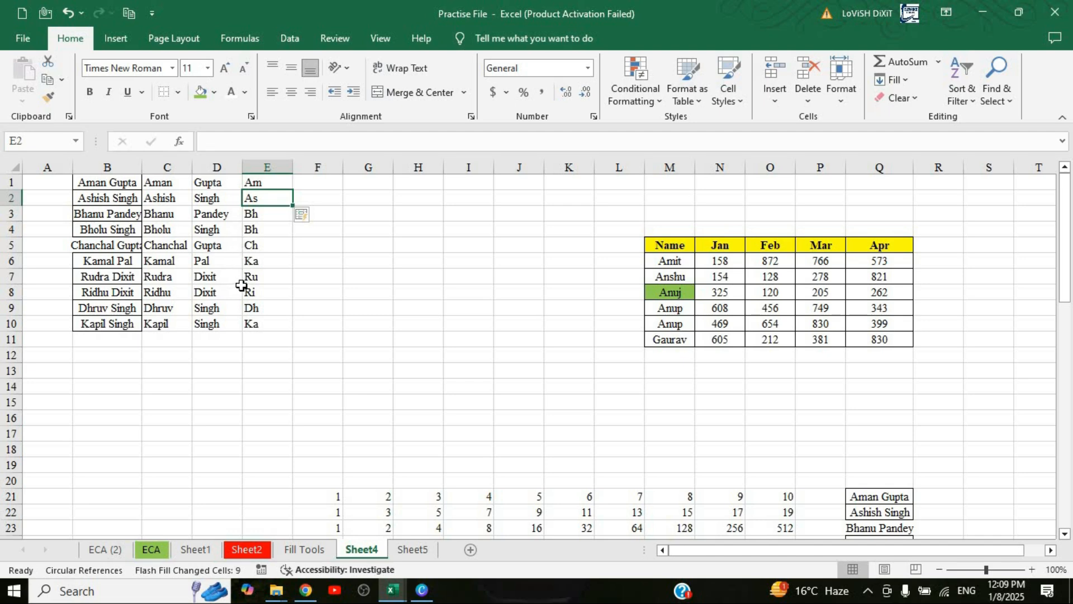
# Return to the Fill Tools sheet and review the list of Fill options without applying one.
pyautogui.click(296, 549)
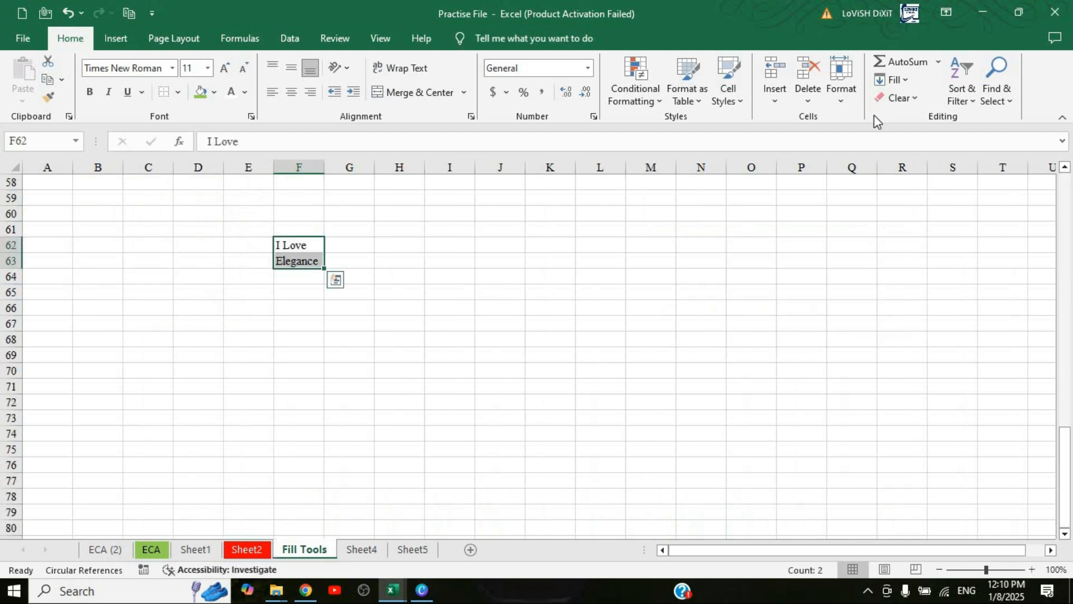
pyautogui.click(903, 84)
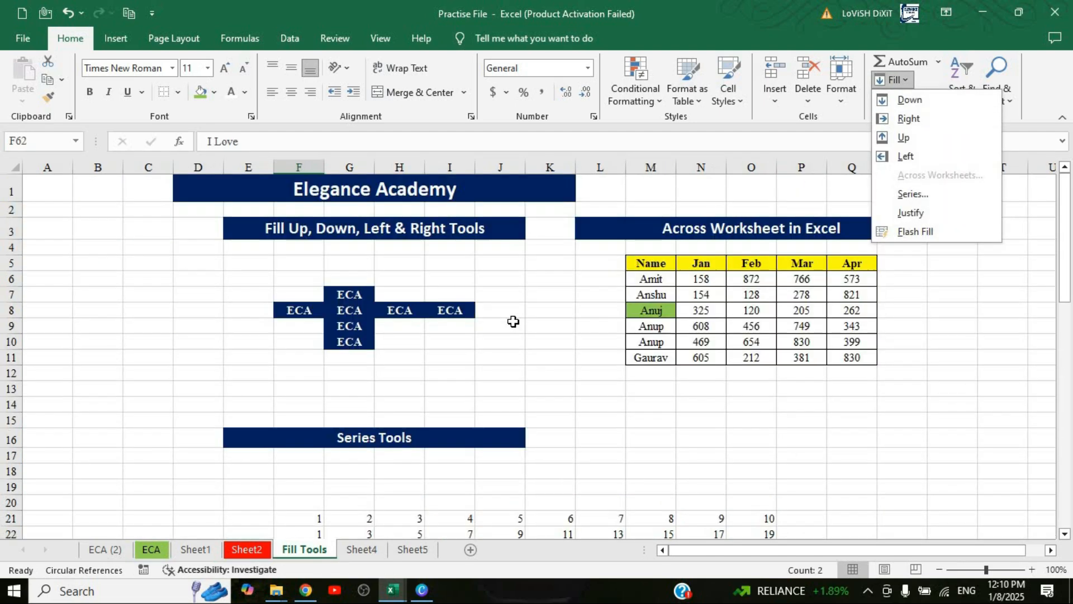
pyautogui.click(517, 325)
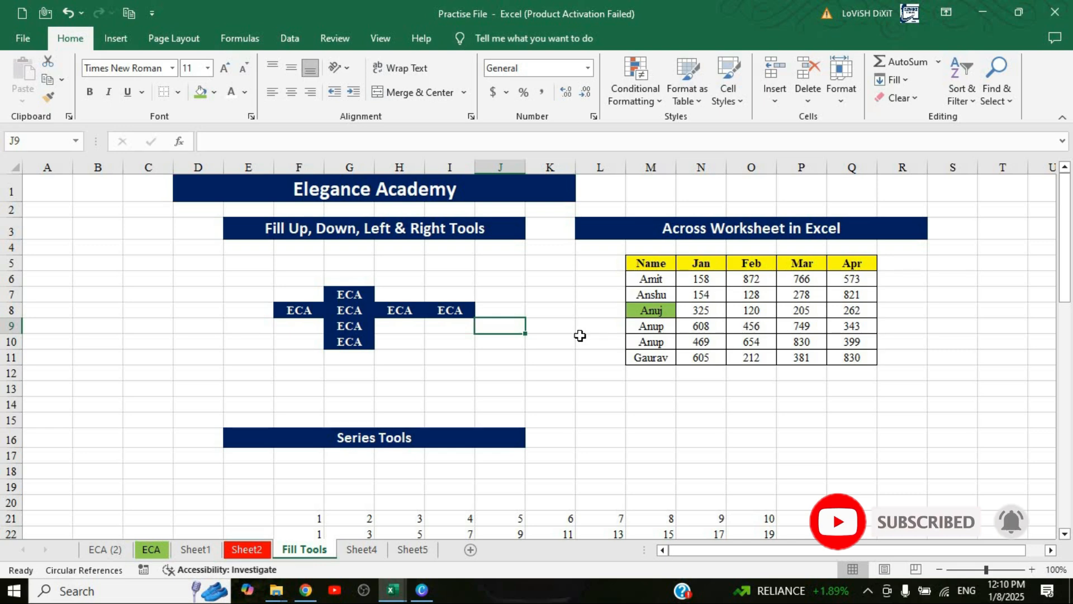
pyautogui.click(558, 338)
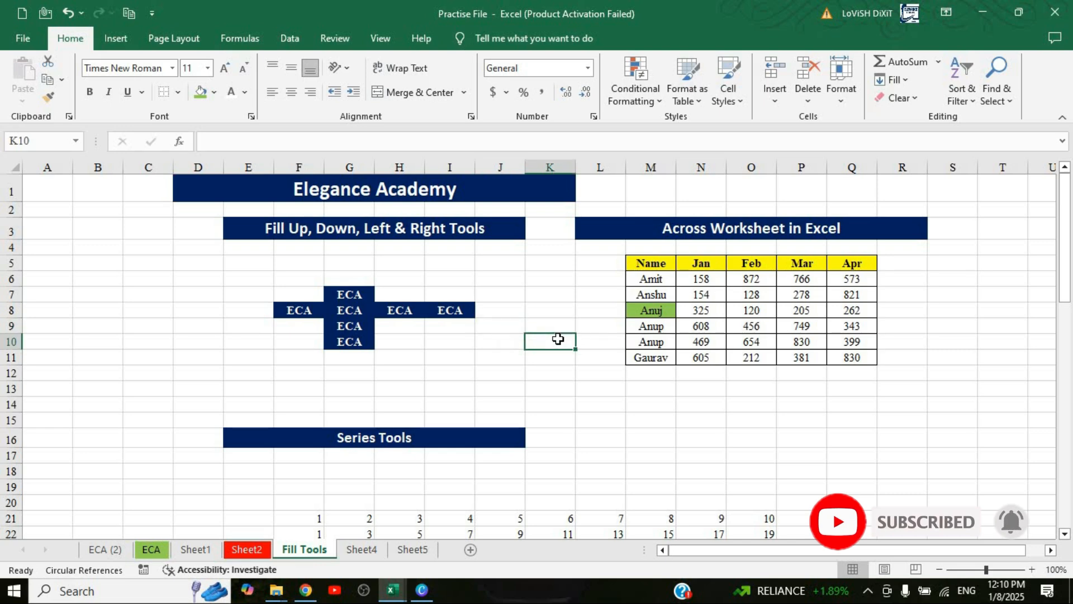